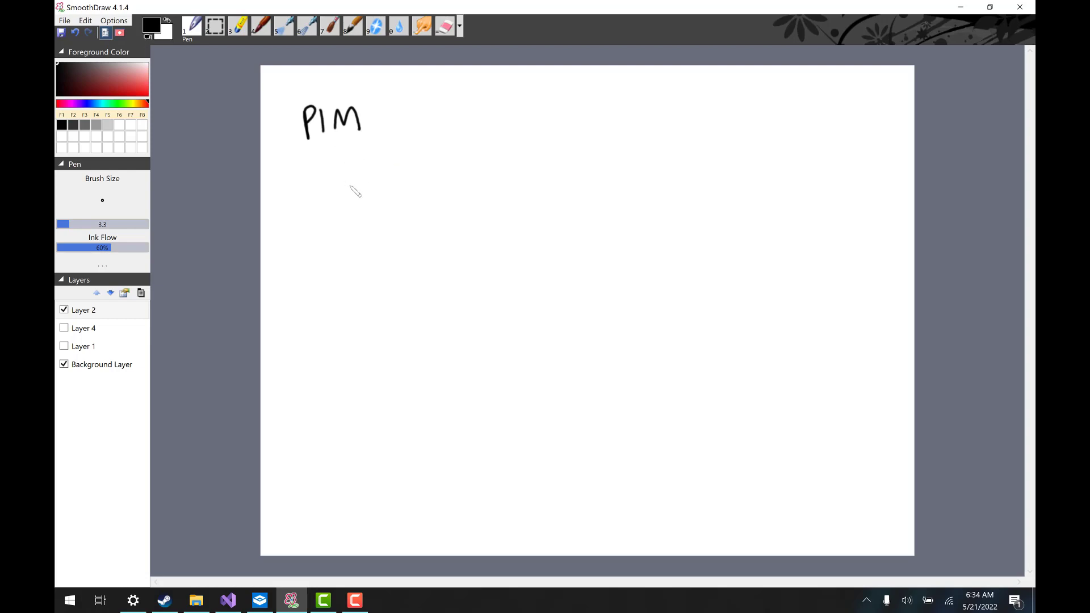
Draw a square below PIM, underline PIM, and write H ×485.
mouse_move(355, 163)
mouse_down()
mouse_move(384, 191)
mouse_move(389, 151)
mouse_move(350, 154)
mouse_move(480, 146)
mouse_up()
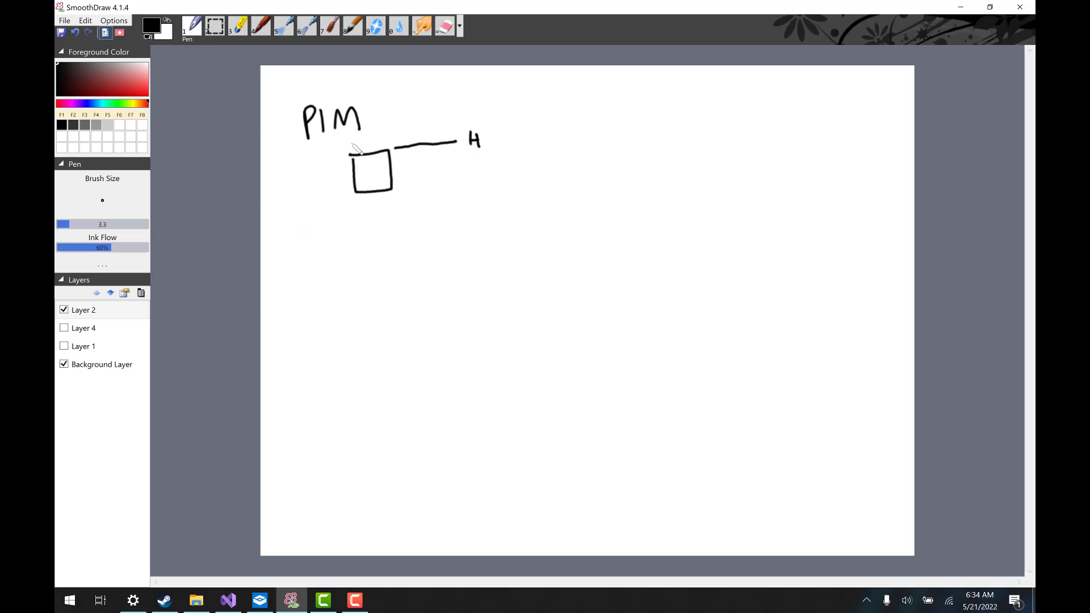
drag(302, 145, 373, 135)
mouse_move(496, 135)
mouse_down()
mouse_move(509, 142)
mouse_move(498, 144)
mouse_up()
mouse_move(514, 132)
mouse_down()
mouse_move(523, 147)
mouse_move(534, 138)
mouse_up()
drag(543, 130, 543, 146)
drag(543, 129, 551, 127)
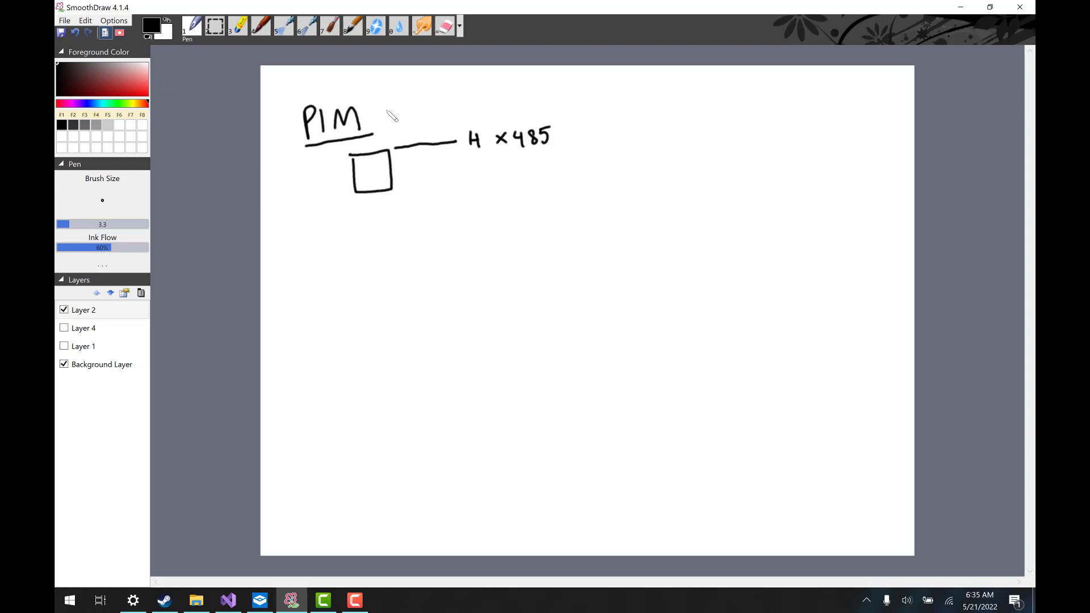
Write 601 above PIM, cross out 485, and write 601 beside it.
drag(392, 100, 418, 113)
mouse_move(515, 126)
mouse_down()
mouse_move(557, 148)
mouse_move(527, 155)
mouse_move(554, 119)
mouse_move(582, 135)
mouse_up()
mouse_move(594, 125)
mouse_down()
mouse_move(589, 133)
mouse_move(594, 124)
mouse_up()
drag(604, 121, 605, 135)
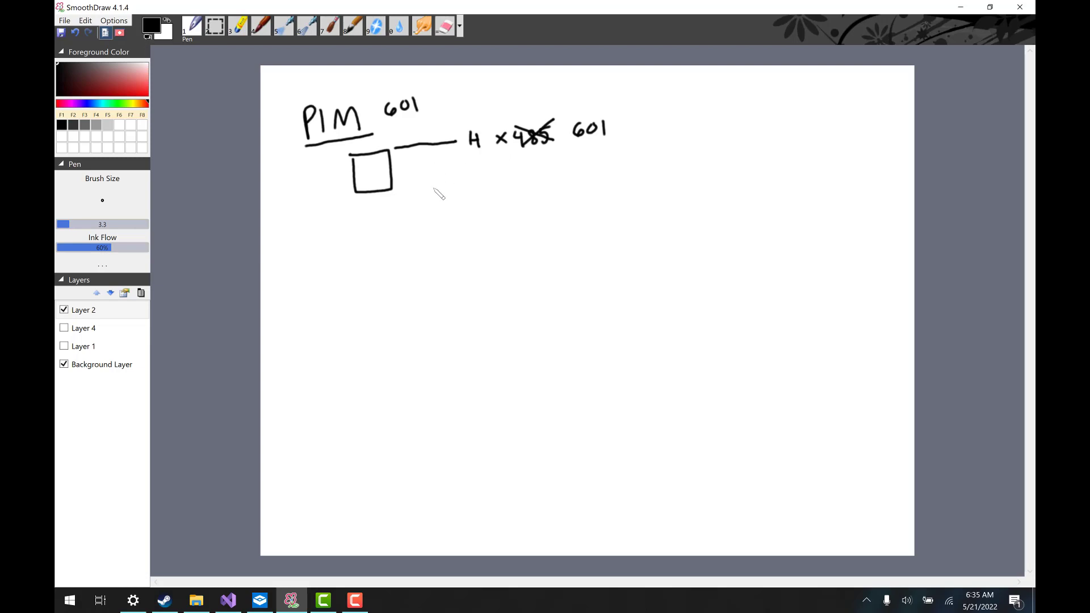
Write PW → 485 with an arrow up to 485 and a curved arrow from 601.
mouse_move(535, 182)
mouse_down()
mouse_move(533, 153)
mouse_move(541, 165)
mouse_up()
mouse_move(468, 206)
mouse_down()
mouse_move(469, 226)
mouse_move(498, 209)
mouse_move(404, 194)
mouse_move(410, 206)
mouse_up()
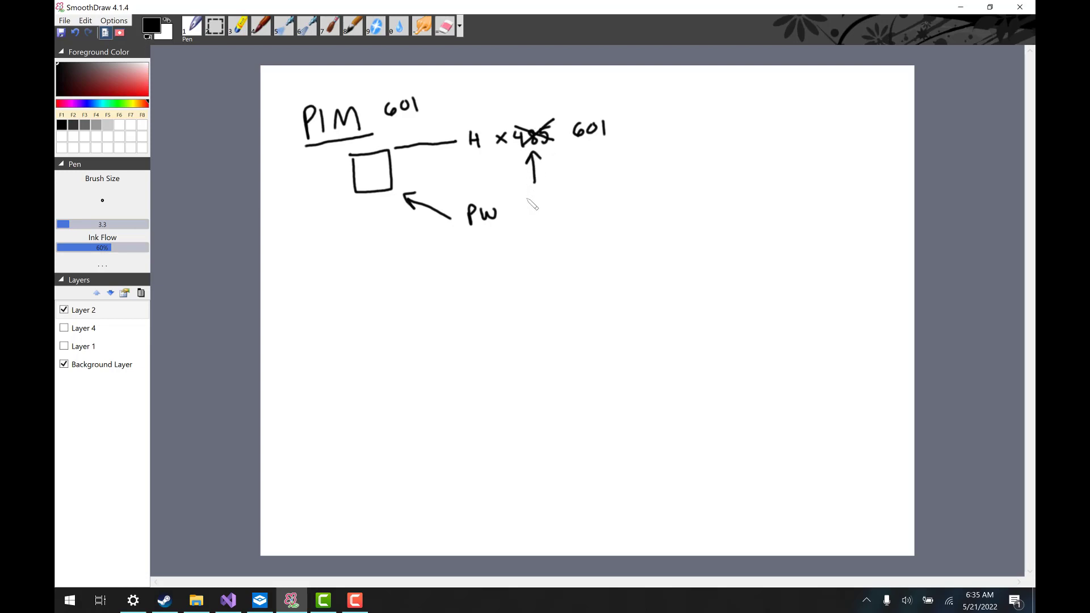
mouse_move(510, 213)
mouse_down()
mouse_move(561, 202)
mouse_move(565, 211)
mouse_up()
drag(568, 193, 575, 190)
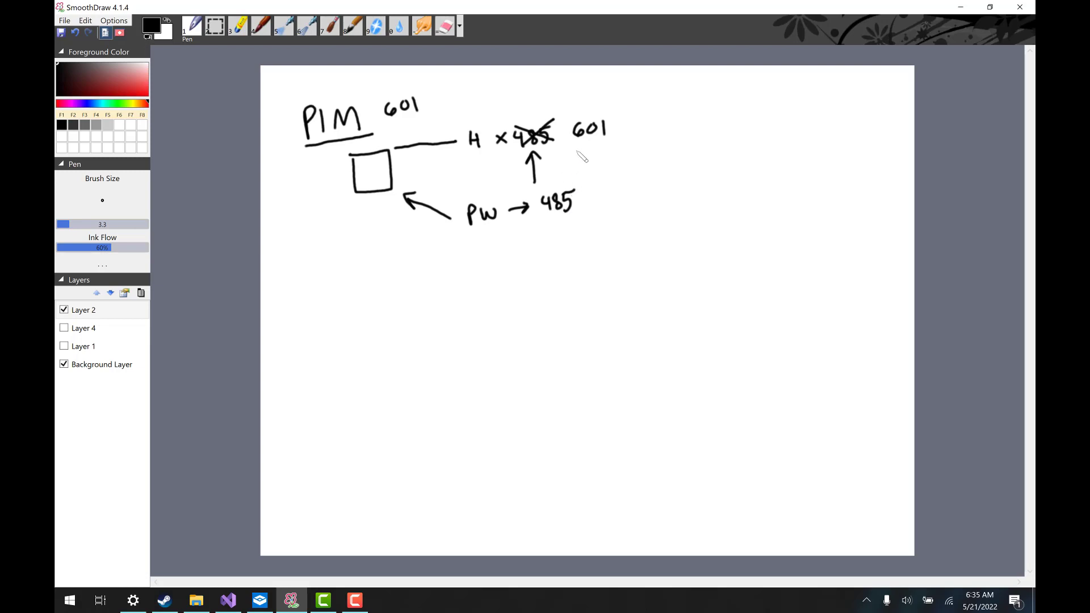
mouse_move(600, 157)
mouse_down()
mouse_move(604, 191)
mouse_move(588, 201)
mouse_move(599, 196)
mouse_up()
Handwrite 20 + 10 = 30 − 10 = 20 with the 30 boxed, then begin a second 20.
mouse_move(402, 288)
mouse_down()
mouse_move(420, 302)
mouse_move(434, 284)
mouse_move(462, 300)
mouse_move(504, 280)
mouse_move(545, 283)
mouse_up()
mouse_move(535, 290)
mouse_down()
mouse_move(579, 296)
mouse_move(605, 283)
mouse_move(611, 300)
mouse_move(609, 270)
mouse_up()
drag(575, 304, 571, 271)
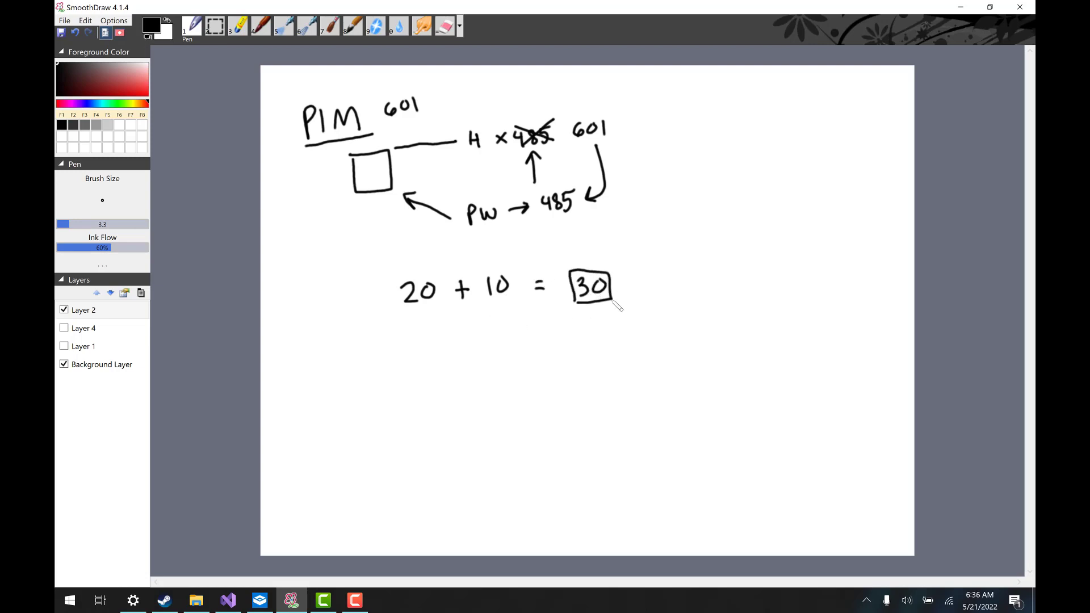
drag(634, 287, 717, 283)
mouse_move(710, 290)
mouse_down()
mouse_move(759, 294)
mouse_move(772, 278)
mouse_up()
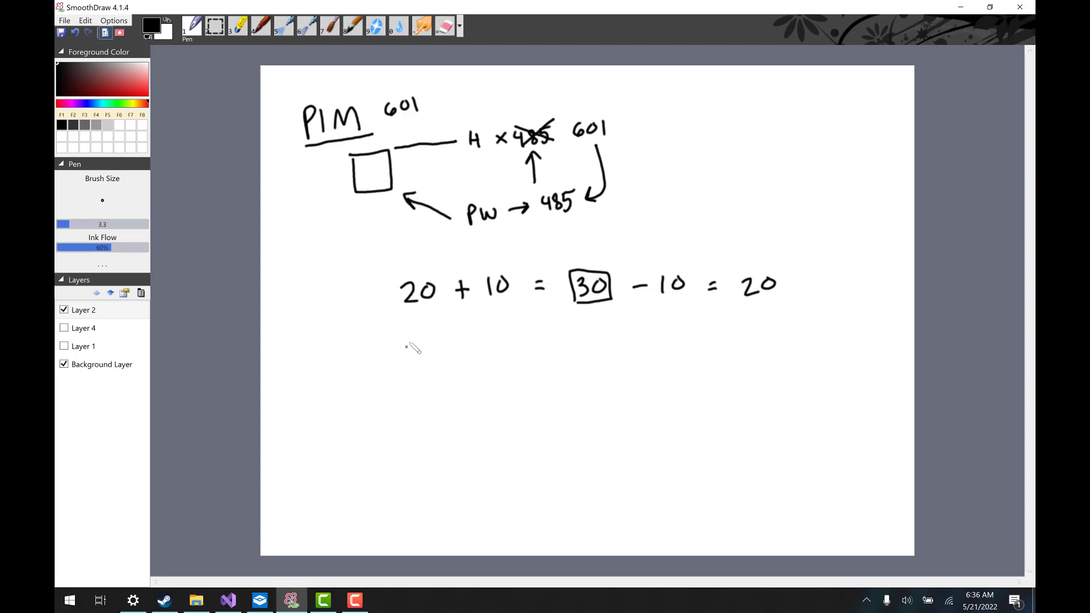
mouse_move(407, 344)
mouse_down()
mouse_move(422, 361)
mouse_move(436, 345)
mouse_move(494, 358)
mouse_move(508, 342)
mouse_move(548, 354)
mouse_move(537, 355)
mouse_move(643, 352)
mouse_up()
Extend the lower equation with ? ÷ ? … = 1,642.
click(575, 358)
click(609, 338)
click(610, 353)
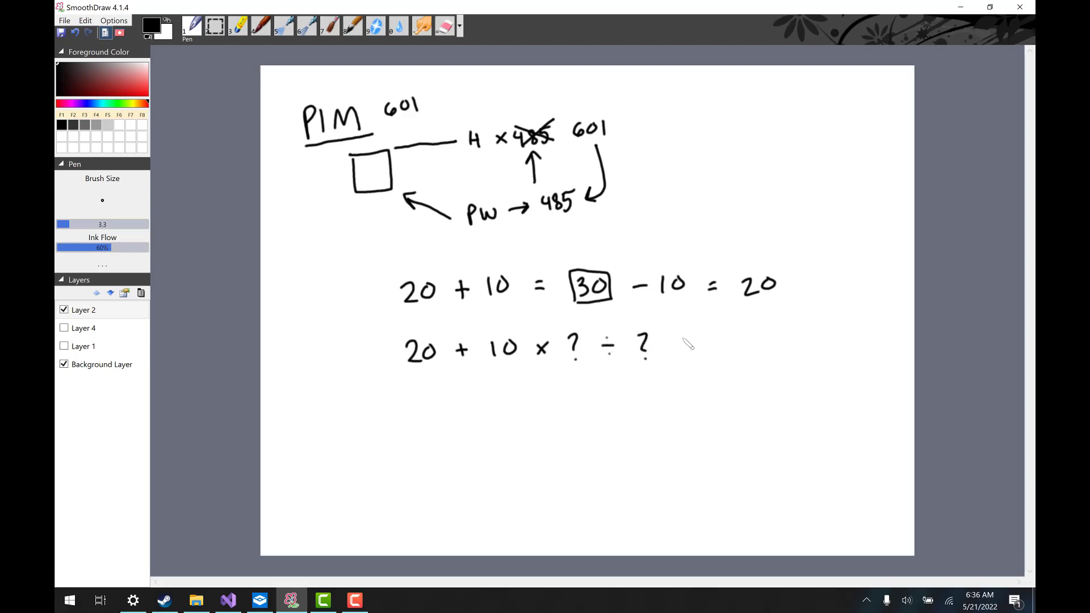
click(668, 346)
click(675, 347)
click(682, 347)
drag(714, 338, 725, 339)
mouse_move(715, 345)
mouse_down()
mouse_move(752, 355)
mouse_move(772, 346)
mouse_up()
mouse_move(788, 336)
mouse_down()
mouse_move(785, 347)
mouse_move(796, 346)
mouse_up()
mouse_move(794, 337)
mouse_down()
mouse_move(794, 355)
mouse_move(810, 353)
mouse_up()
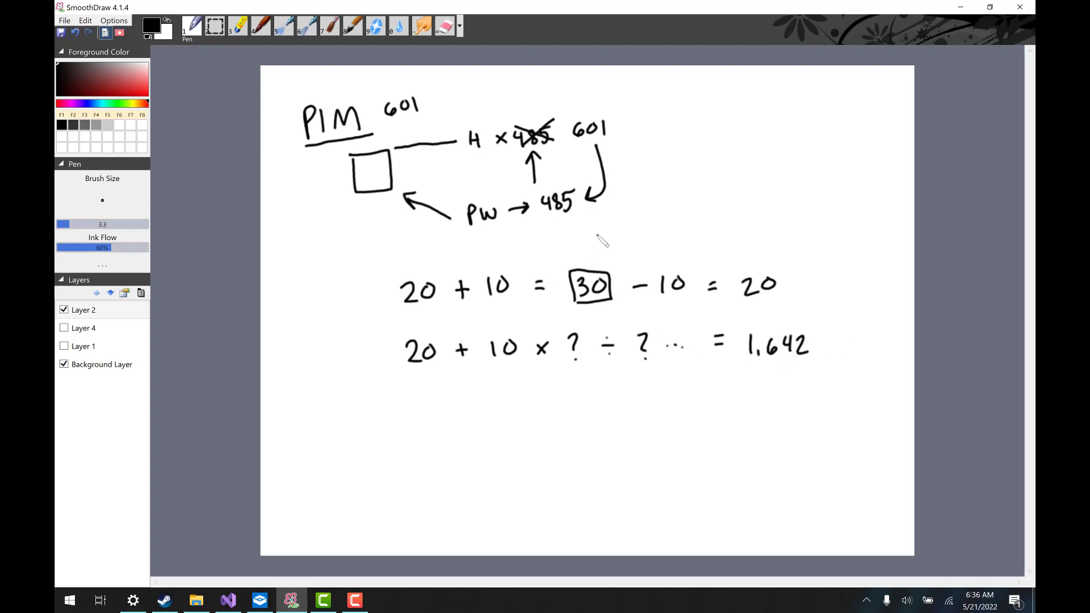
Draw marks above the boxed 30 and the 10, and write −10 after 1,642.
drag(597, 234, 595, 255)
drag(505, 246, 504, 267)
drag(500, 258, 510, 258)
drag(823, 351, 835, 351)
mouse_move(843, 341)
mouse_down()
mouse_move(841, 355)
mouse_move(855, 343)
mouse_up()
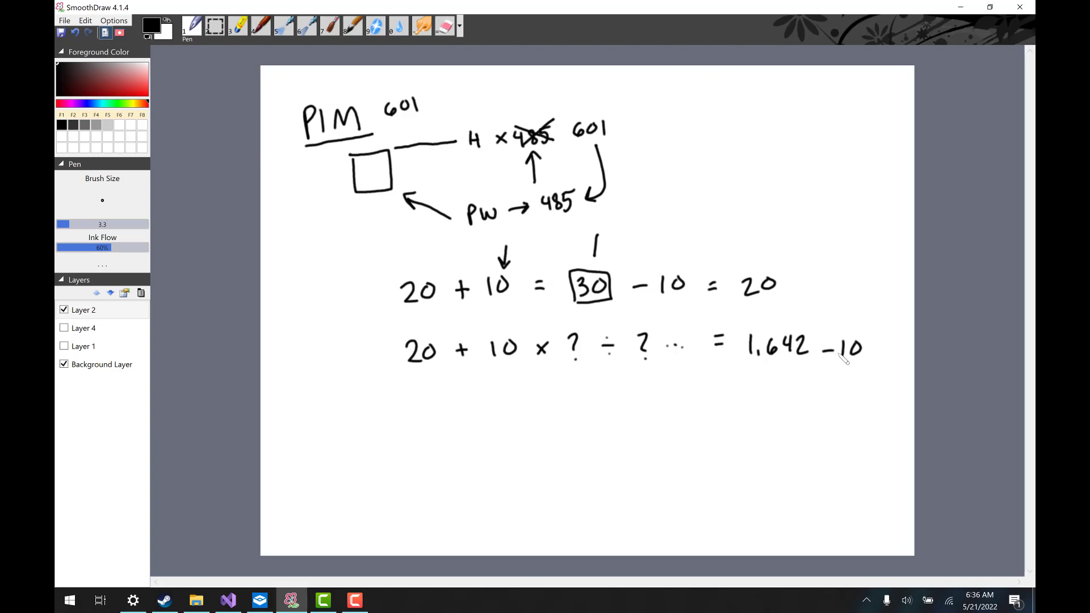
Underline parts of the lower equation and make Layer 4 visible.
drag(402, 371, 430, 367)
drag(561, 378, 682, 371)
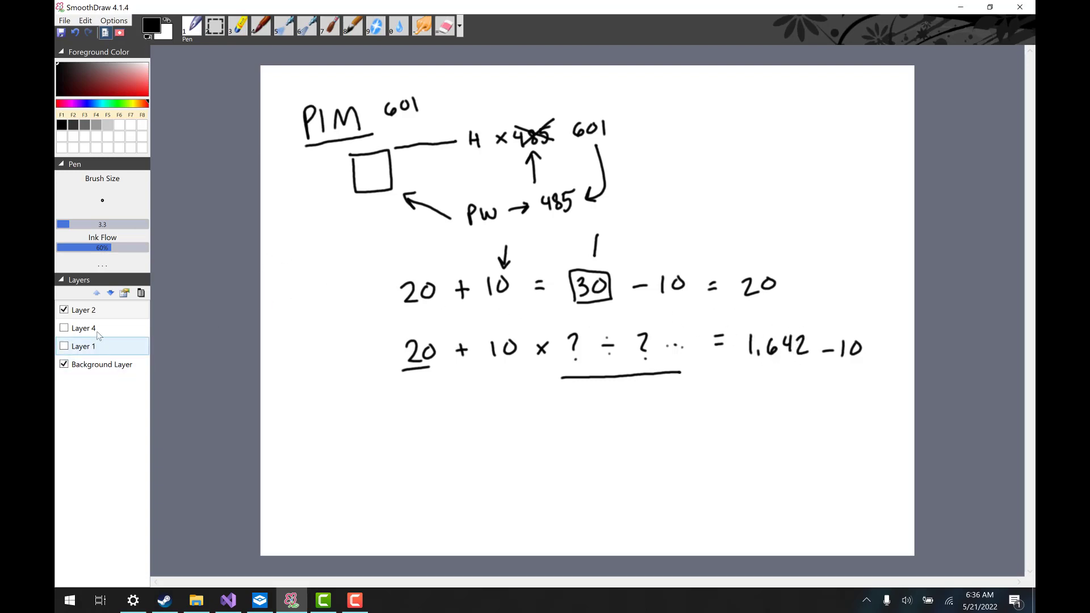
click(63, 329)
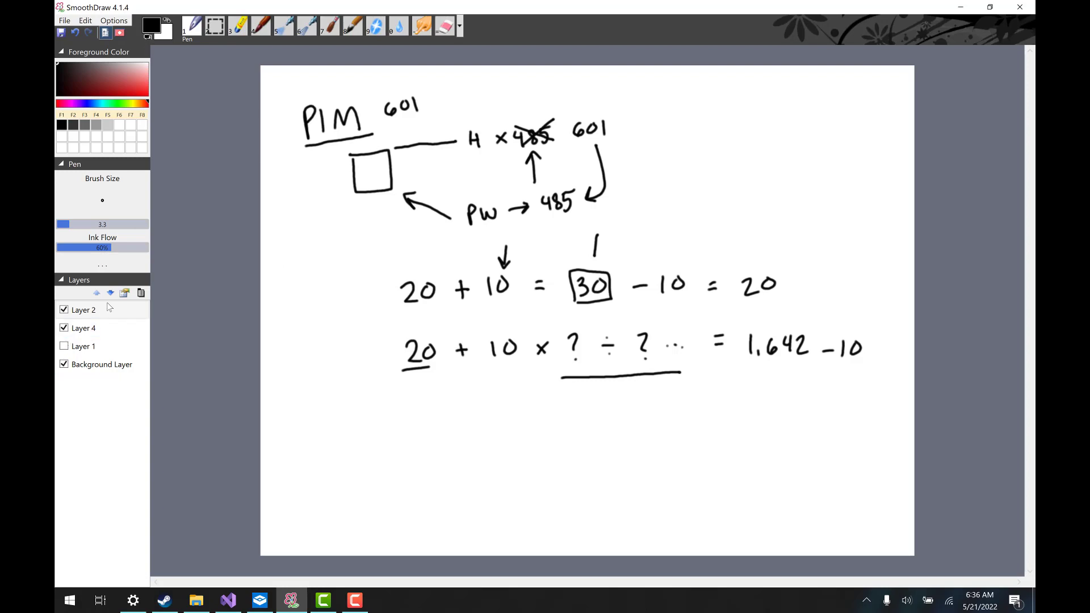
Delete Layer 2 and its old sketch.
click(99, 312)
click(141, 292)
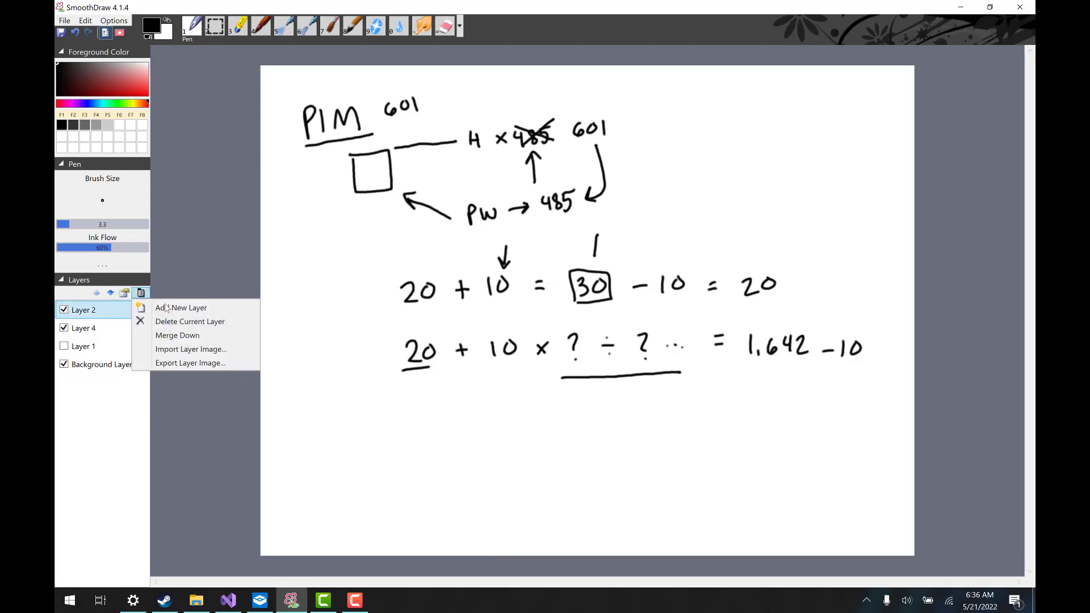
click(173, 323)
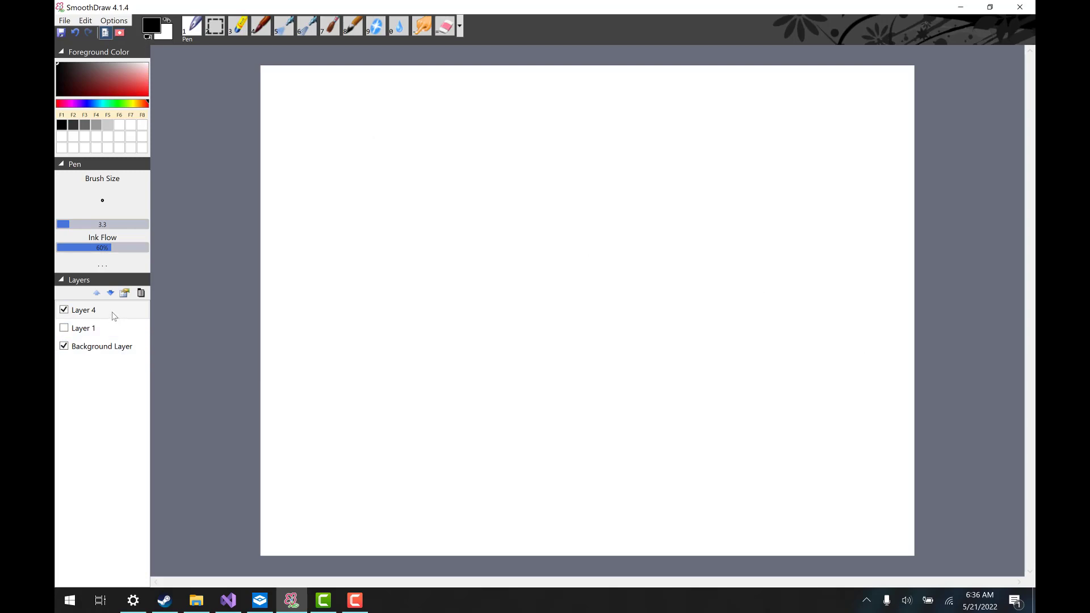
Draw a new box on the cleared canvas.
click(336, 138)
drag(335, 142, 340, 214)
mouse_move(366, 137)
mouse_down()
mouse_move(418, 134)
mouse_move(425, 214)
mouse_up()
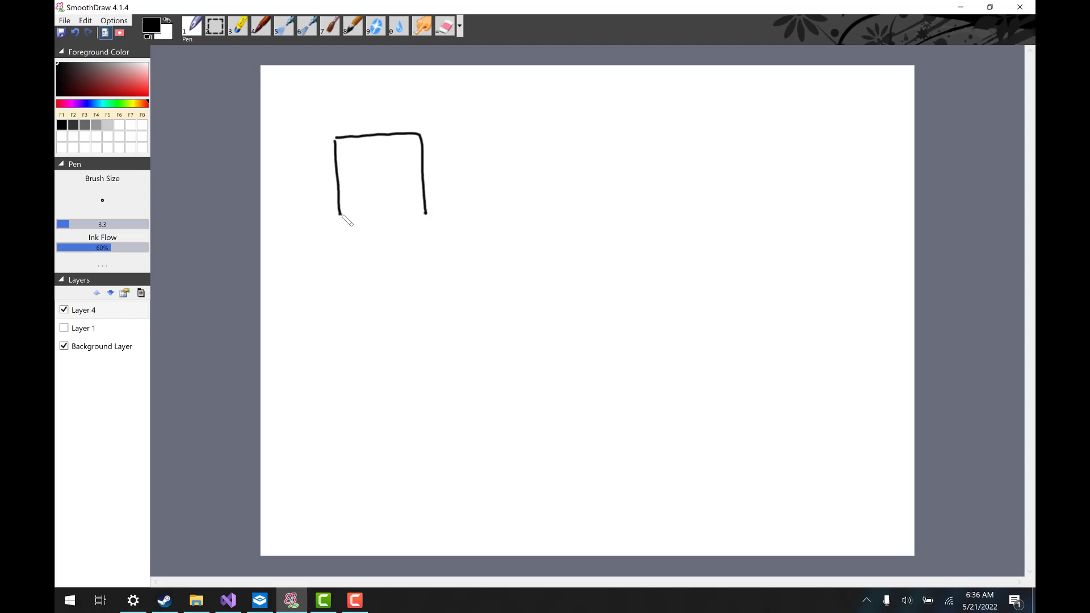
drag(340, 220, 434, 214)
Write PW → HASH beside the box, underline HASH, and add an arrow up to PW.
mouse_move(454, 134)
mouse_down()
mouse_move(454, 152)
mouse_move(487, 137)
mouse_move(530, 139)
mouse_move(520, 131)
mouse_move(554, 147)
mouse_up()
drag(555, 142, 564, 148)
mouse_move(575, 132)
mouse_down()
mouse_move(568, 149)
mouse_move(581, 149)
mouse_up()
drag(570, 143, 600, 148)
drag(610, 133, 610, 149)
drag(600, 142, 610, 142)
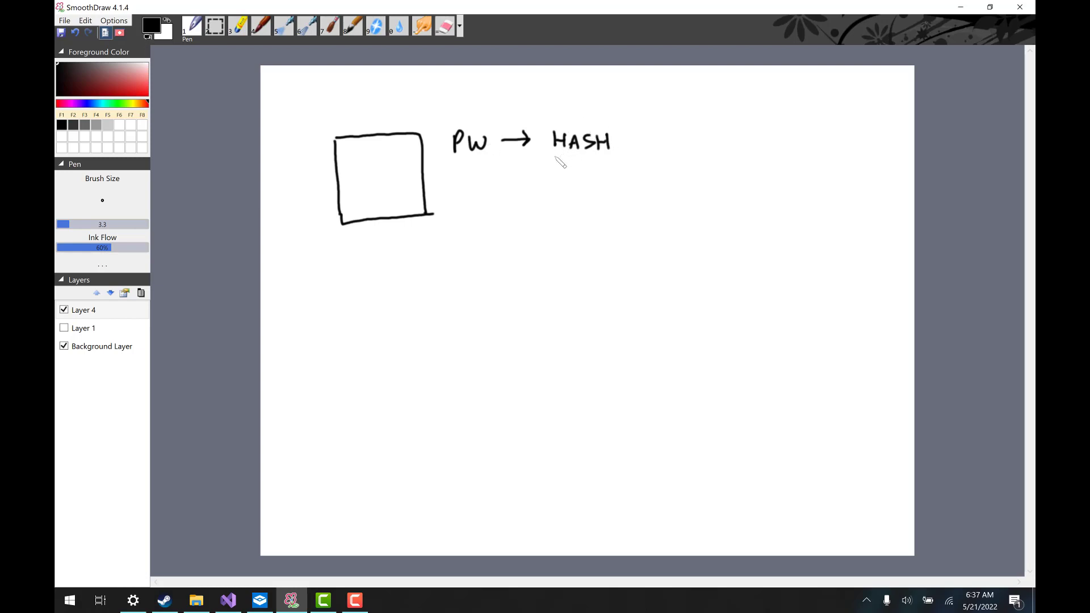
drag(554, 156, 623, 150)
mouse_move(491, 235)
mouse_down()
mouse_move(488, 210)
mouse_move(514, 233)
mouse_move(520, 207)
mouse_move(512, 221)
mouse_move(485, 156)
mouse_move(494, 174)
mouse_up()
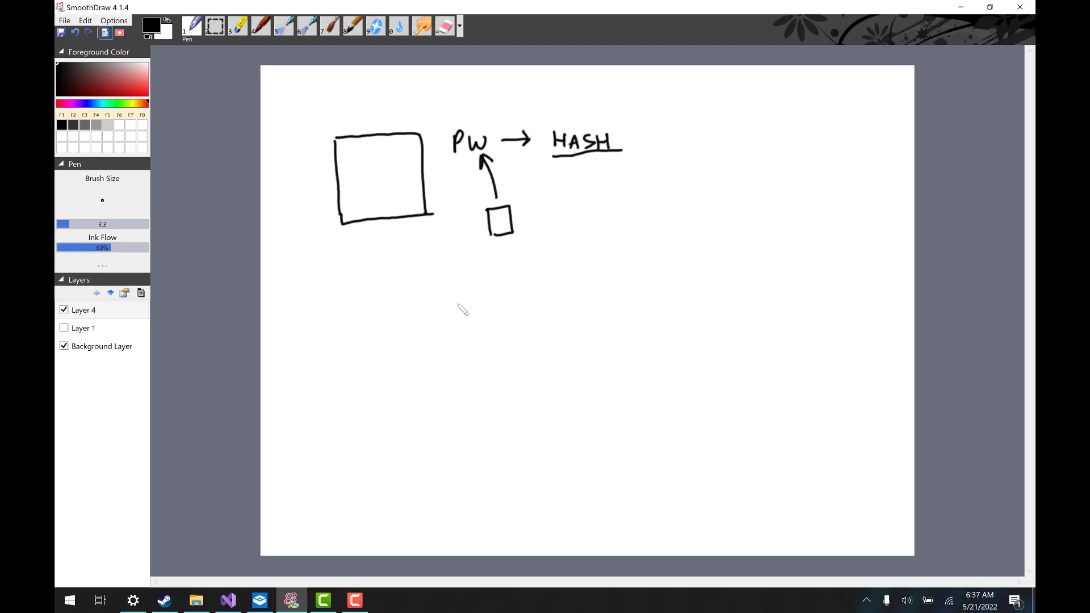
Write password → H34 below the diagram.
mouse_move(458, 310)
mouse_down()
mouse_move(458, 331)
mouse_move(467, 312)
mouse_move(460, 320)
mouse_move(536, 316)
mouse_up()
mouse_move(540, 311)
mouse_down()
mouse_move(635, 311)
mouse_move(627, 318)
mouse_up()
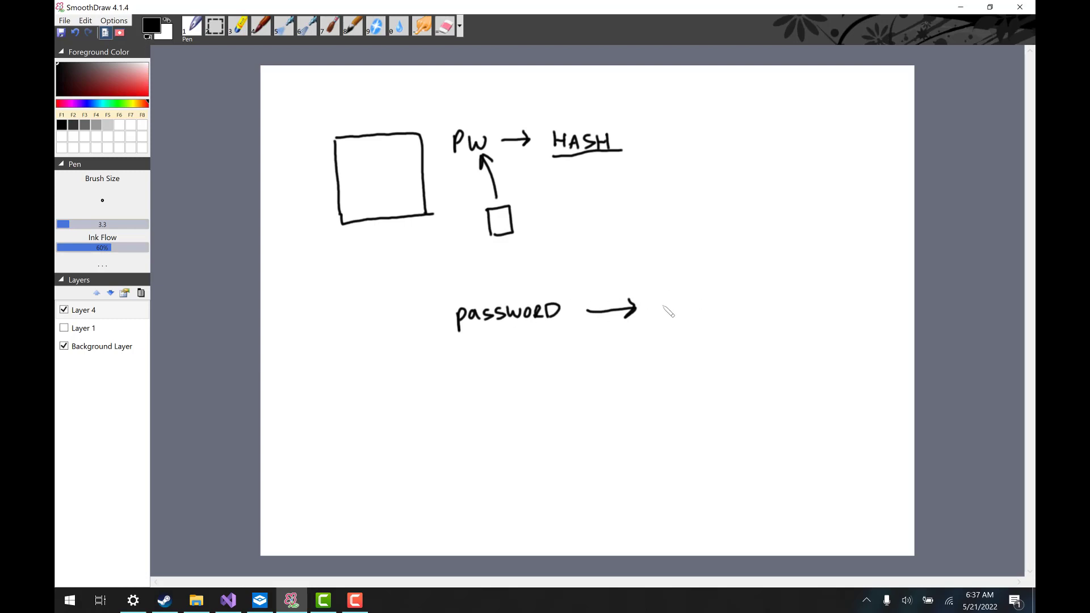
mouse_move(665, 301)
mouse_down()
mouse_move(665, 319)
mouse_move(678, 309)
mouse_up()
mouse_move(678, 301)
mouse_down()
mouse_move(678, 319)
mouse_move(690, 310)
mouse_move(685, 317)
mouse_move(717, 315)
mouse_move(715, 325)
mouse_up()
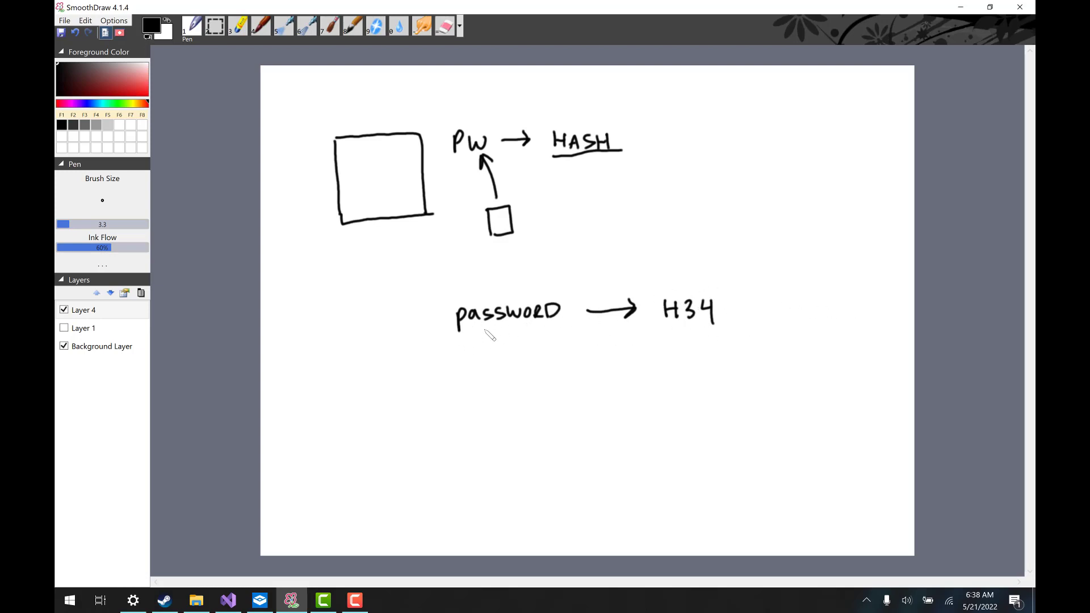
Write a second 'password' line, fed by a curved arrow from the small box, mapping to F2A.
click(463, 360)
mouse_move(462, 354)
mouse_down()
mouse_move(476, 366)
mouse_move(507, 355)
mouse_move(551, 355)
mouse_move(544, 362)
mouse_up()
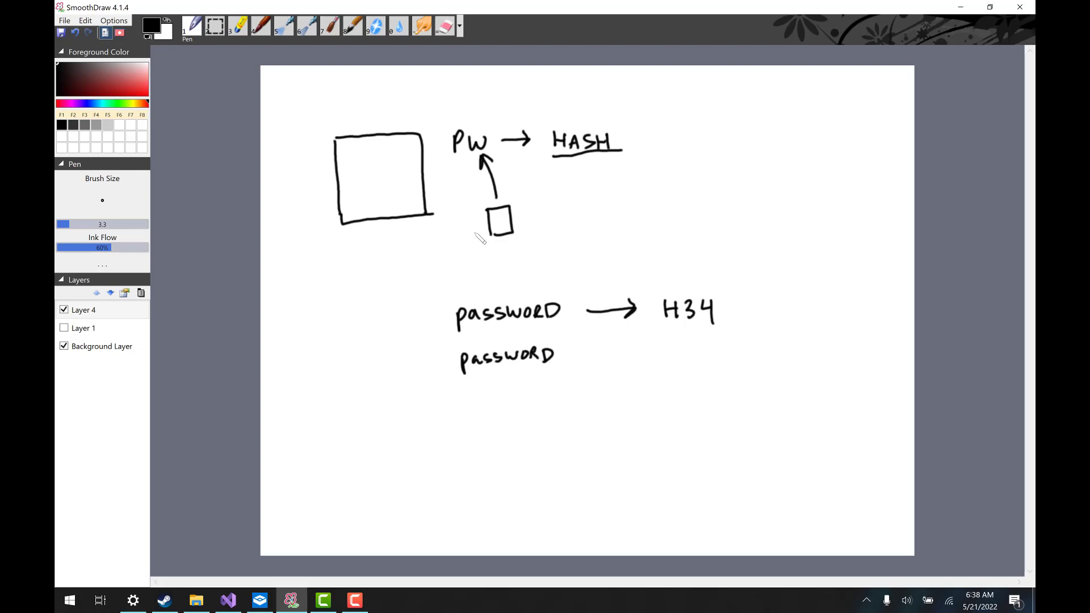
mouse_move(482, 229)
mouse_down()
mouse_move(432, 291)
mouse_move(429, 327)
mouse_move(456, 356)
mouse_move(449, 346)
mouse_move(456, 358)
mouse_move(447, 360)
mouse_up()
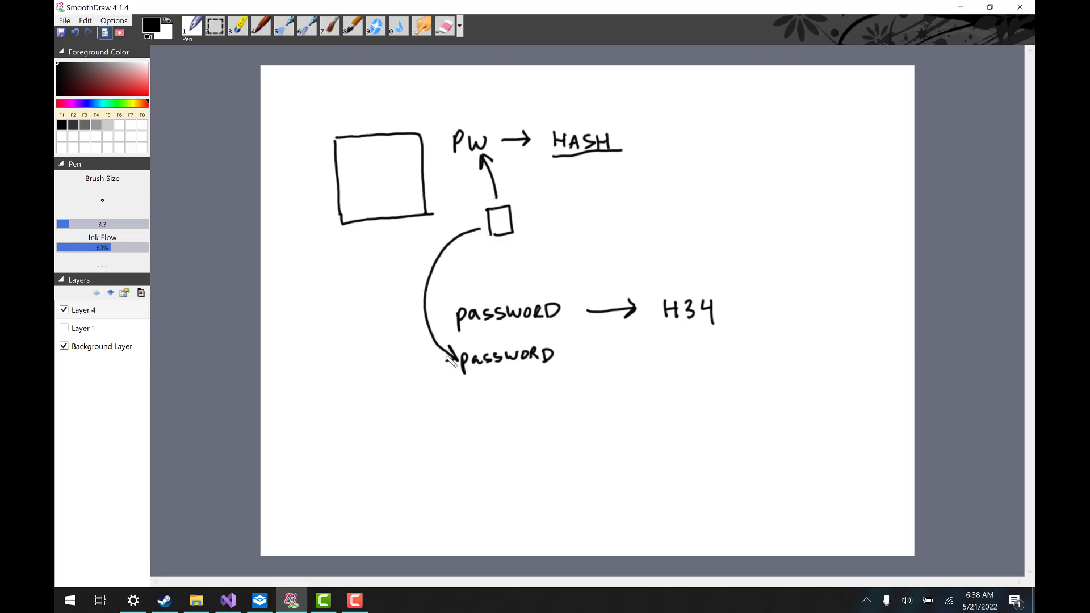
mouse_move(579, 357)
mouse_down()
mouse_move(628, 363)
mouse_move(625, 351)
mouse_up()
mouse_move(666, 347)
mouse_down()
mouse_move(667, 364)
mouse_move(679, 344)
mouse_move(687, 364)
mouse_move(724, 364)
mouse_up()
drag(711, 359, 721, 358)
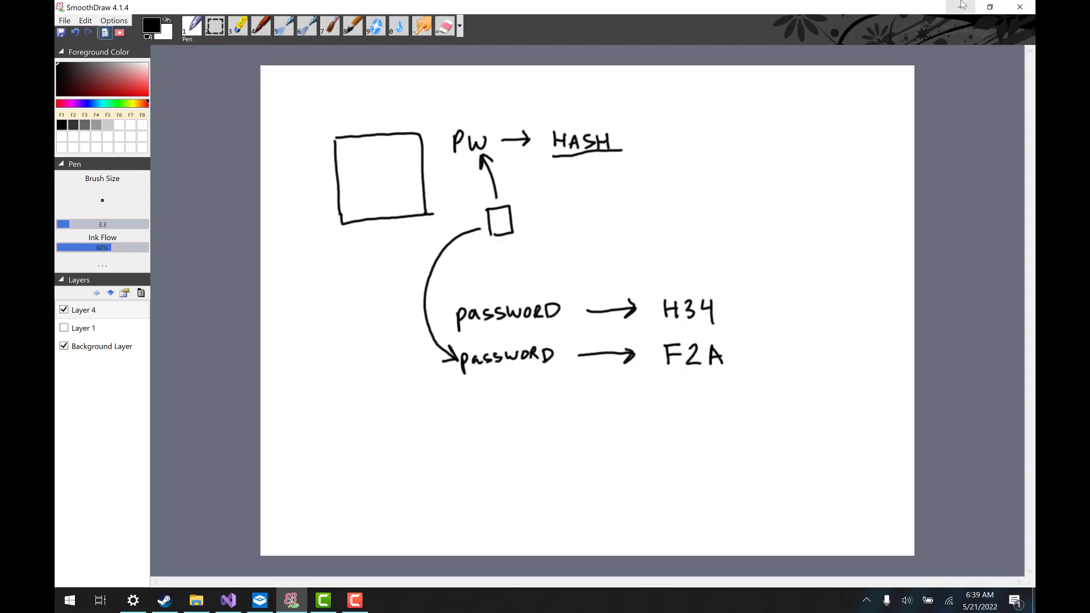
Switch to the sandbox, select drive J: in VeraCrypt, and launch Create Volume.
click(262, 603)
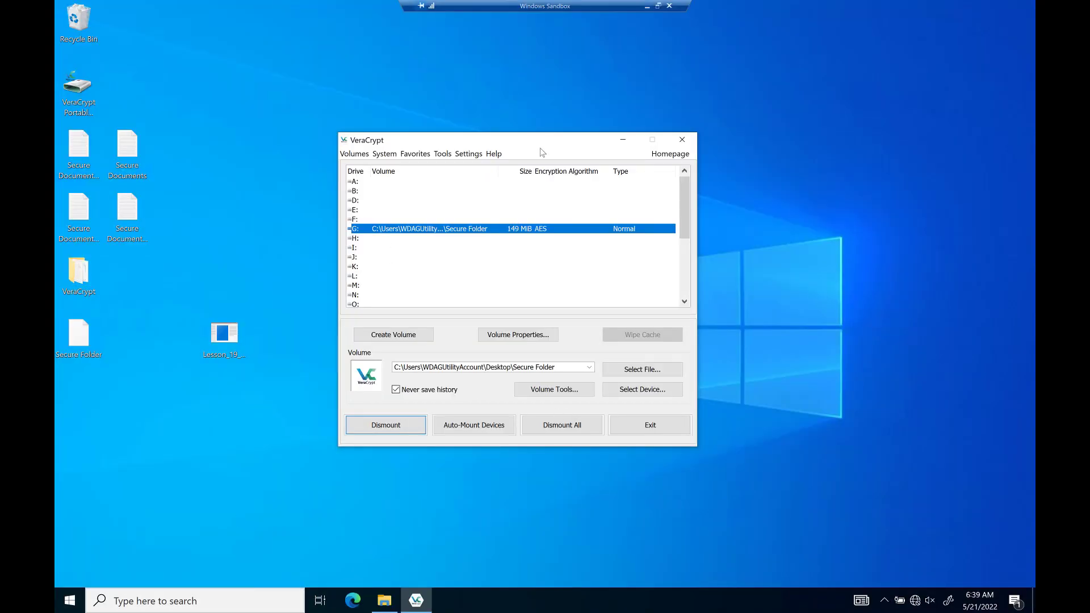
drag(540, 141, 559, 98)
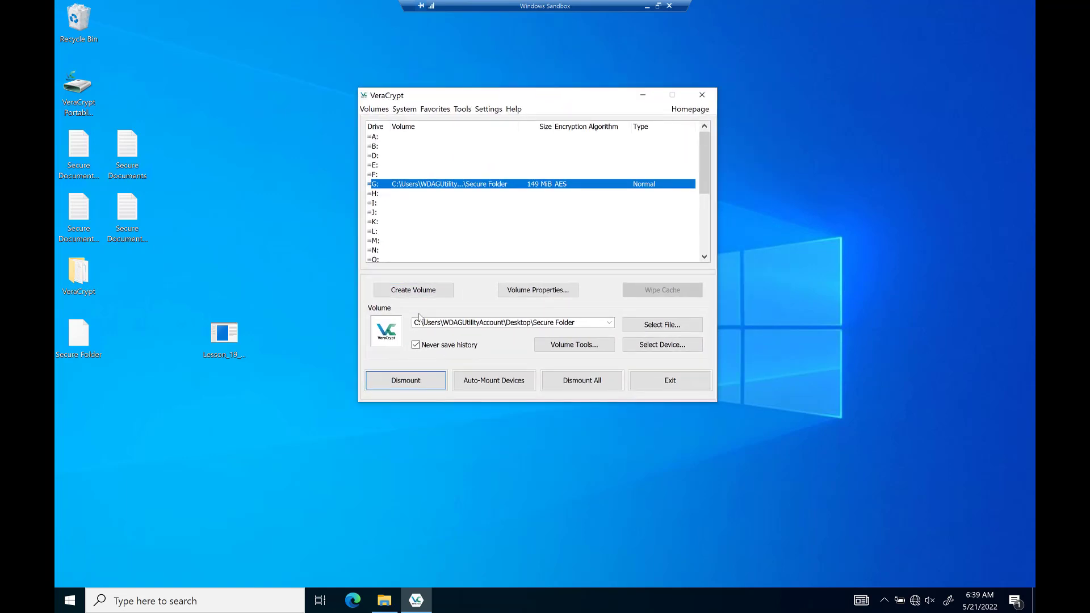
click(448, 203)
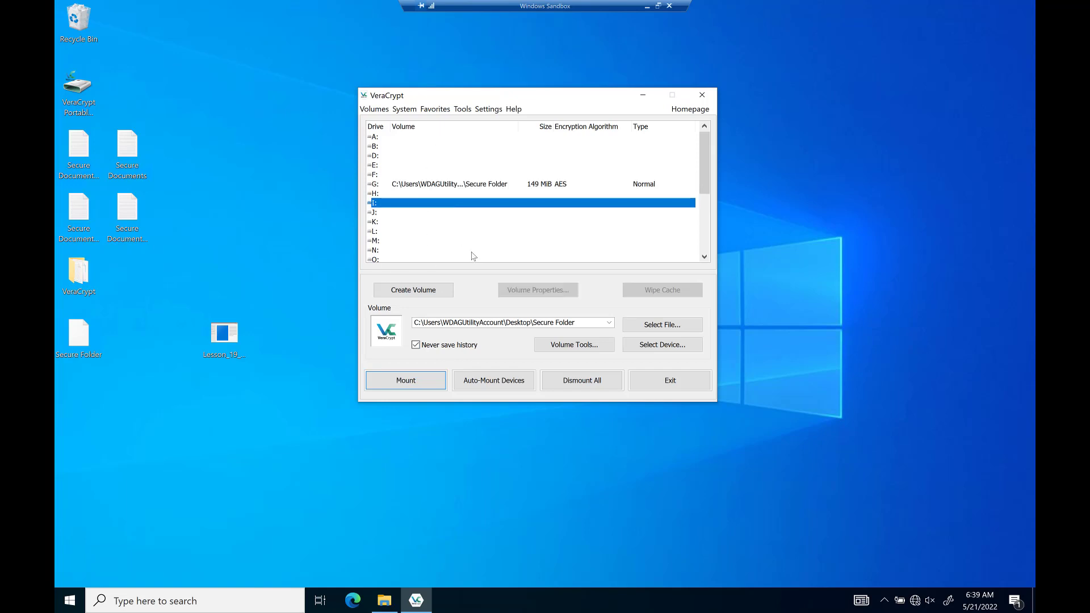
right_click(426, 206)
click(405, 231)
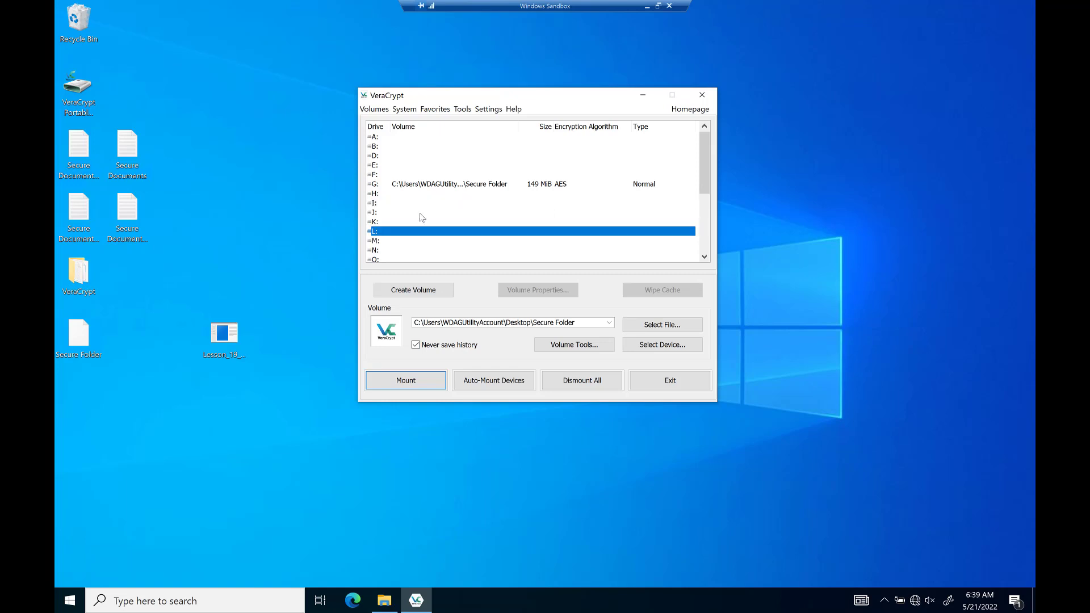
click(420, 213)
click(428, 293)
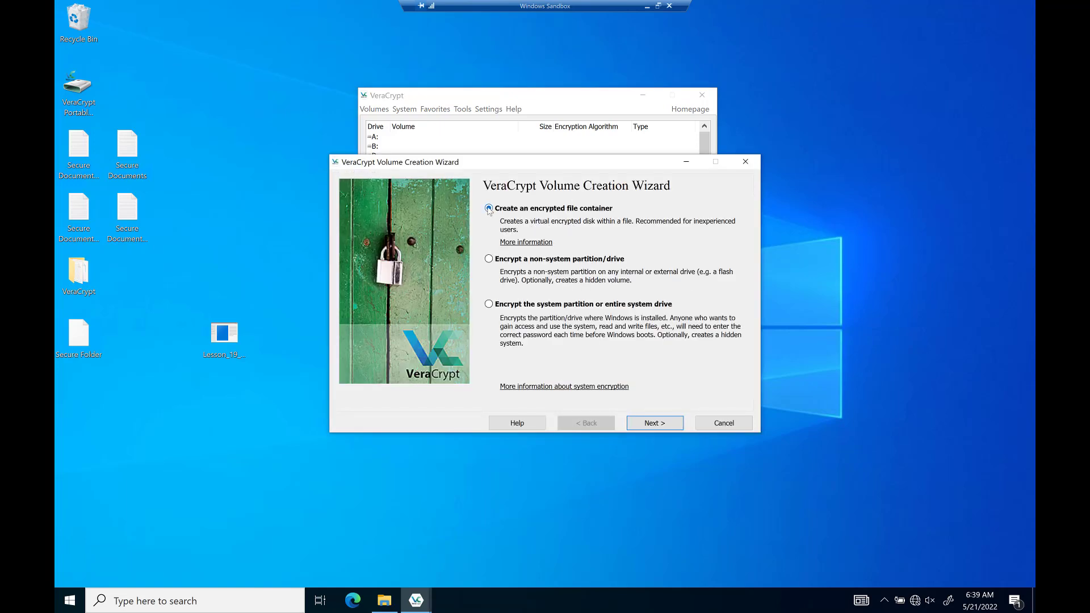
Create a standard file container 'Secure Files' on the Desktop, keeping AES with SHA-512.
click(654, 428)
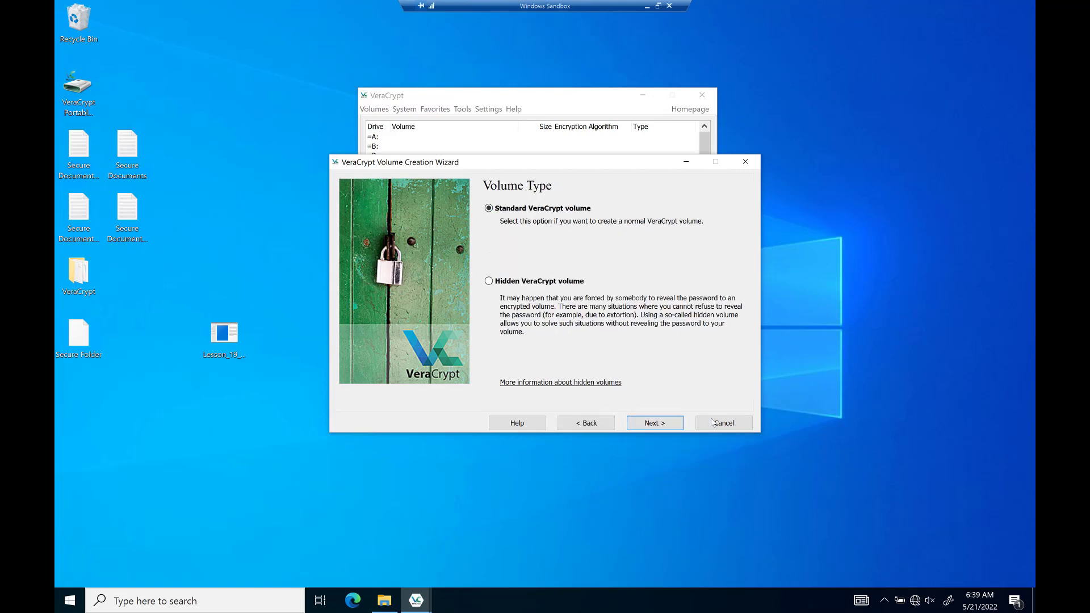
click(656, 424)
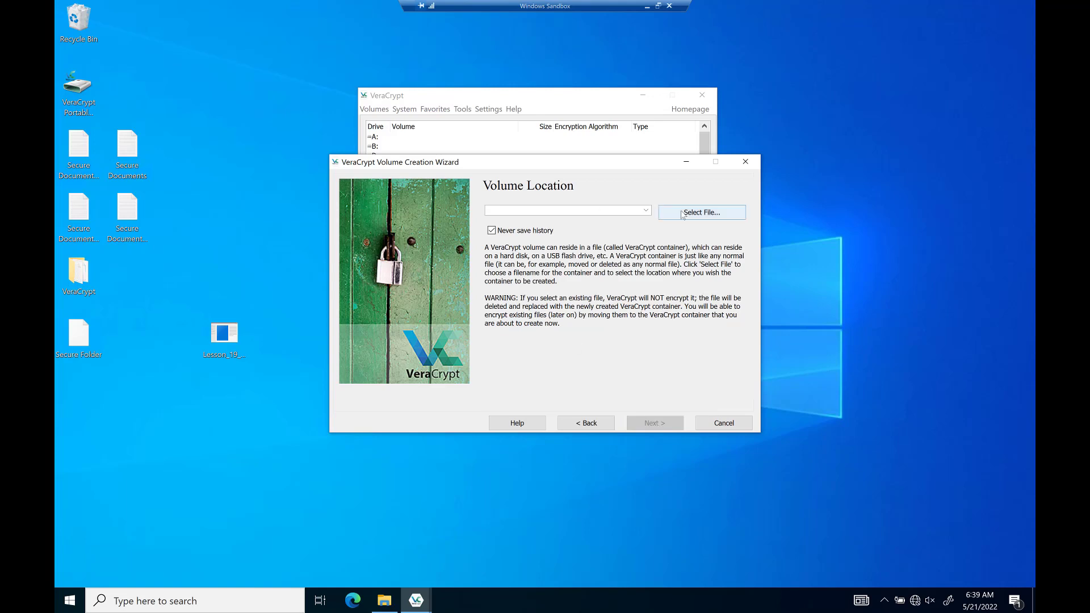
click(687, 221)
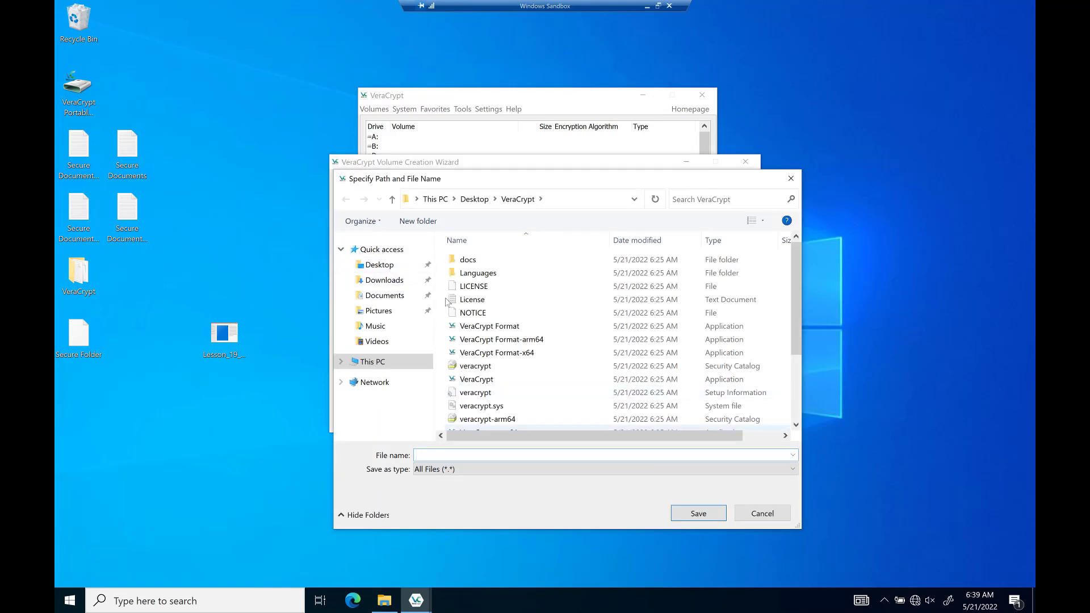
click(396, 267)
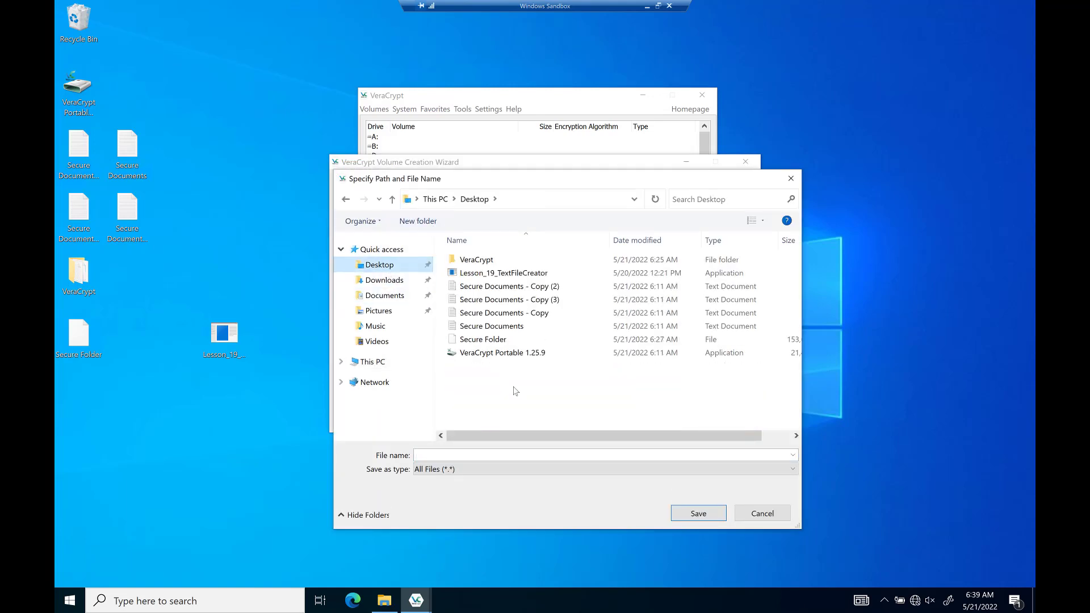
click(497, 456)
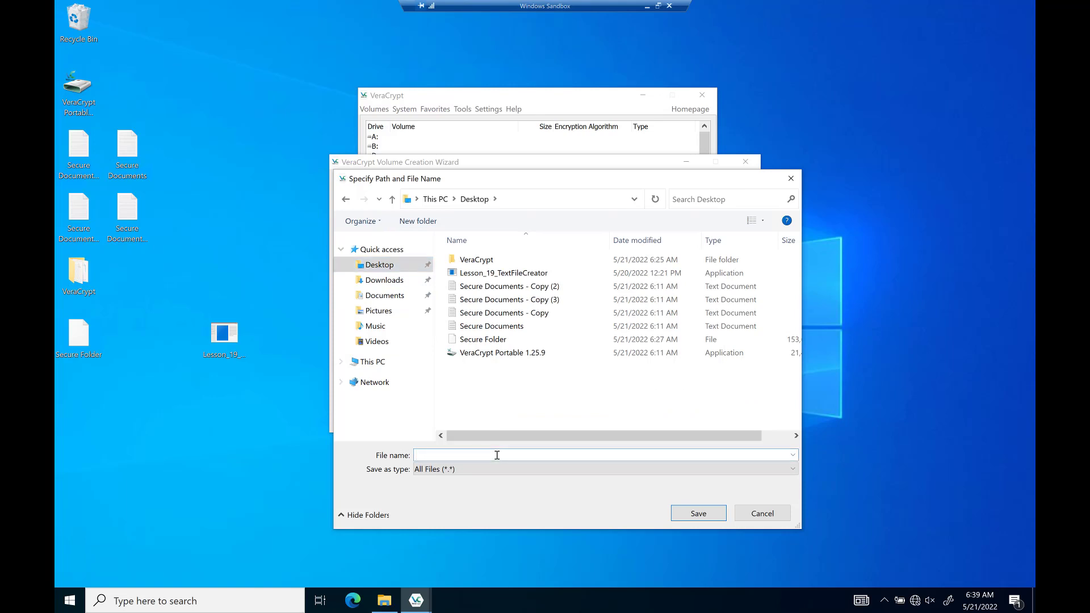
text(Secu)
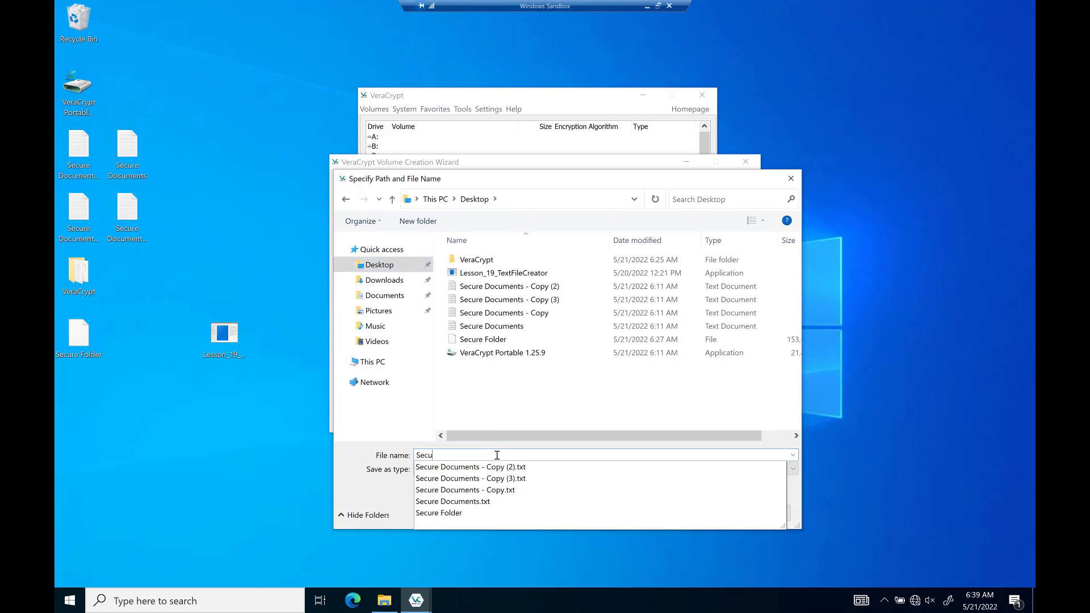
text(re Files)
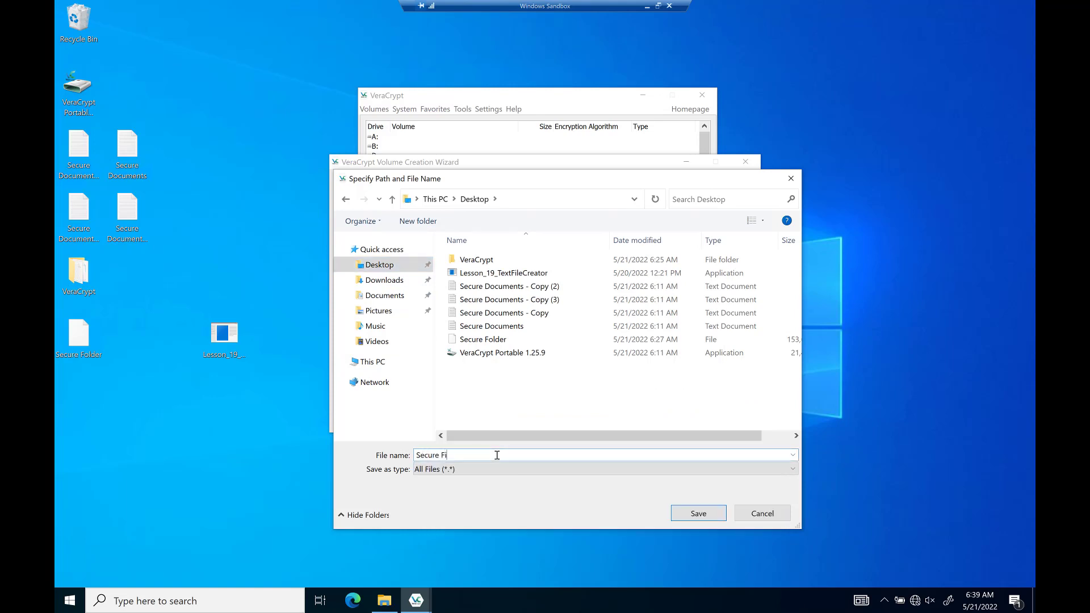
click(698, 514)
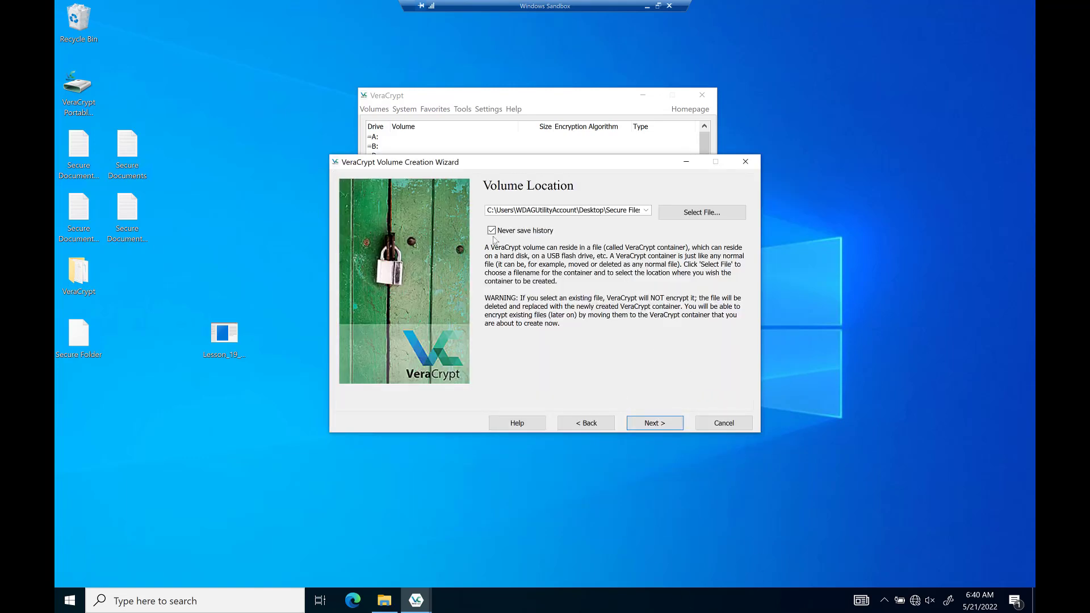
click(656, 423)
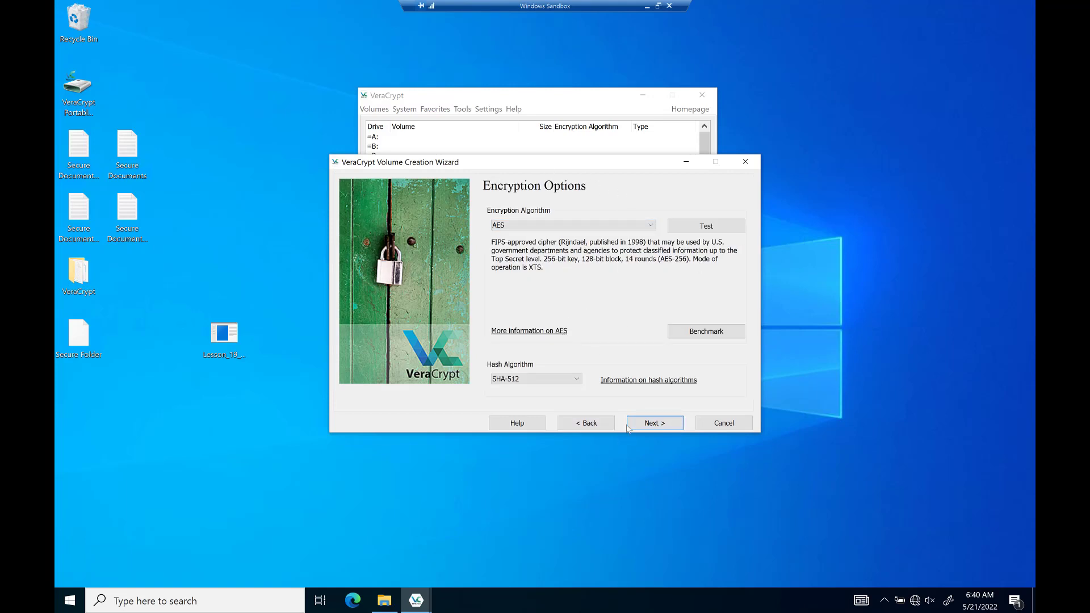
click(657, 426)
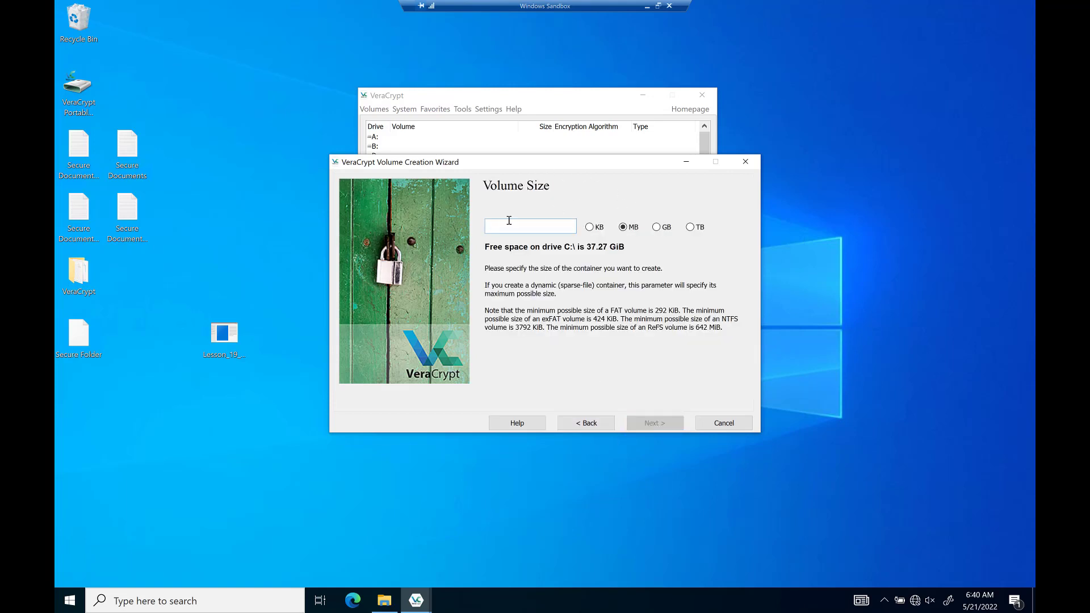
Set the size to 150 MB, enter and confirm the password, and enable PIM and keyfiles.
text(150)
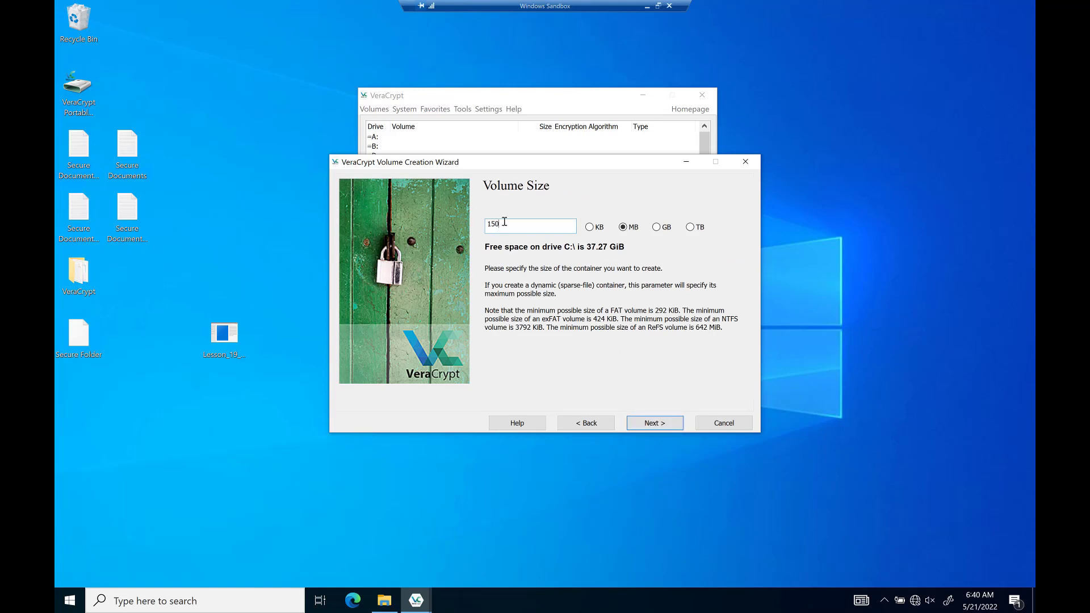
click(653, 423)
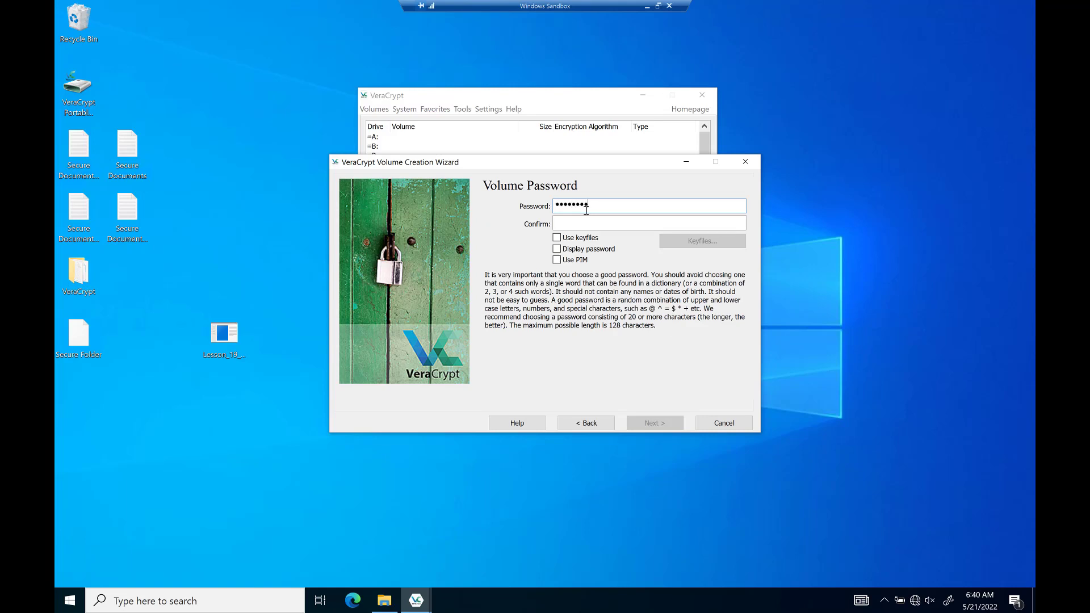
key(Tab)
text(p)
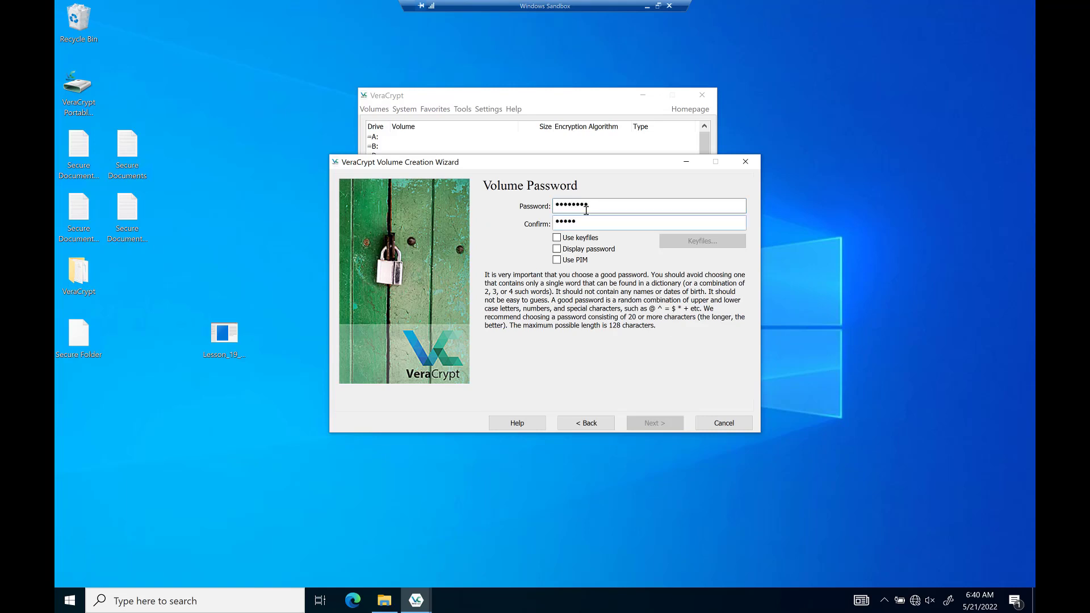
text(d)
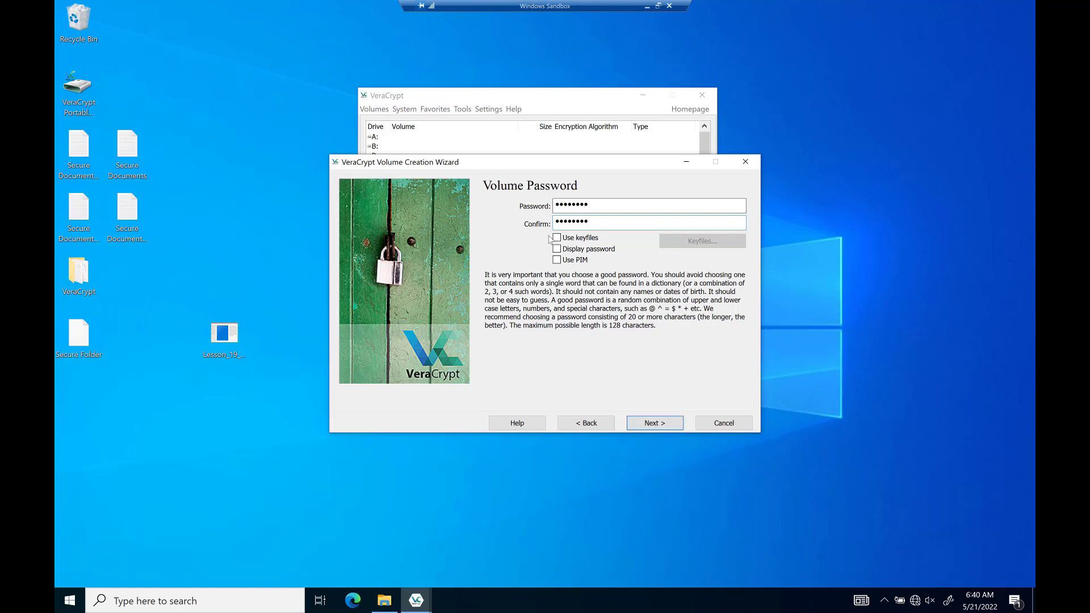
click(557, 250)
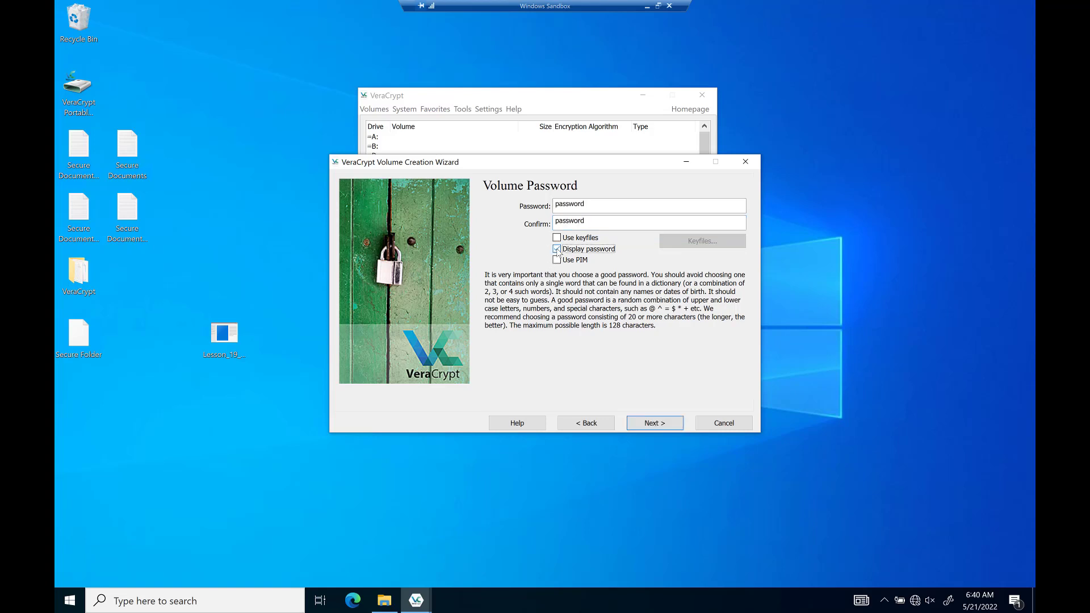
click(557, 250)
click(557, 260)
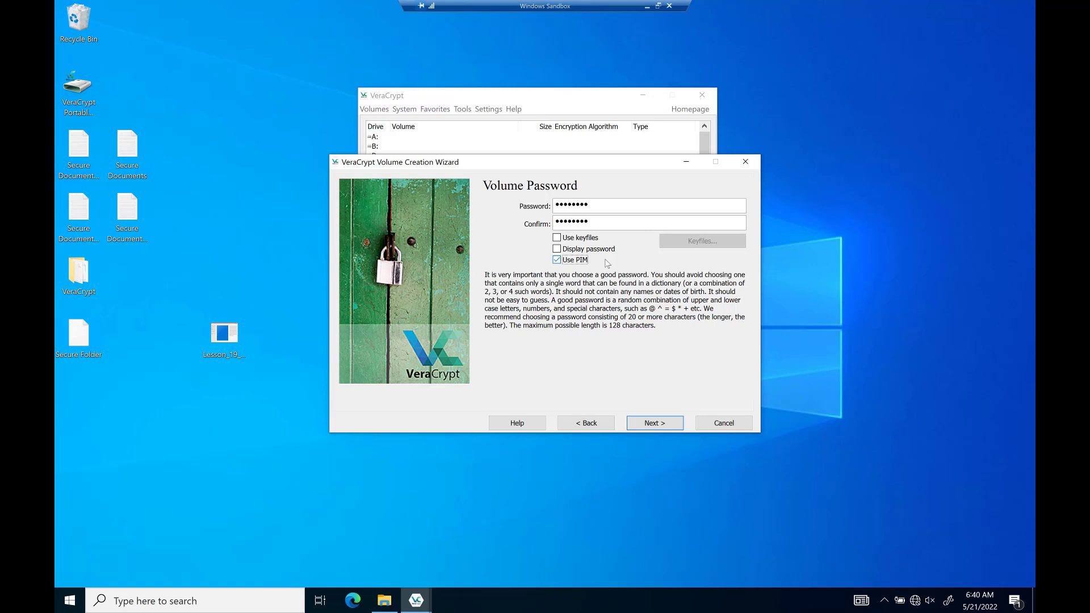
click(557, 238)
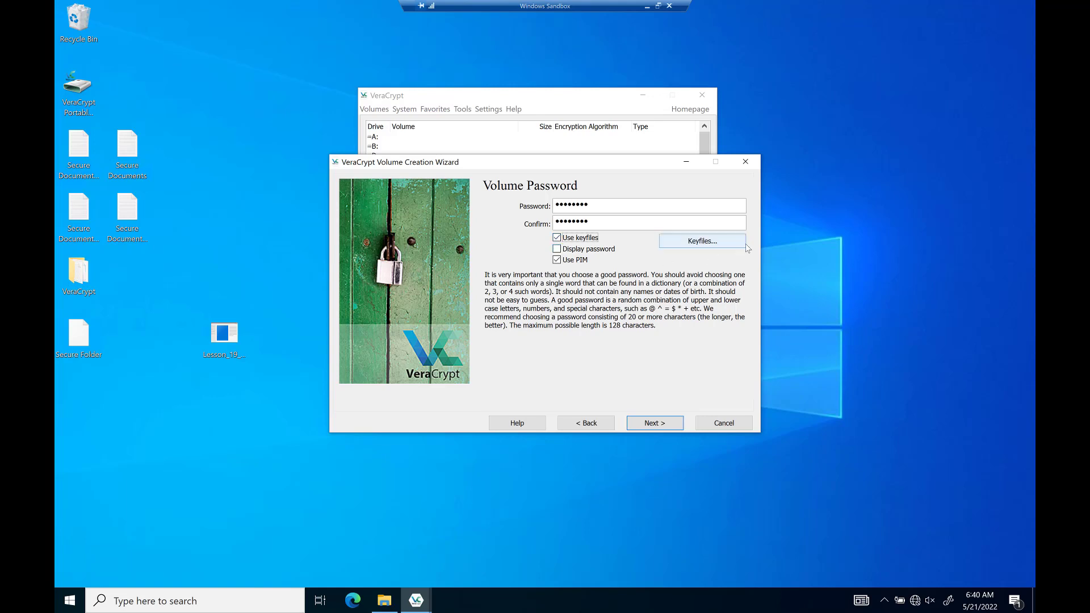
Open the volume's Keyfiles list, reposition it, and bring up the Add Files picker.
click(712, 243)
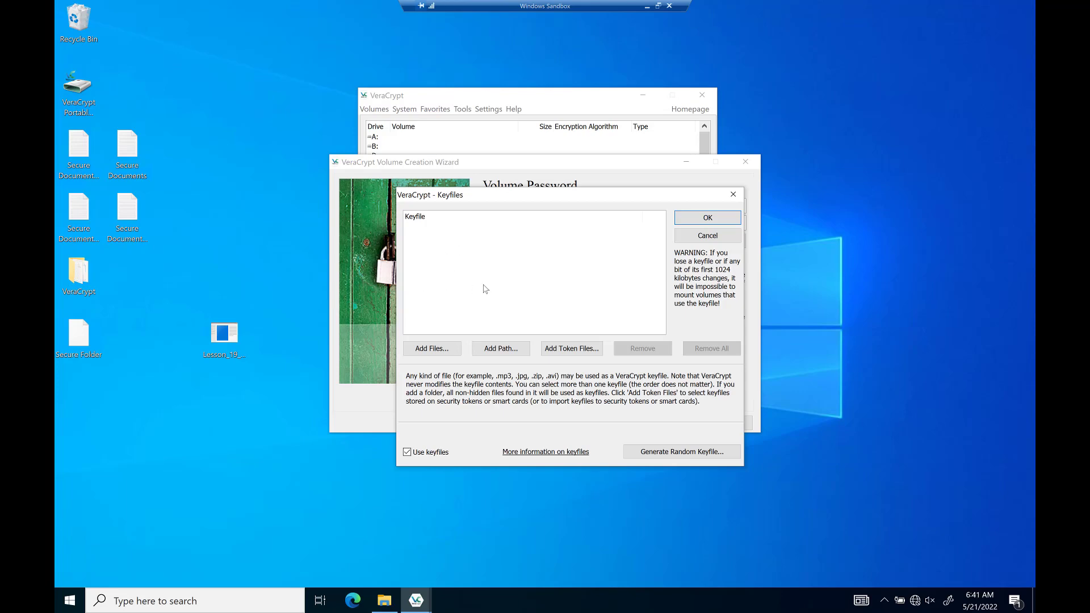
mouse_move(534, 199)
mouse_down()
mouse_move(496, 193)
mouse_move(515, 198)
mouse_up()
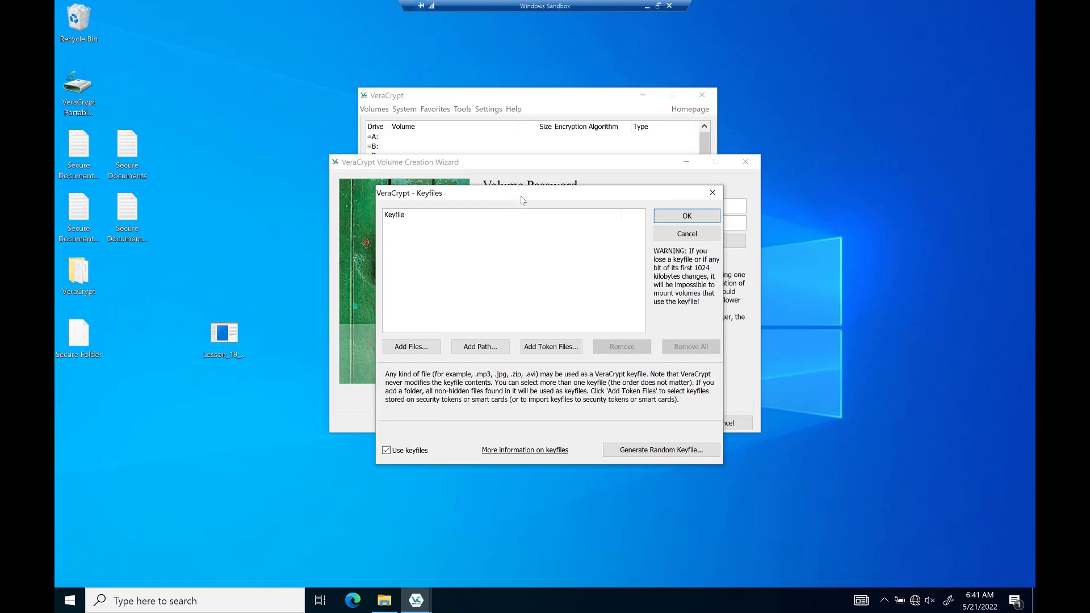
drag(525, 190, 523, 184)
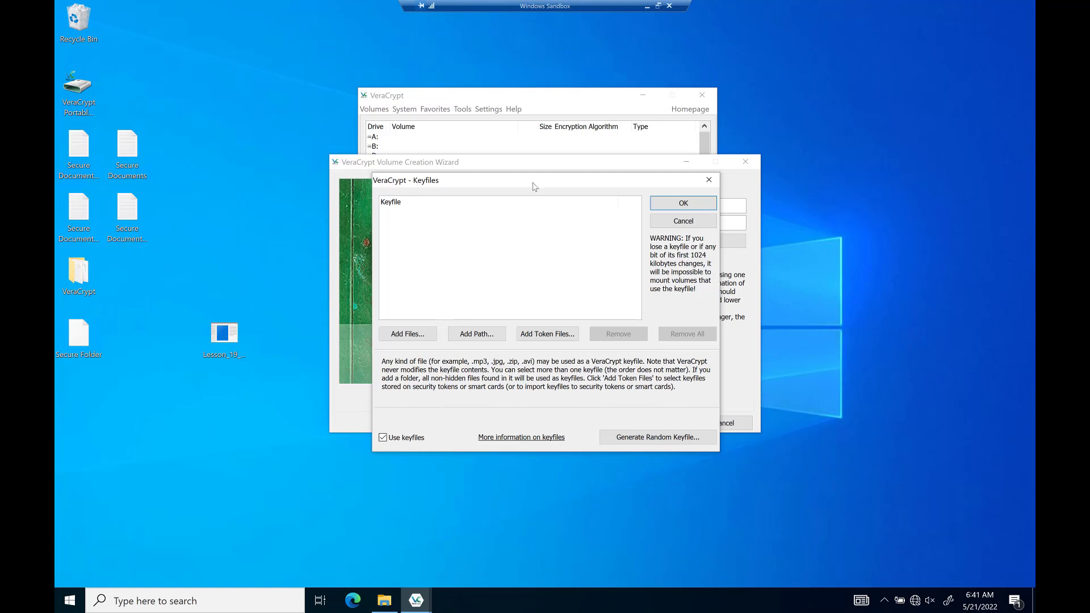
drag(534, 186, 532, 188)
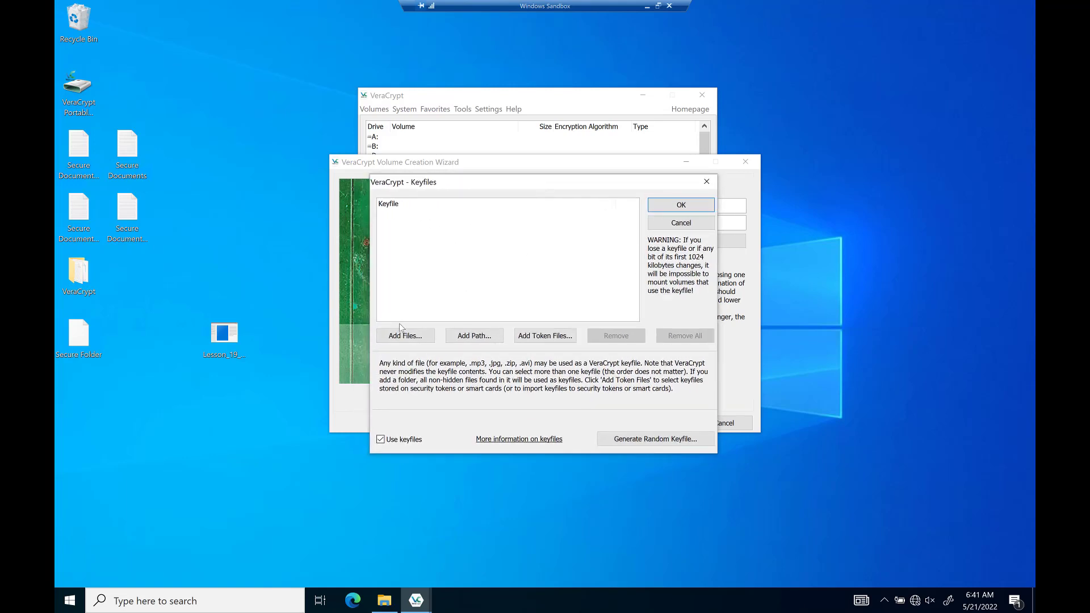
click(413, 336)
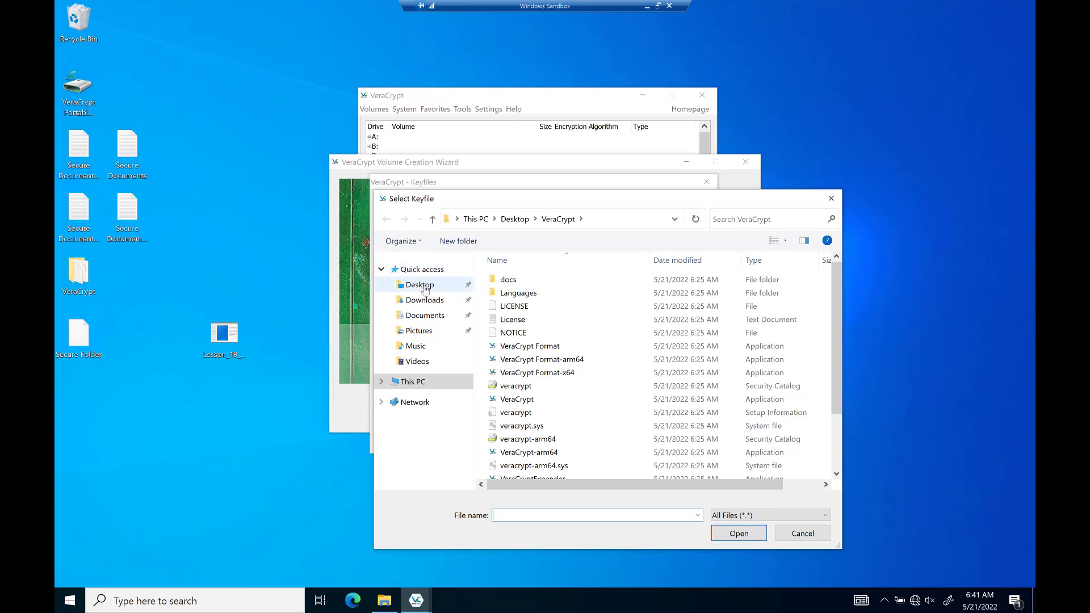
Add Lesson_19_TextFileCreator.exe from the Desktop to the keyfile list and confirm it.
click(426, 288)
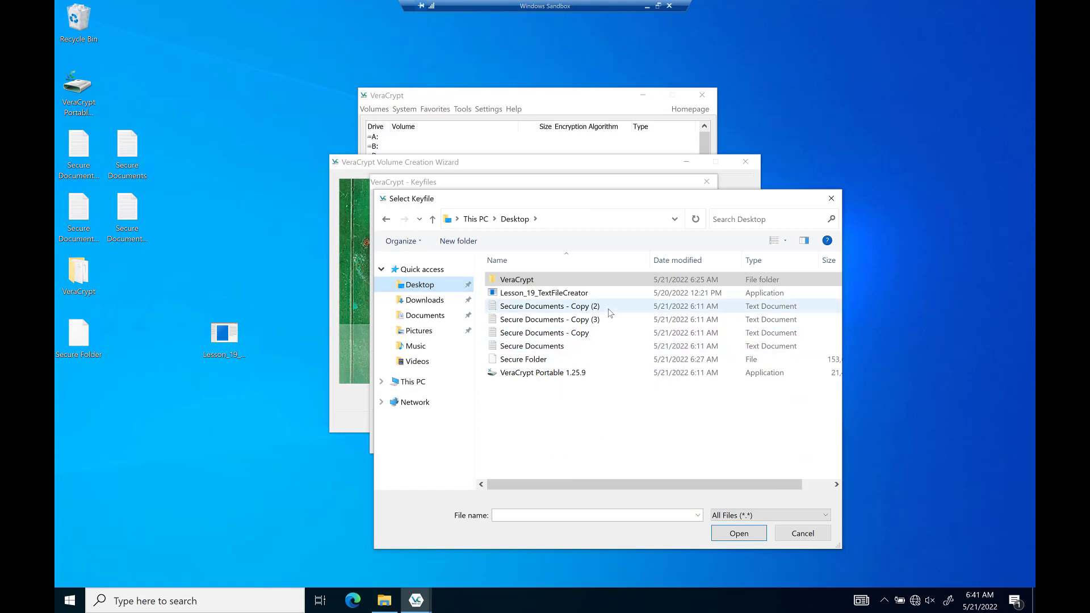
click(513, 294)
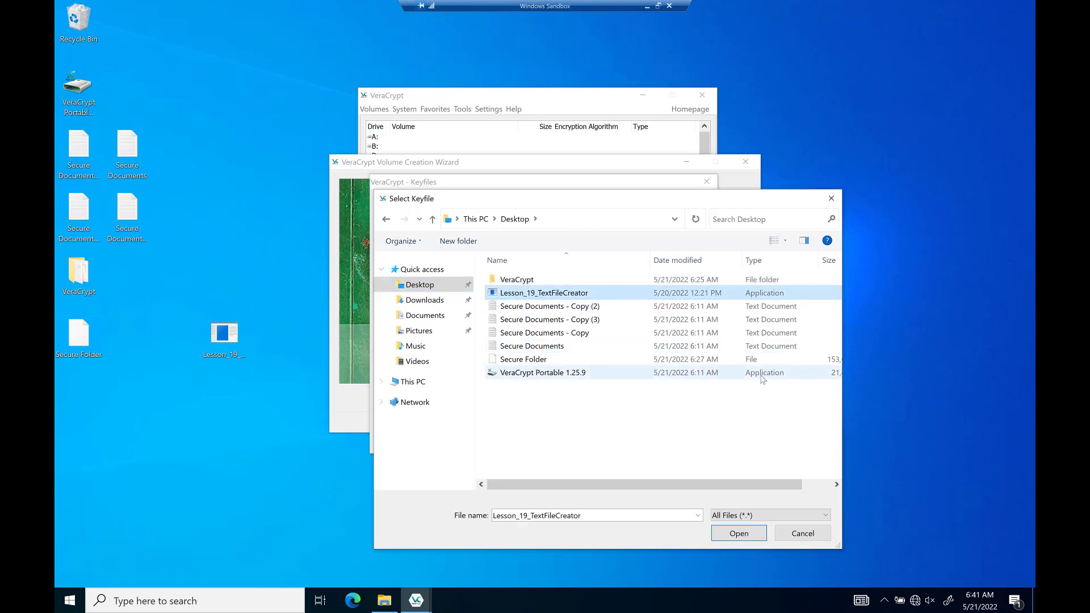
click(740, 534)
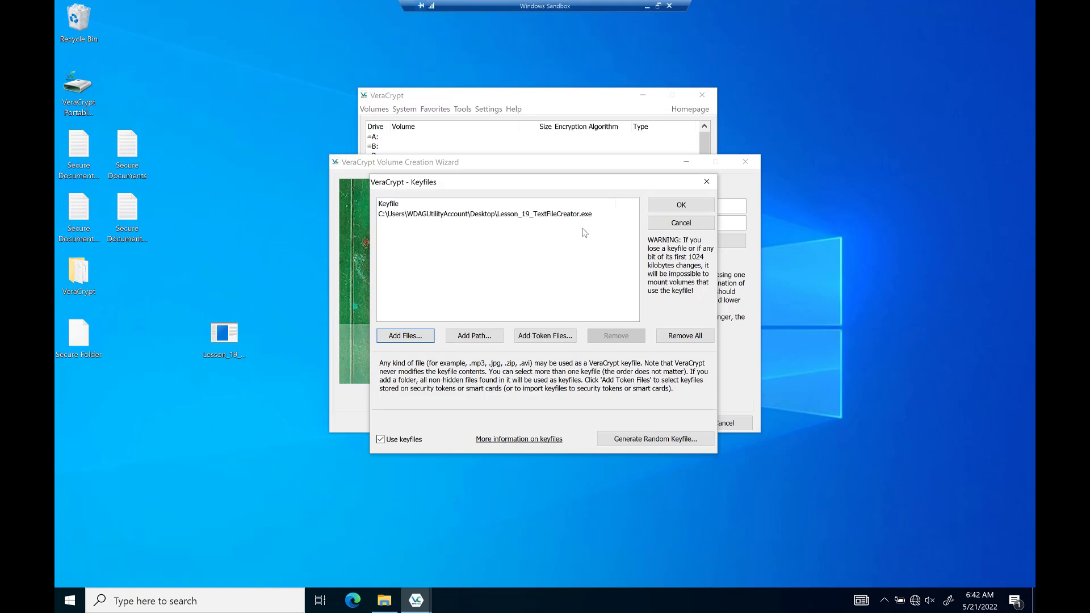
click(676, 210)
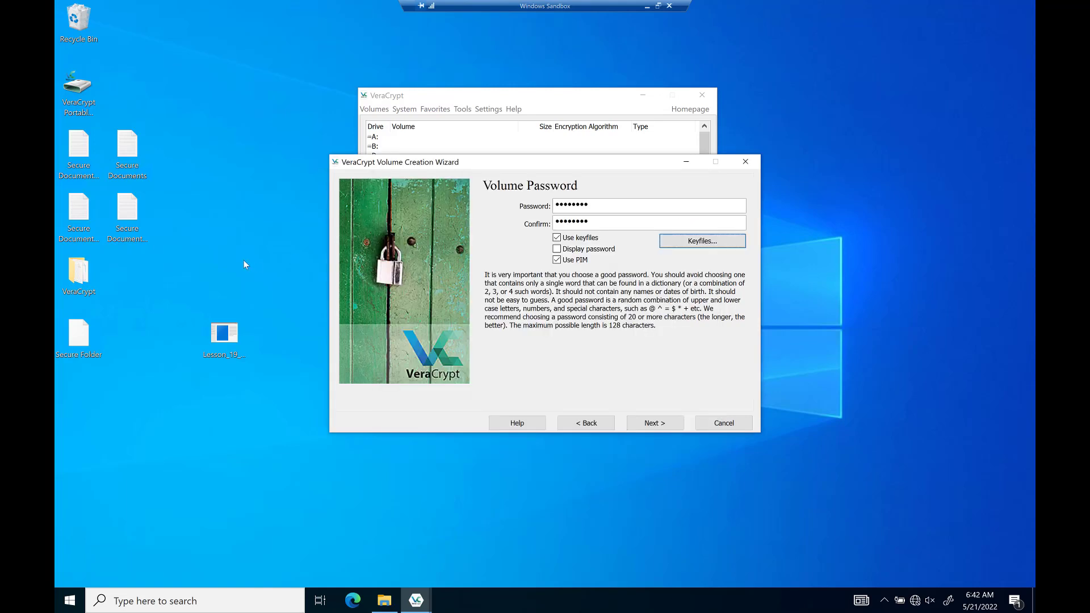
Accept the short-password warning and enter a three-digit custom Volume PIM.
click(652, 427)
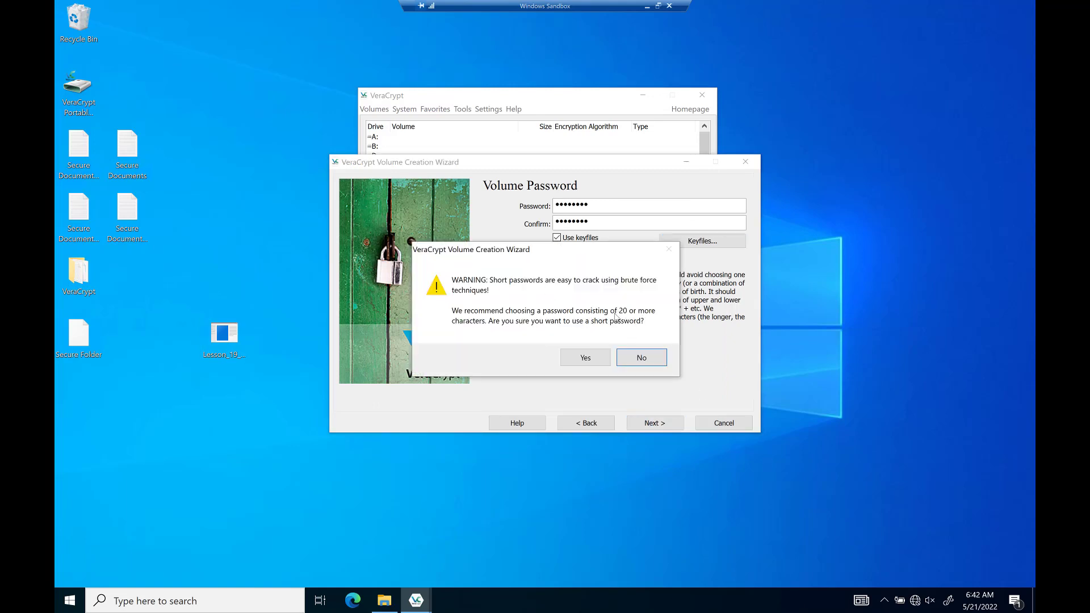
click(590, 358)
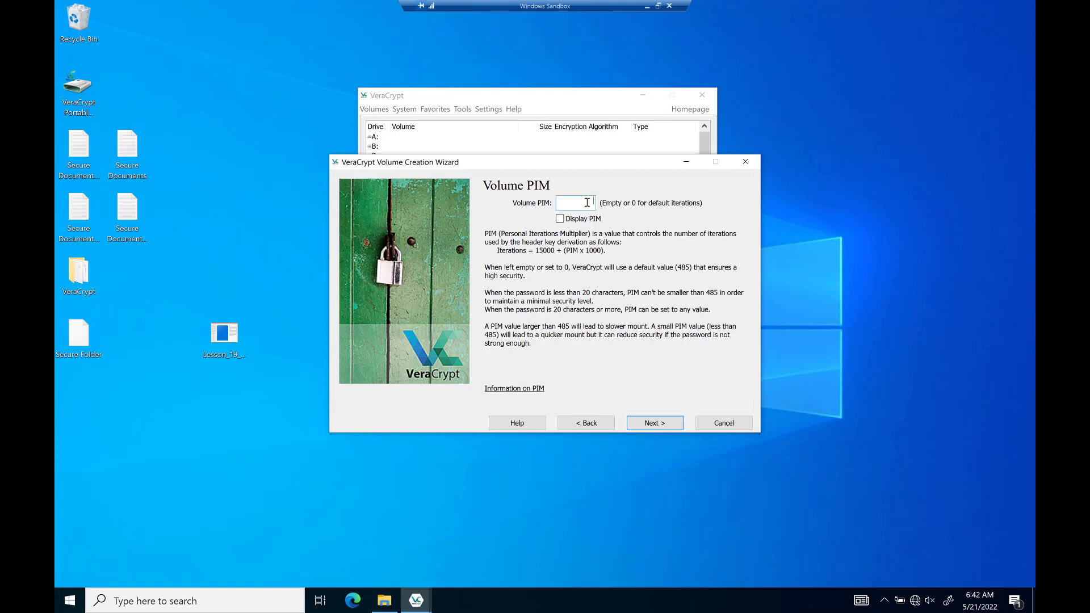
text(1)
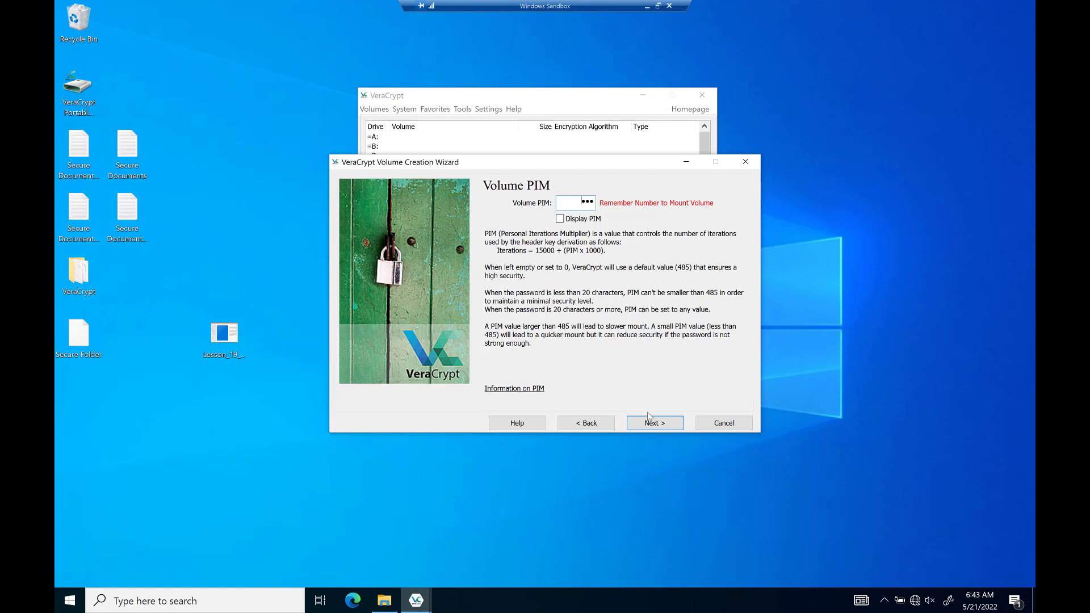
Accept the large-PIM warning, format the Secure Files container, and exit the wizard.
click(657, 429)
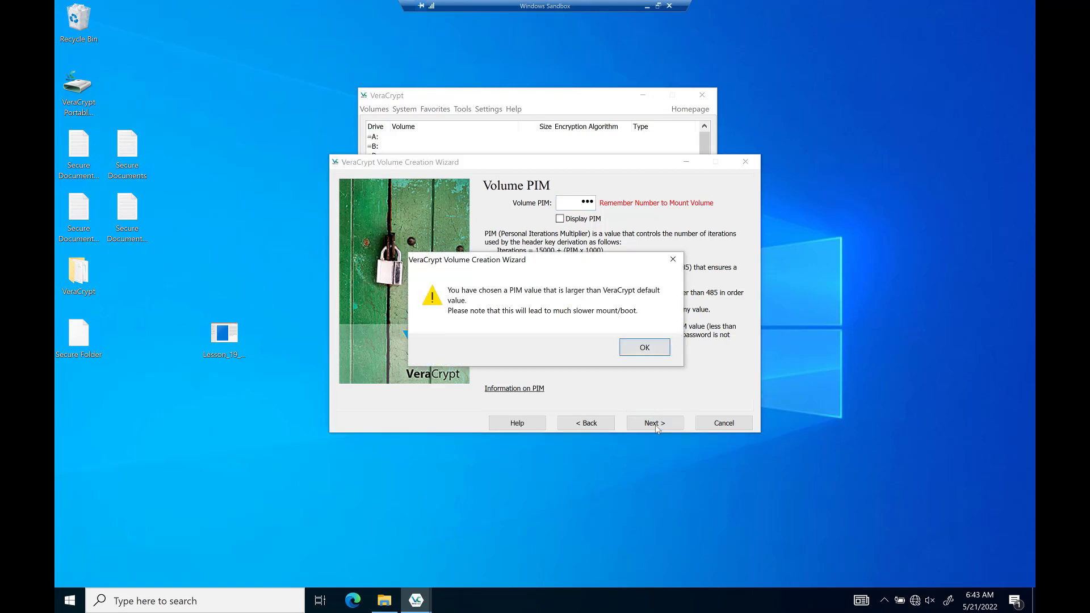
click(635, 355)
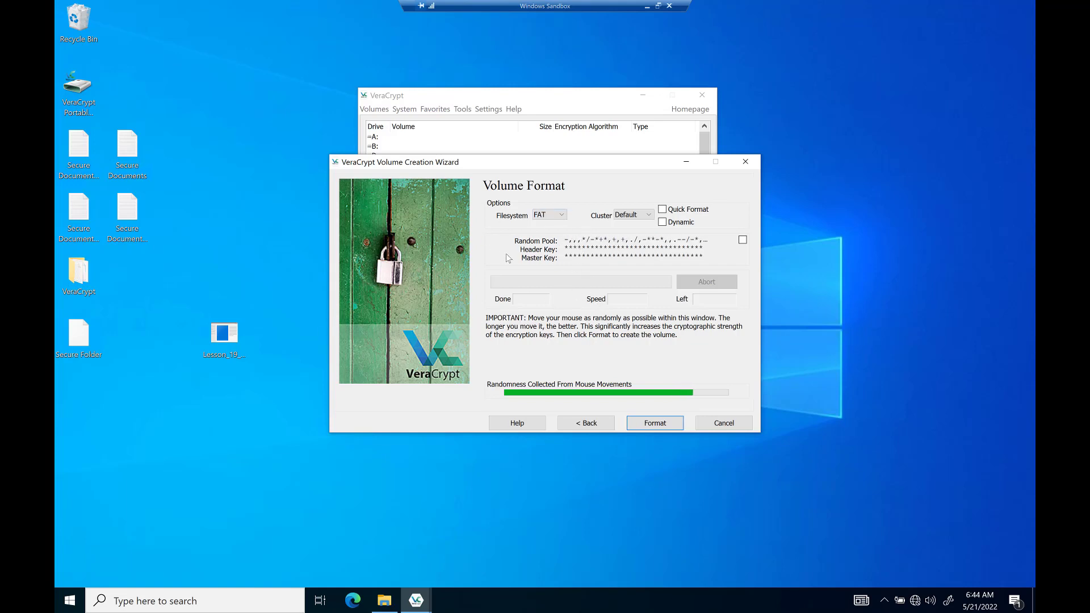
click(654, 423)
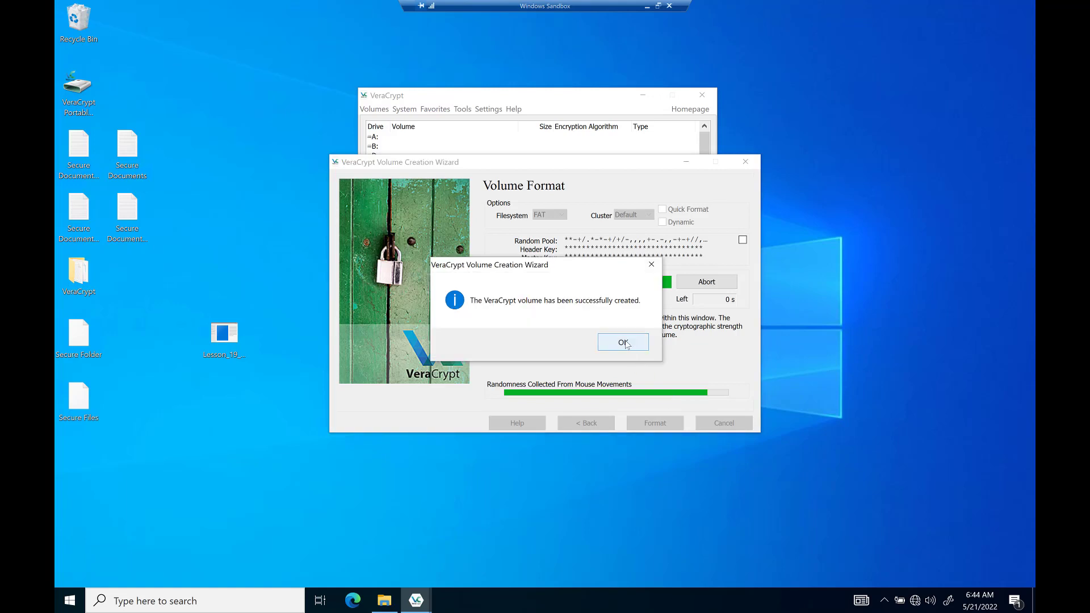
click(623, 343)
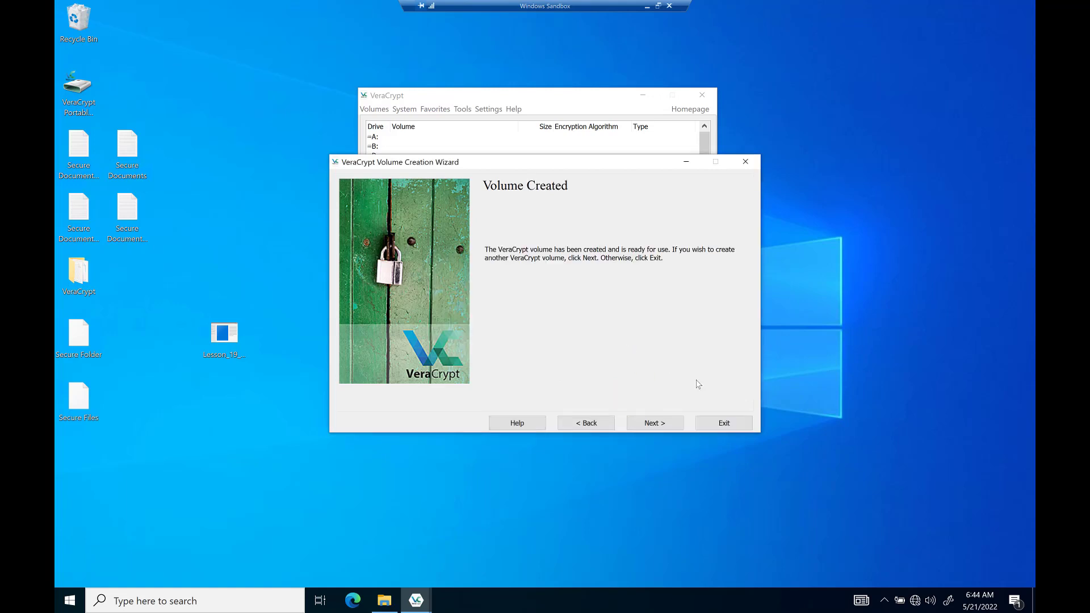
click(724, 423)
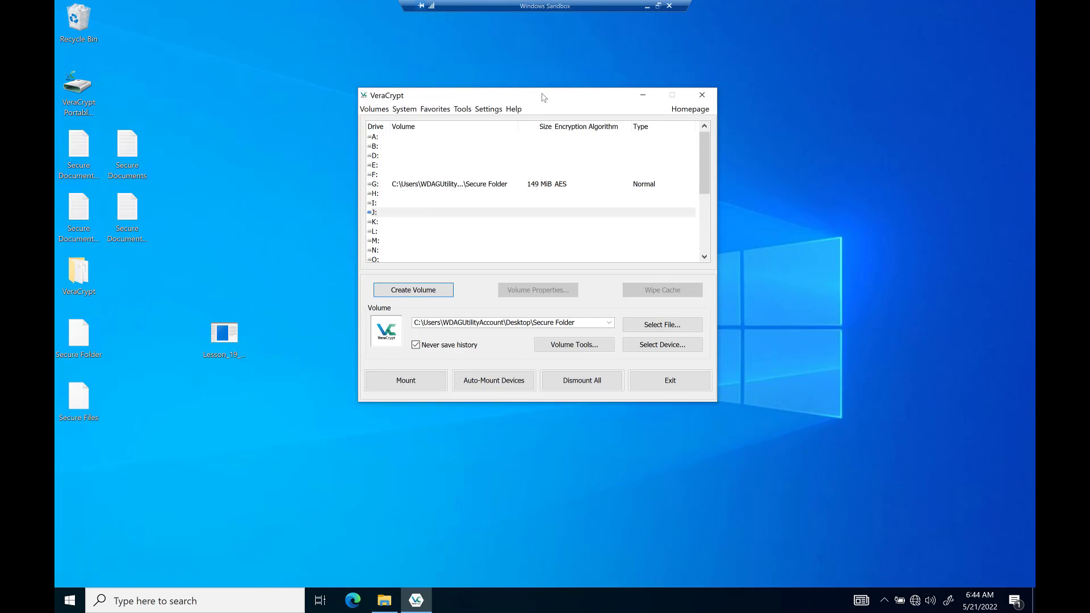
Choose drive J: and select the Secure Files container on the Desktop for mounting.
drag(542, 97, 568, 112)
click(482, 230)
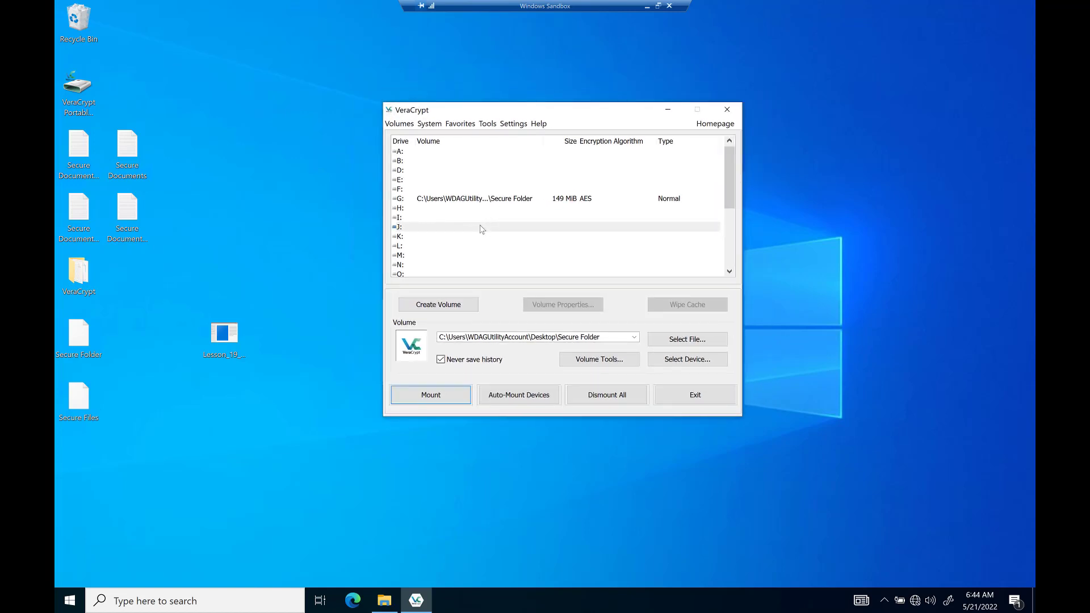
click(482, 230)
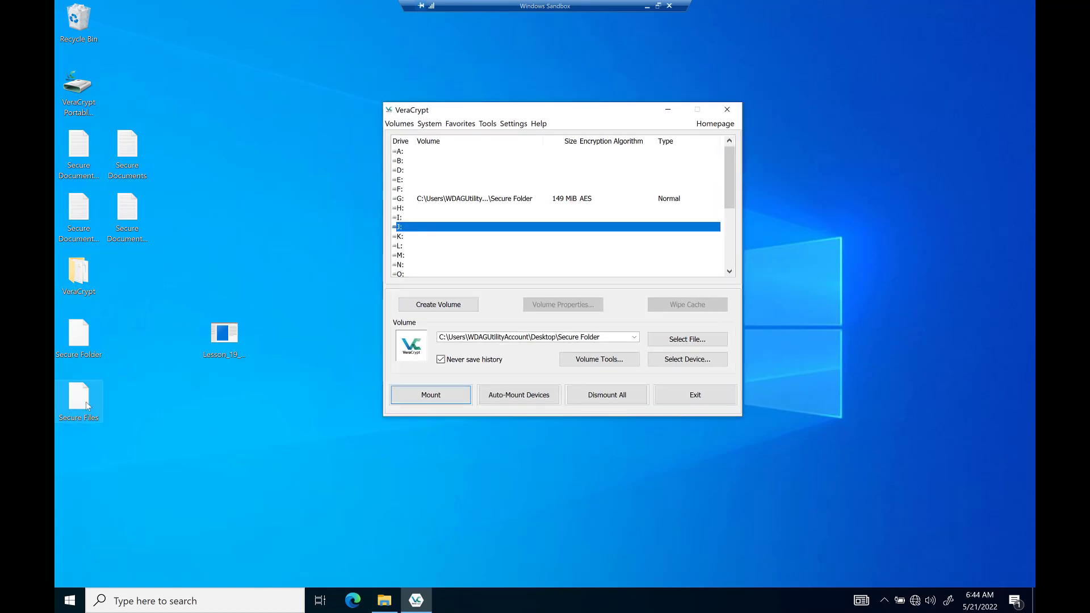
right_click(509, 229)
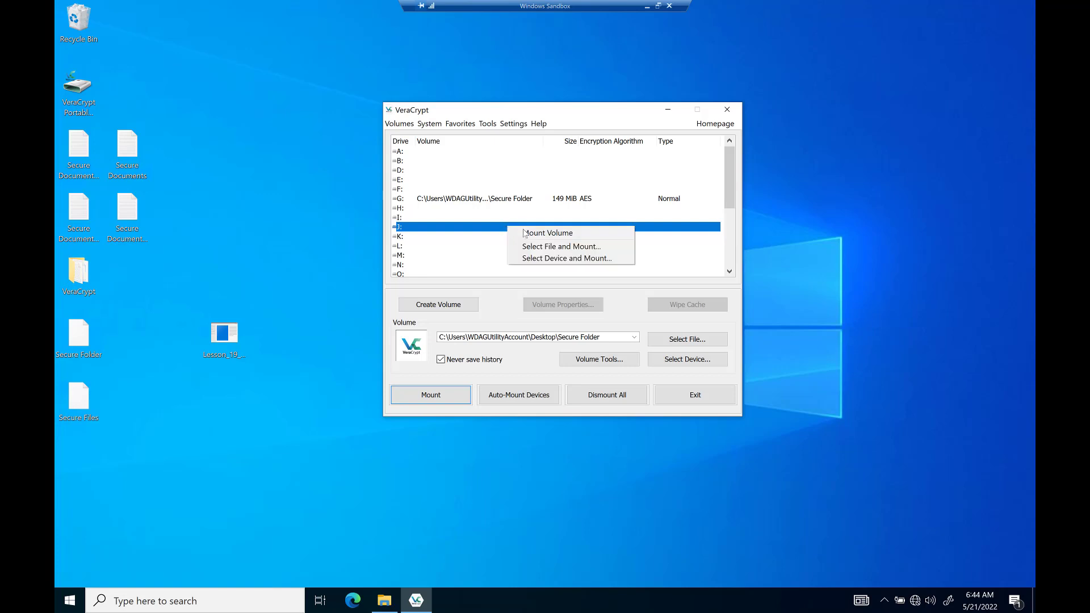
click(539, 247)
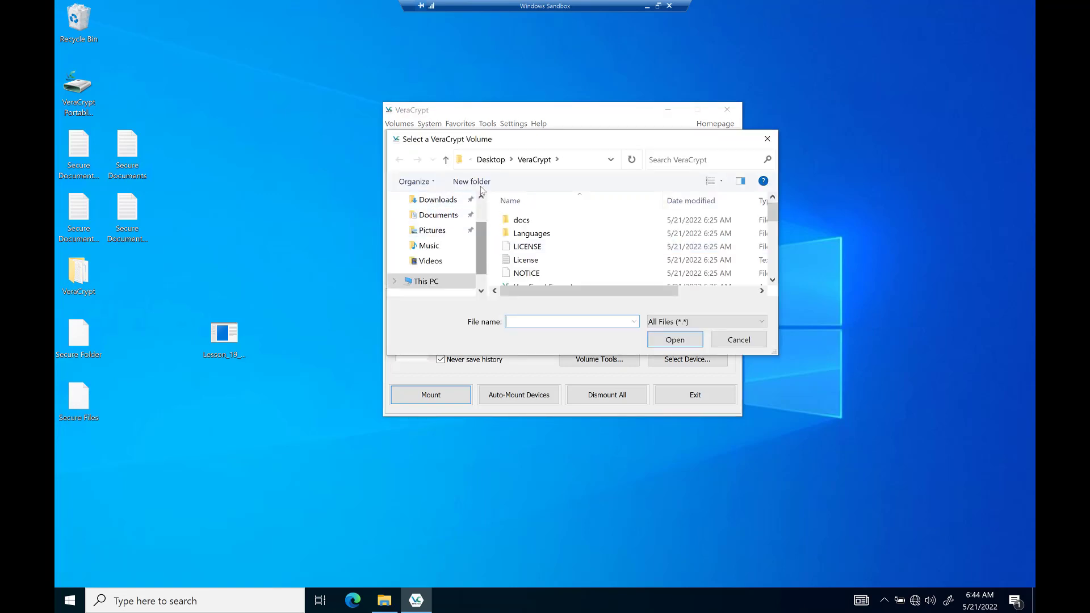
scroll(482, 191, up, 1)
click(433, 225)
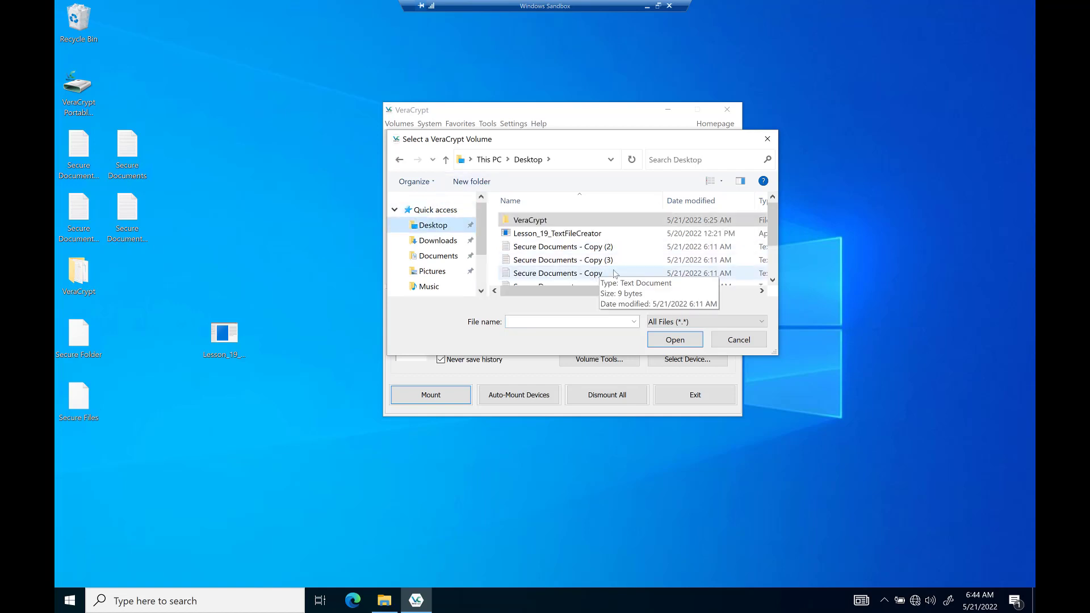
scroll(620, 281, down, 1)
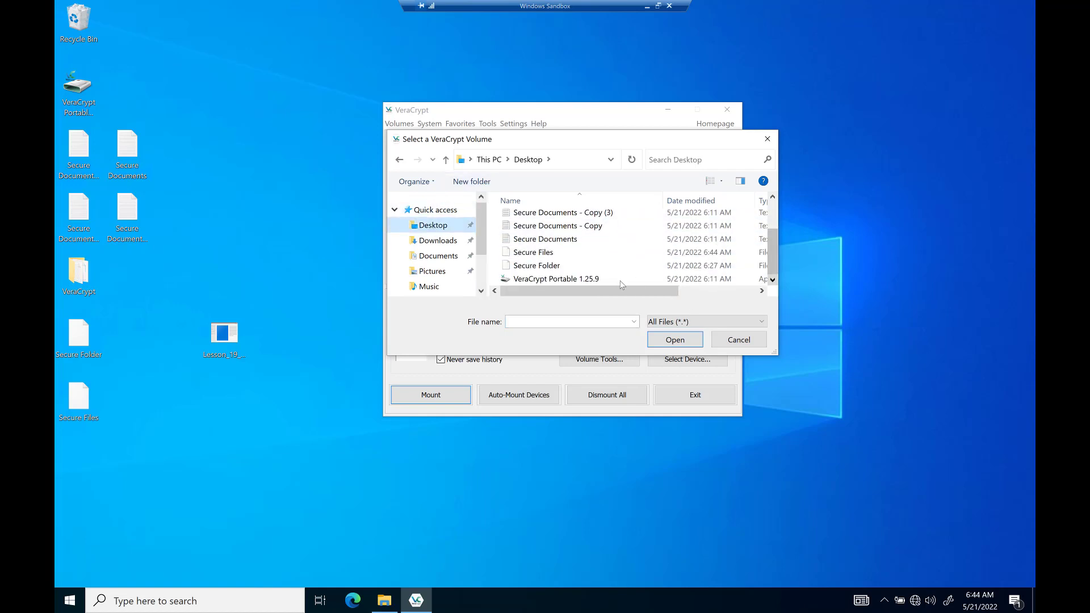
click(543, 252)
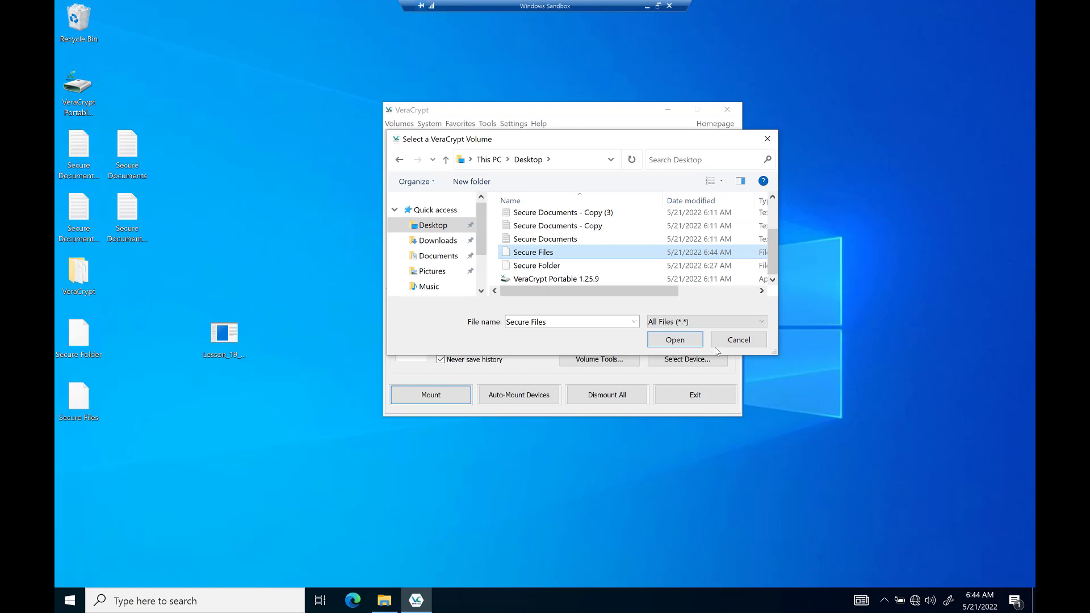
click(675, 340)
key(Return)
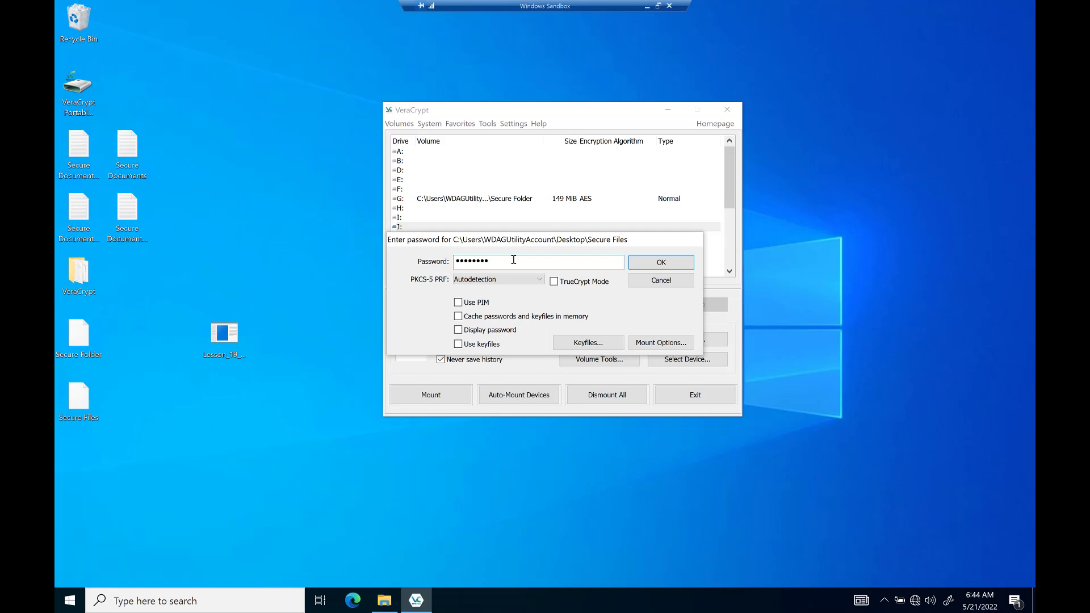
Enable PIM and keyfiles, add Lesson_19_TextFileCreator as keyfile, and mount the volume.
click(458, 304)
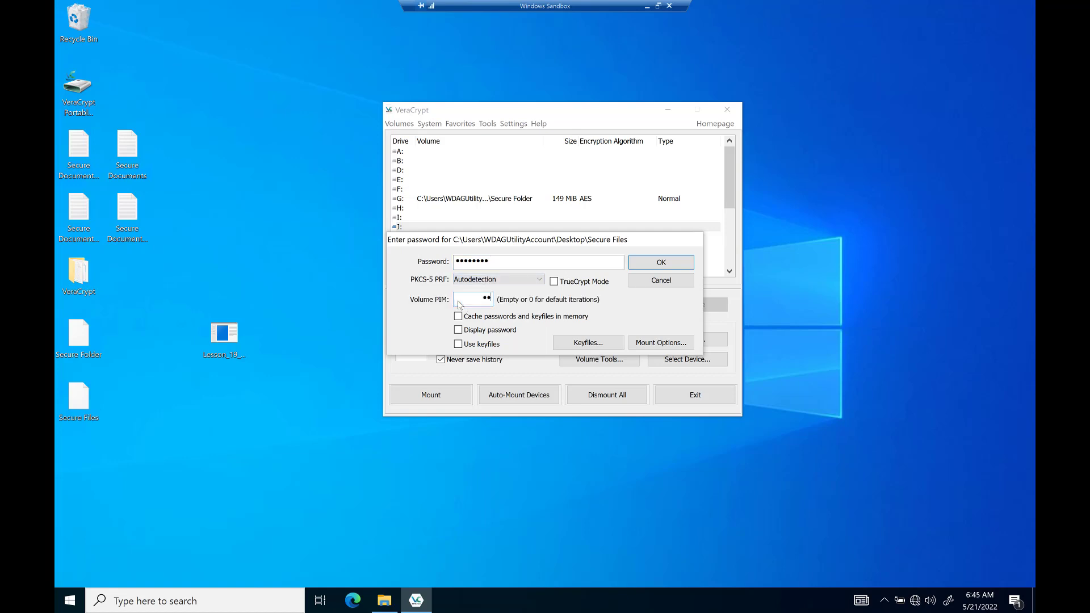
click(459, 344)
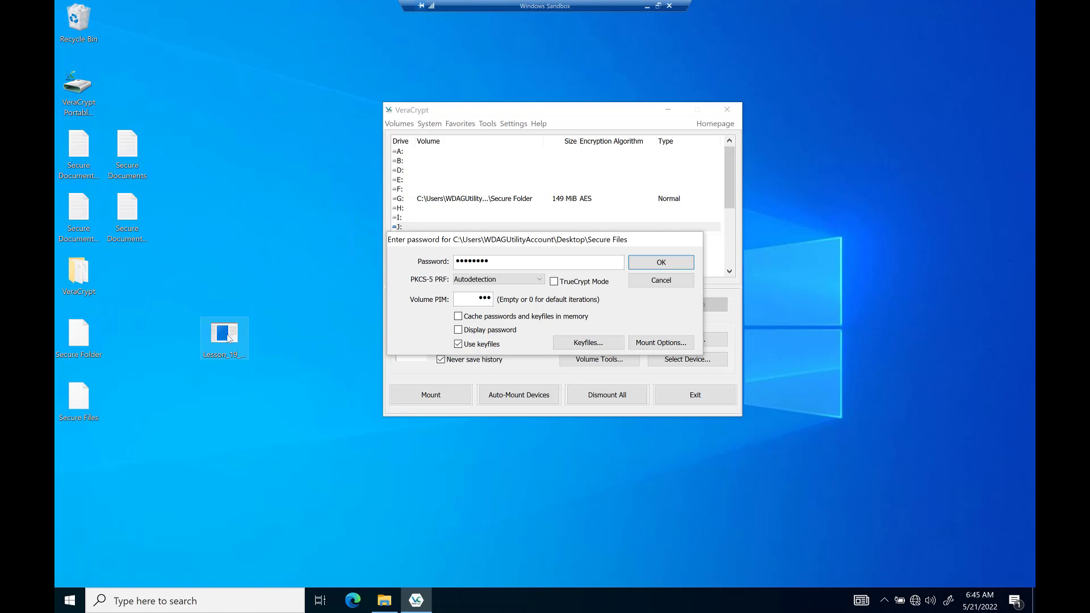
click(593, 345)
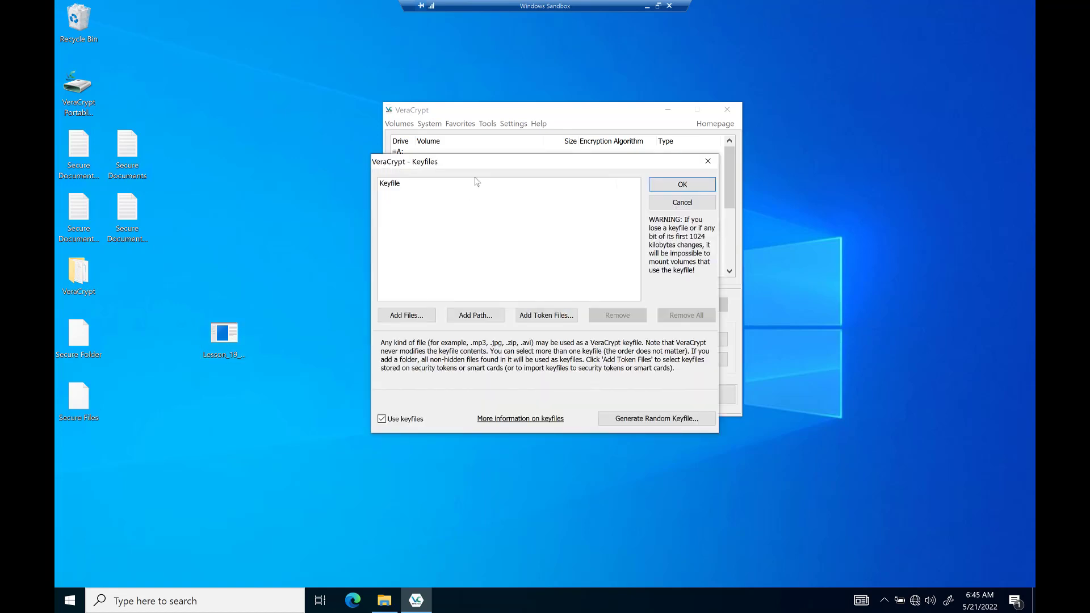
click(410, 319)
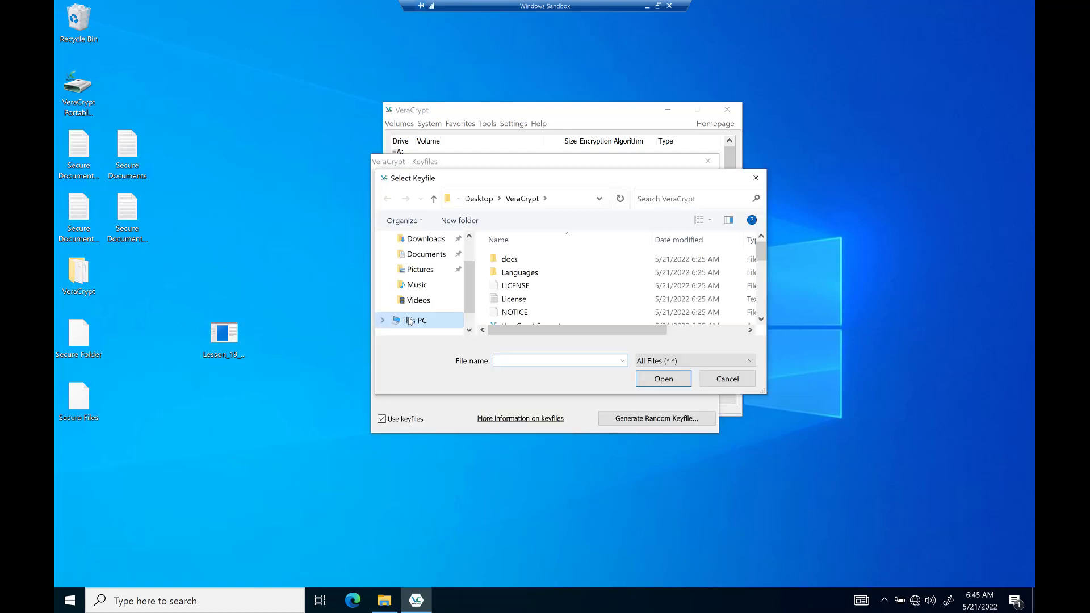
drag(470, 288, 478, 215)
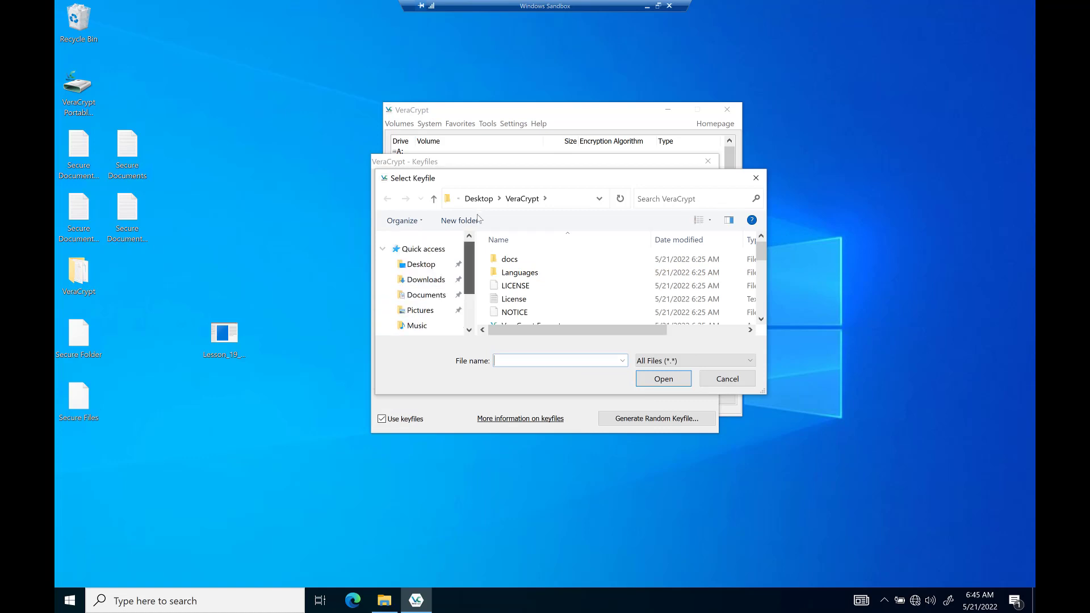
click(425, 265)
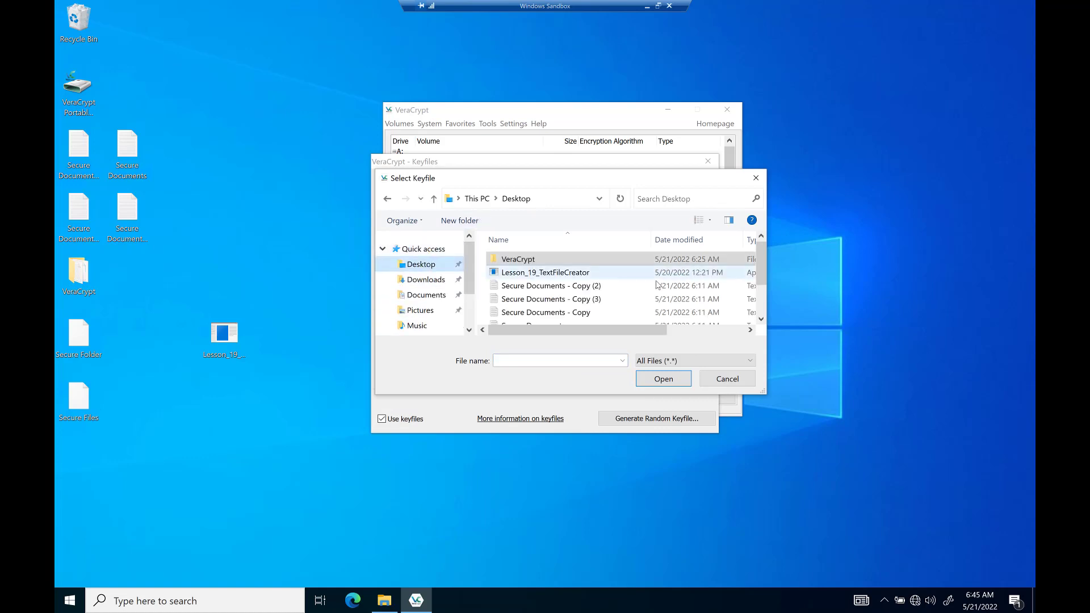
click(562, 273)
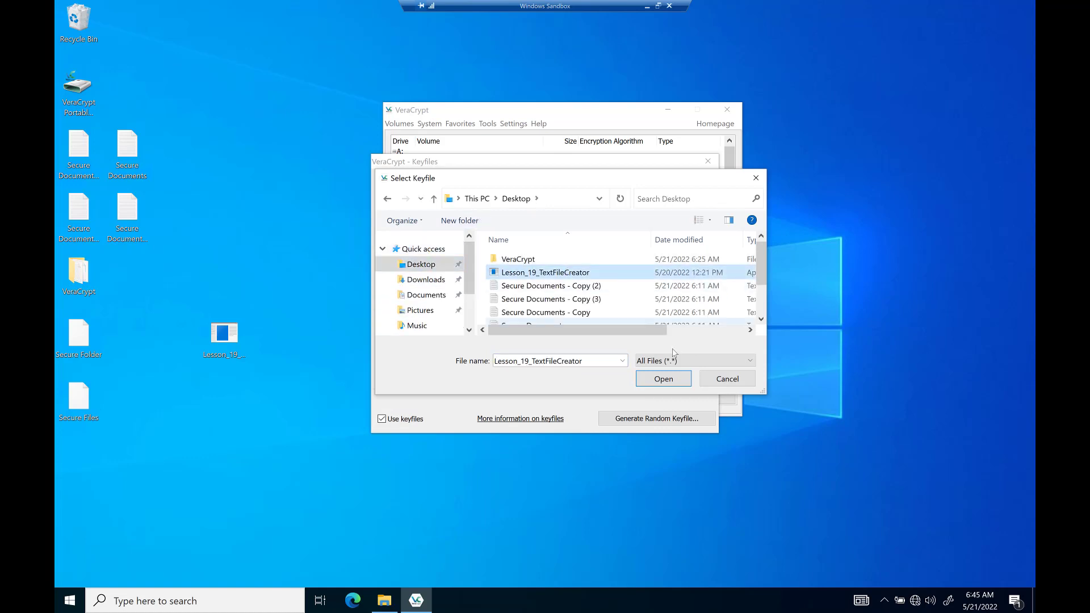
click(663, 379)
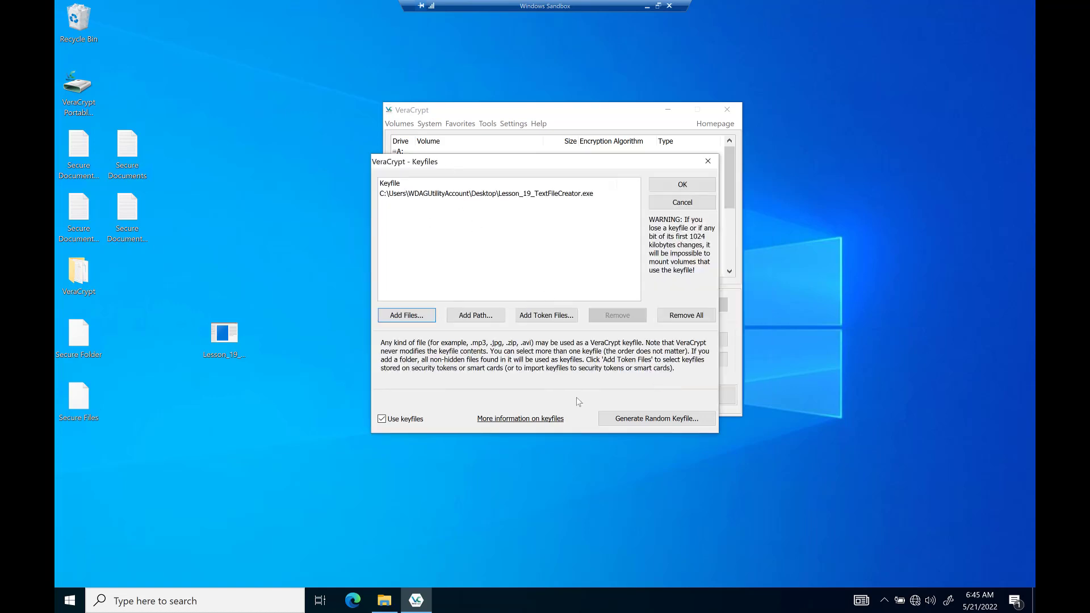
click(681, 187)
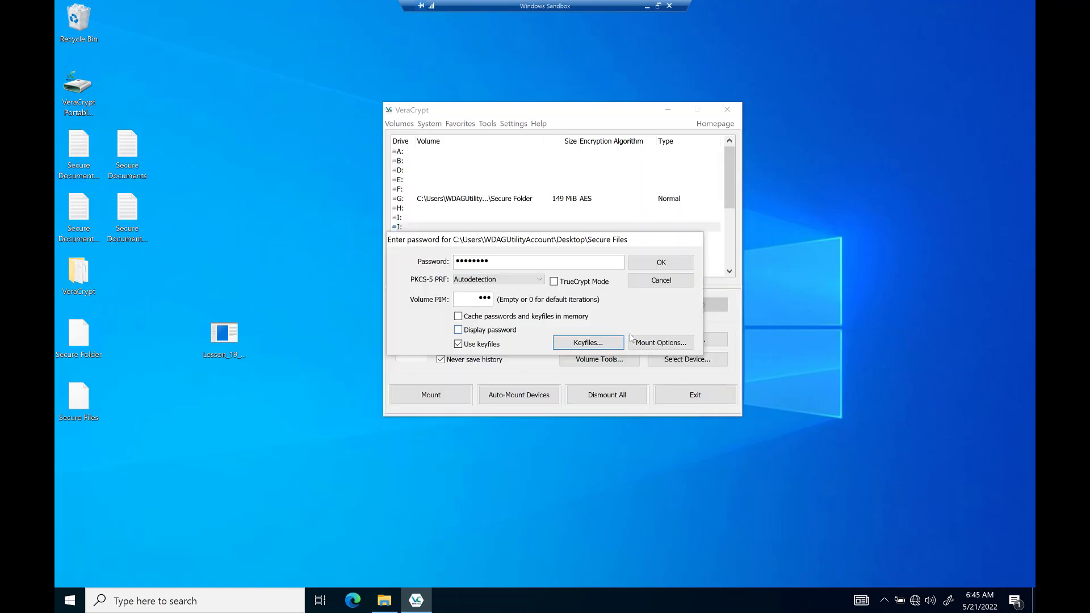
click(668, 260)
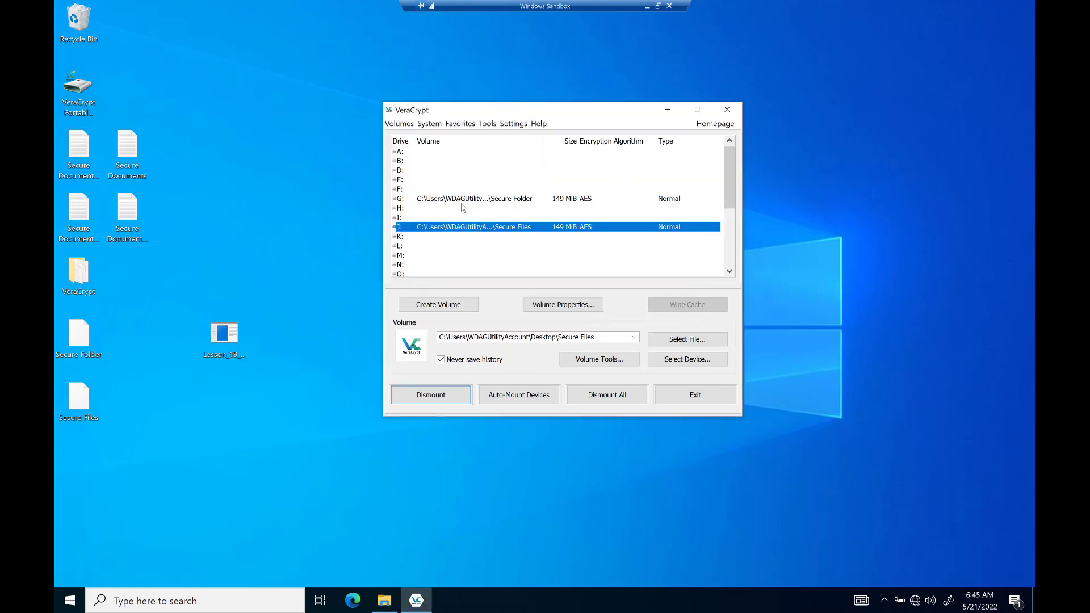
Copy Secure Documents and Secure Documents - Copy (3) into drive J:, then close Explorer.
double_click(465, 228)
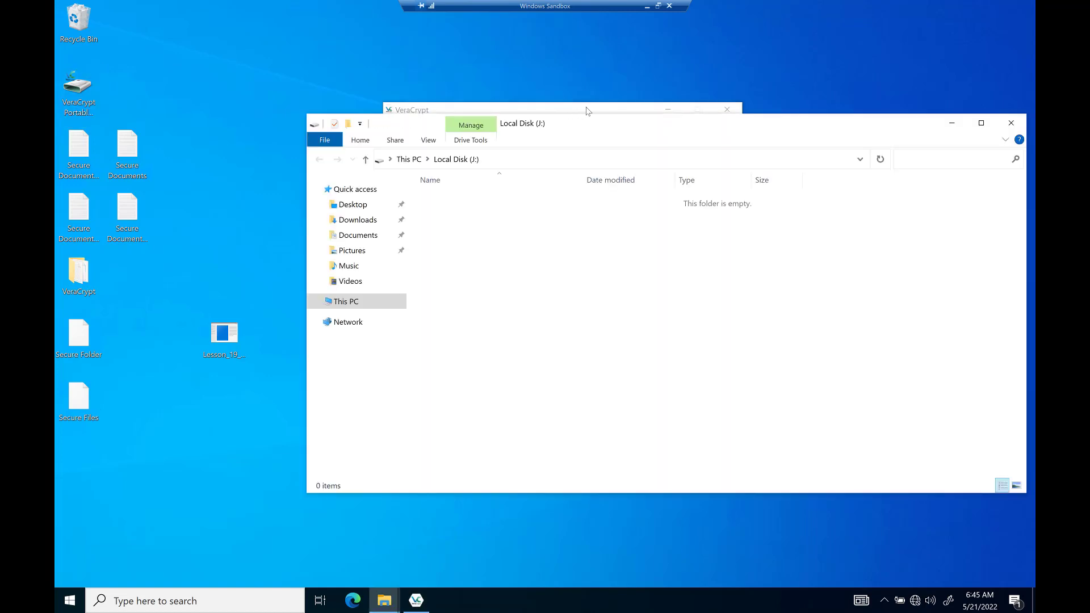
drag(589, 129, 550, 147)
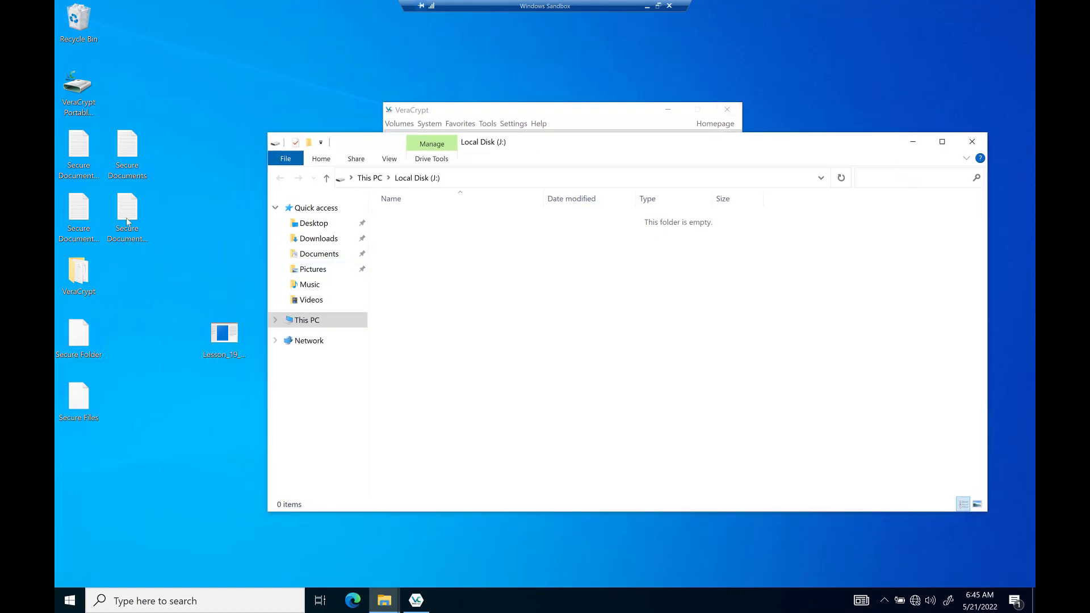
drag(164, 248, 625, 362)
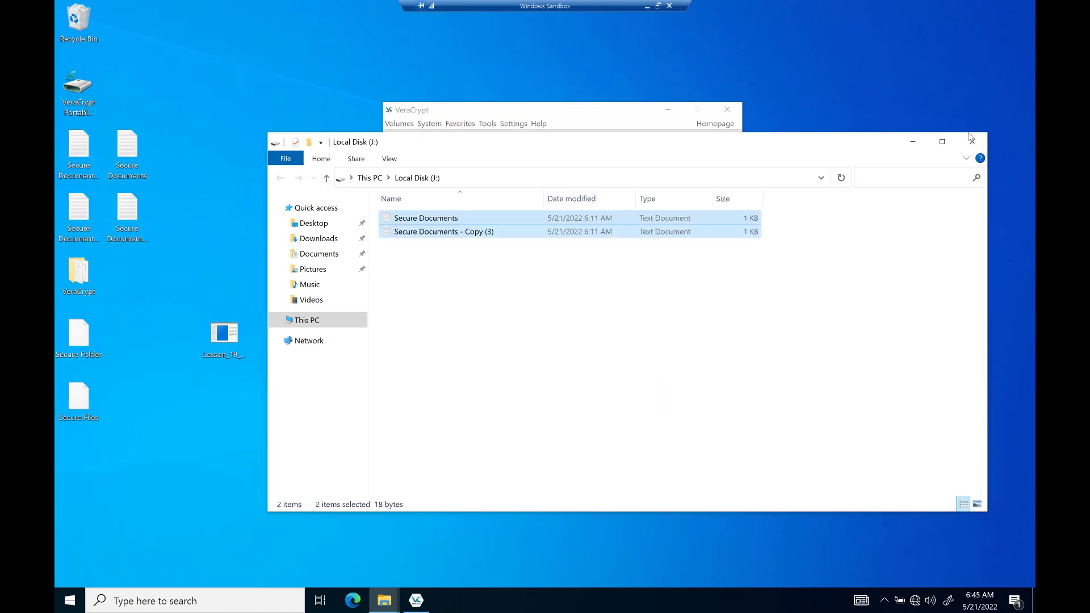
click(973, 141)
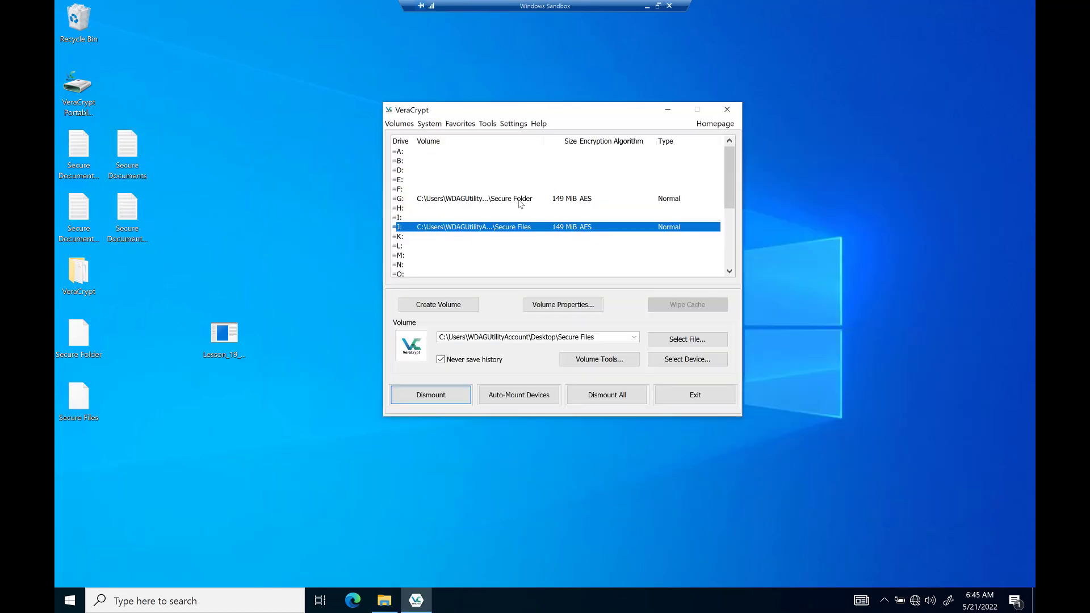
Dismount Secure Files from J: and start mounting it on J: again.
right_click(487, 227)
click(508, 230)
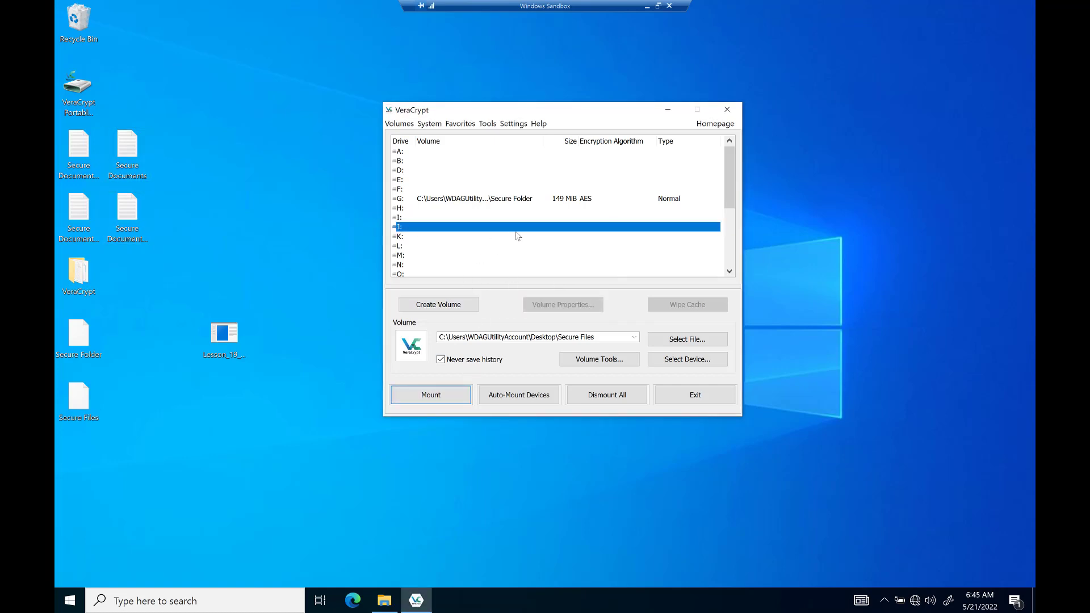
right_click(478, 232)
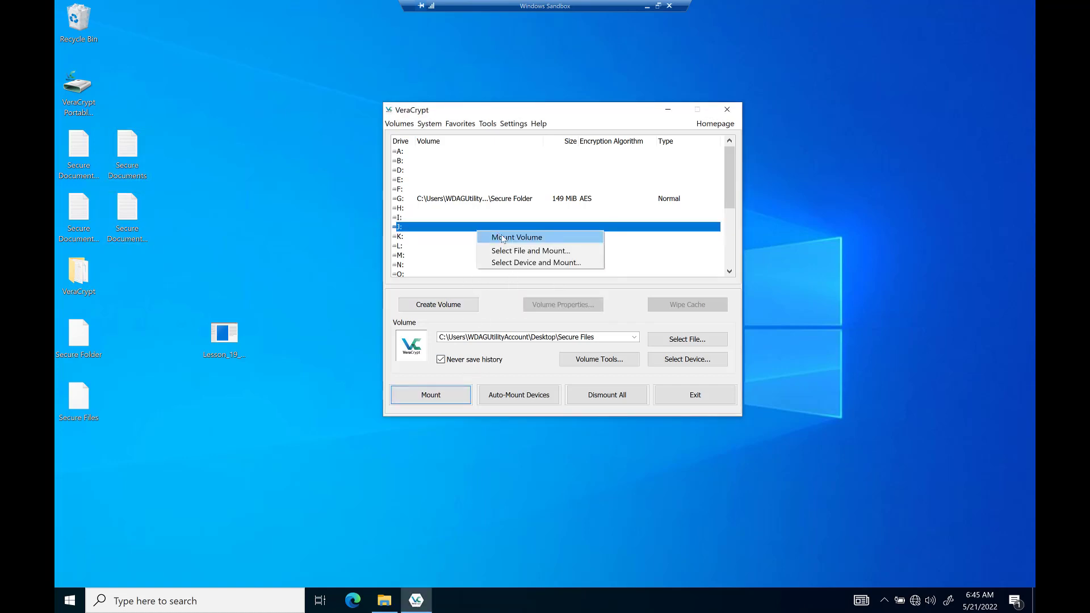
click(503, 240)
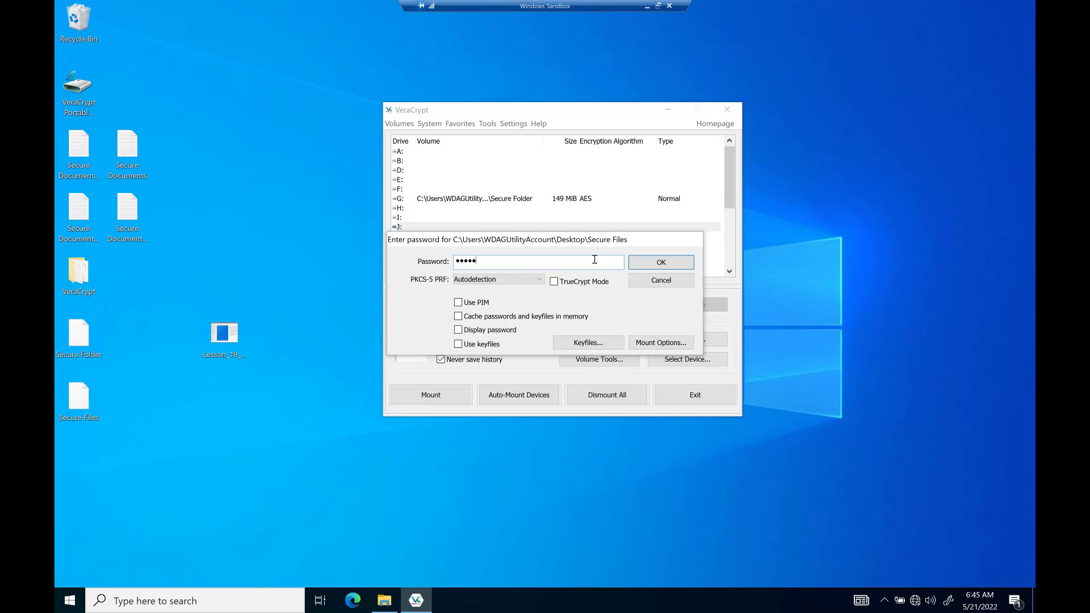
Enable PIM and submit the password, retrying after the incorrect-password failure.
click(459, 302)
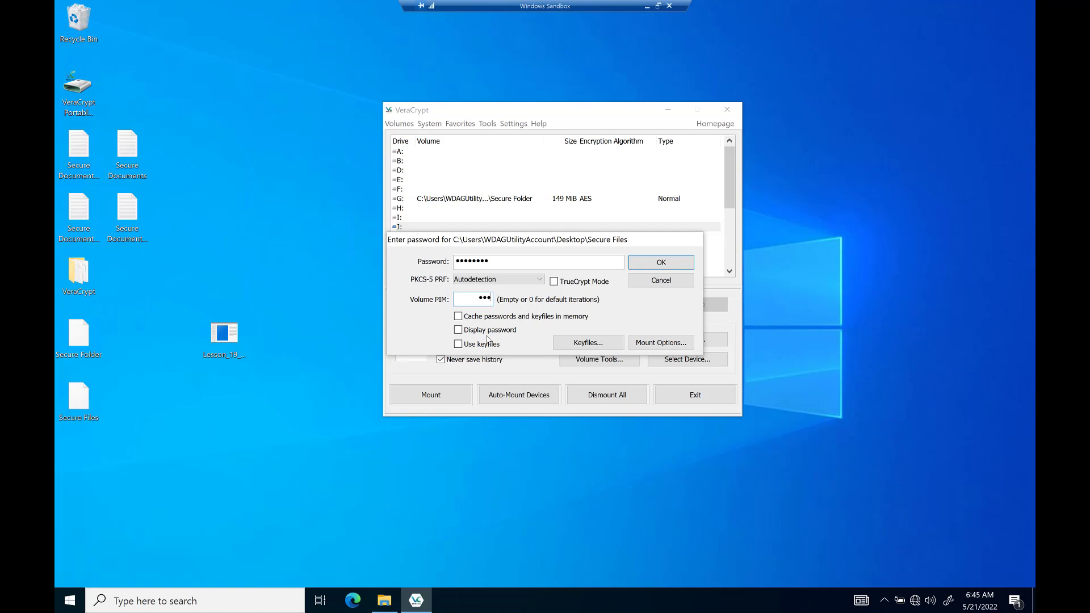
click(654, 263)
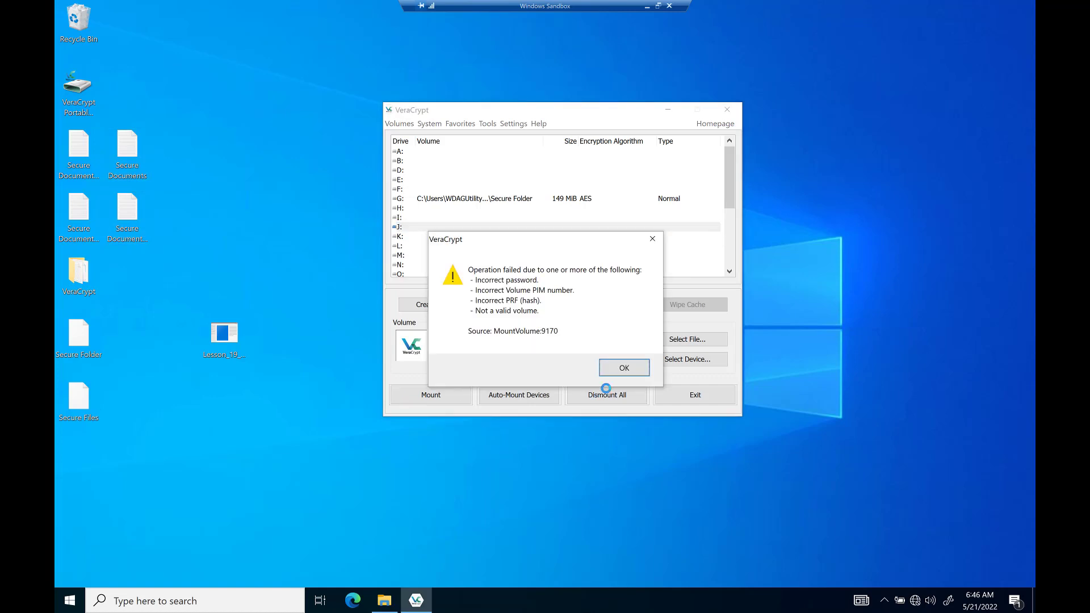
click(625, 373)
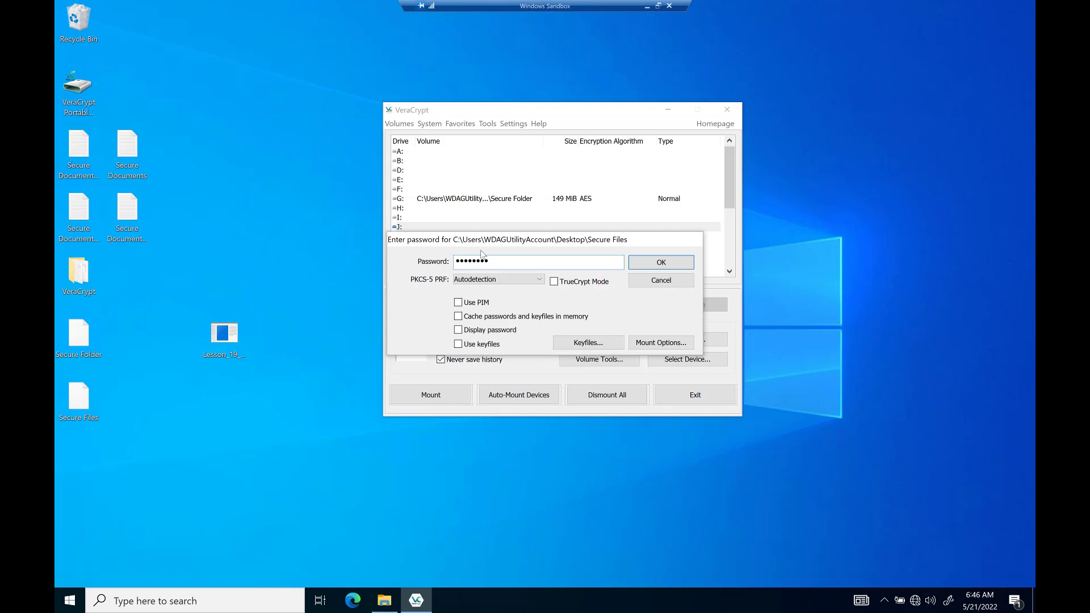
click(665, 263)
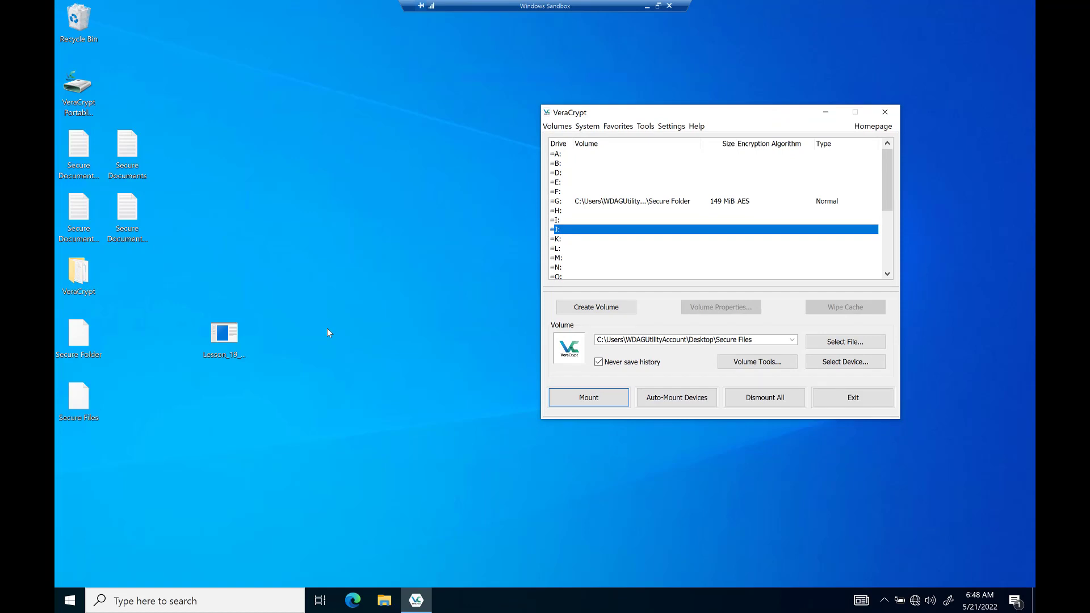
Launch Lesson_19_TextFileCreator and request 100 files with base name randomText.
drag(719, 119, 754, 105)
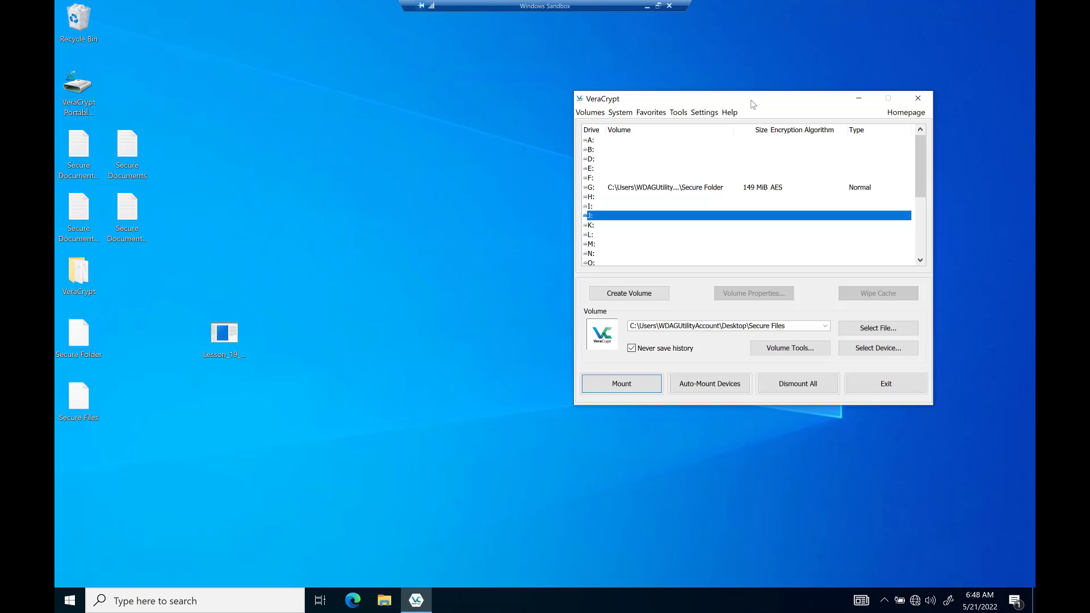
drag(793, 94, 762, 94)
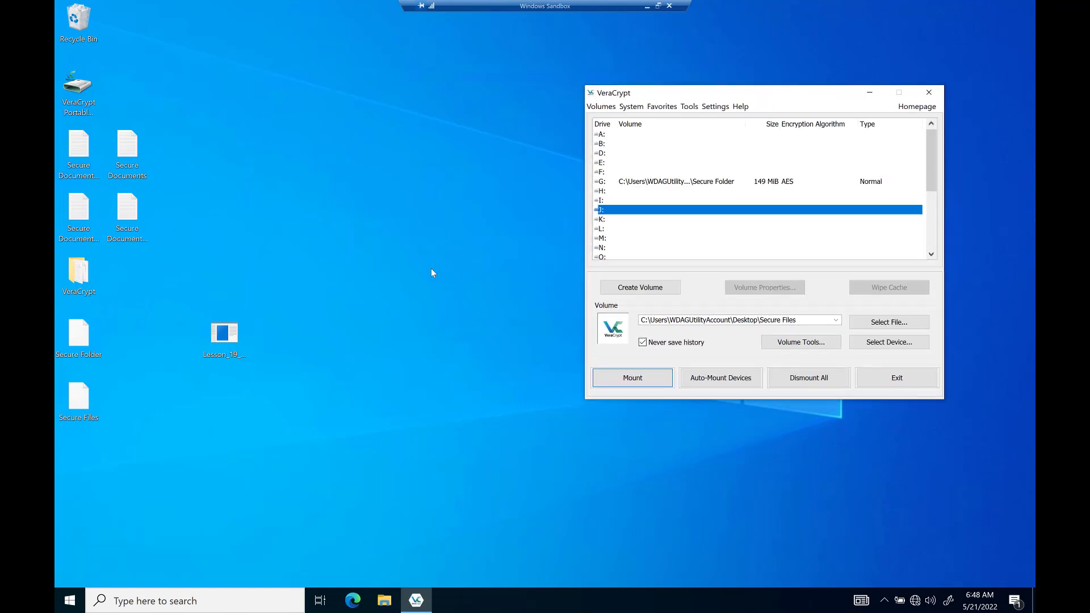
click(231, 334)
mouse_move(224, 332)
mouse_down()
mouse_move(207, 329)
mouse_move(225, 336)
mouse_up()
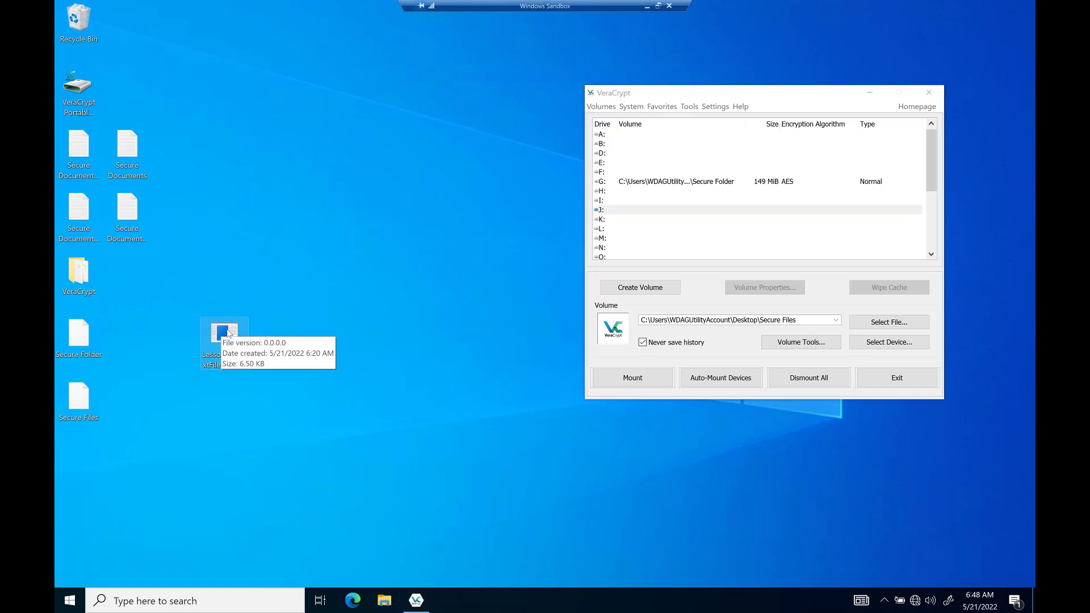
double_click(229, 332)
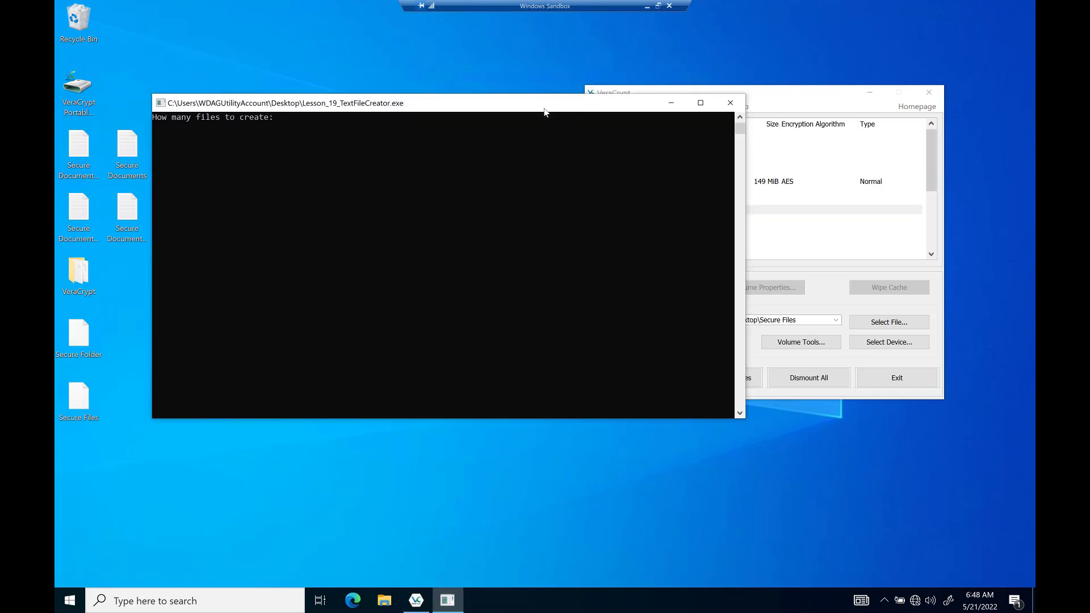
drag(543, 111, 668, 132)
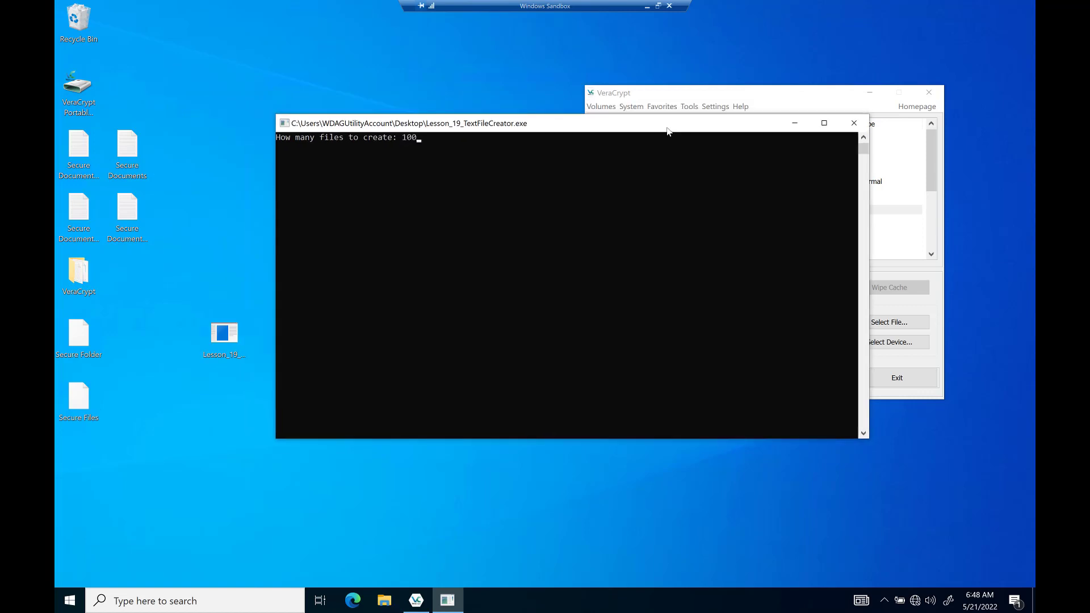
key(Return)
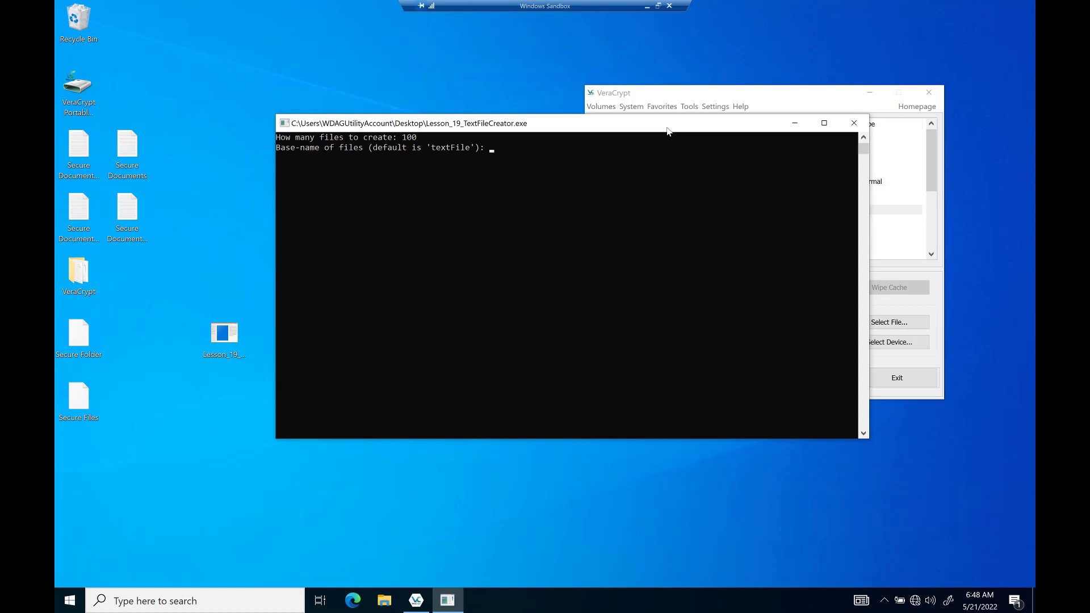
text(randomText)
key(Return)
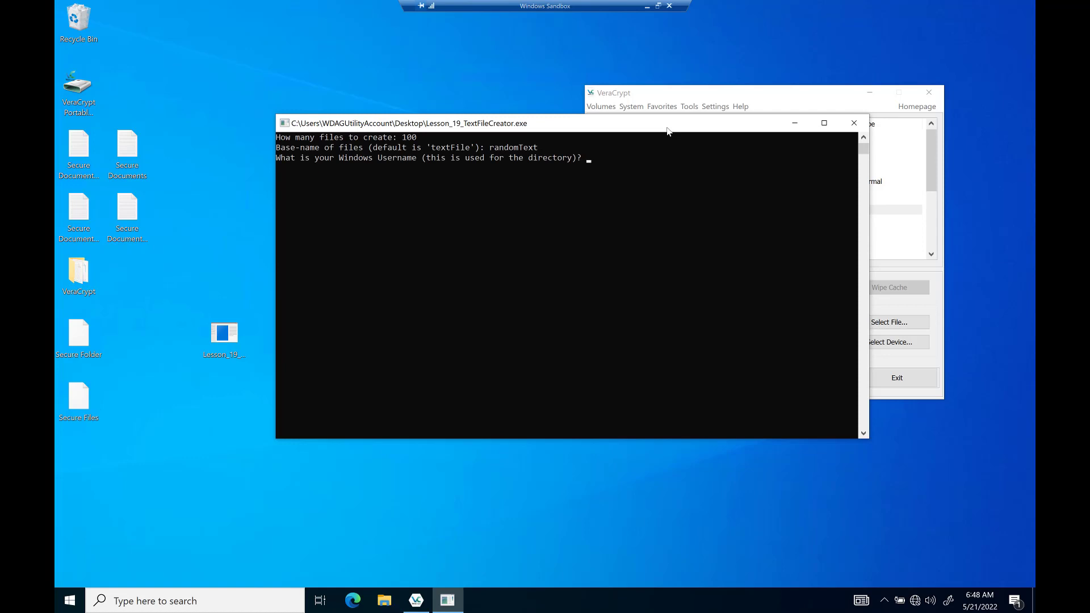
Enter the Windows account name, confirm with y, and open the generated files' folder.
click(69, 601)
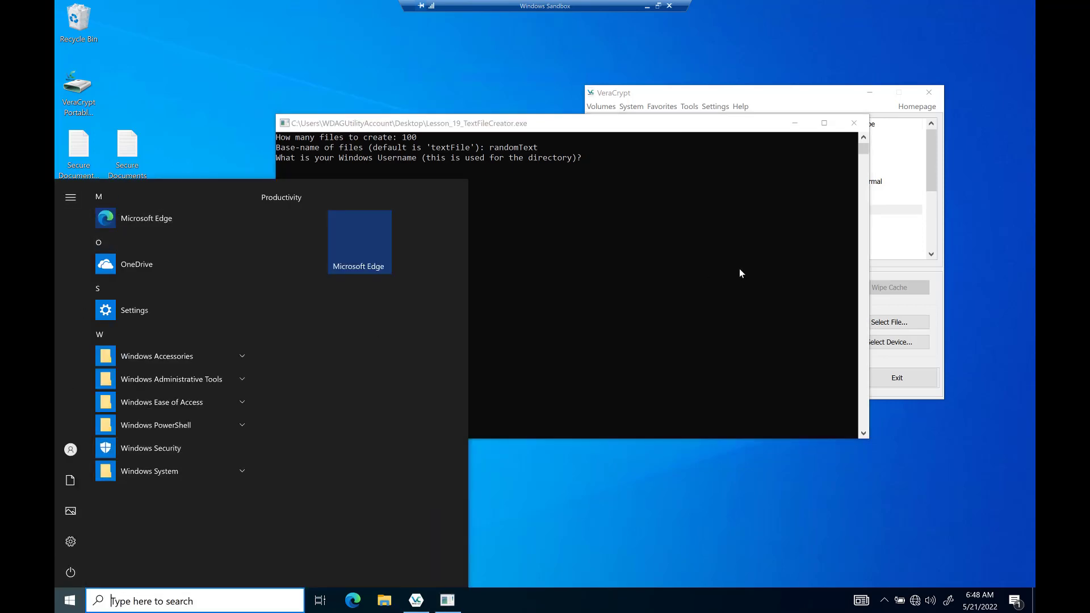
click(74, 451)
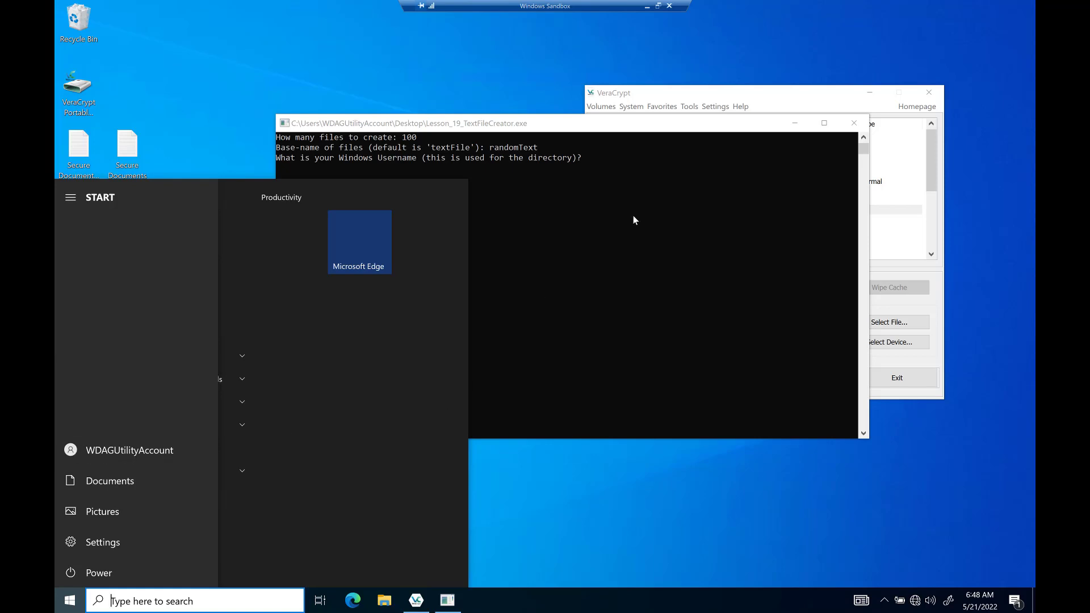
click(642, 122)
drag(638, 127, 640, 153)
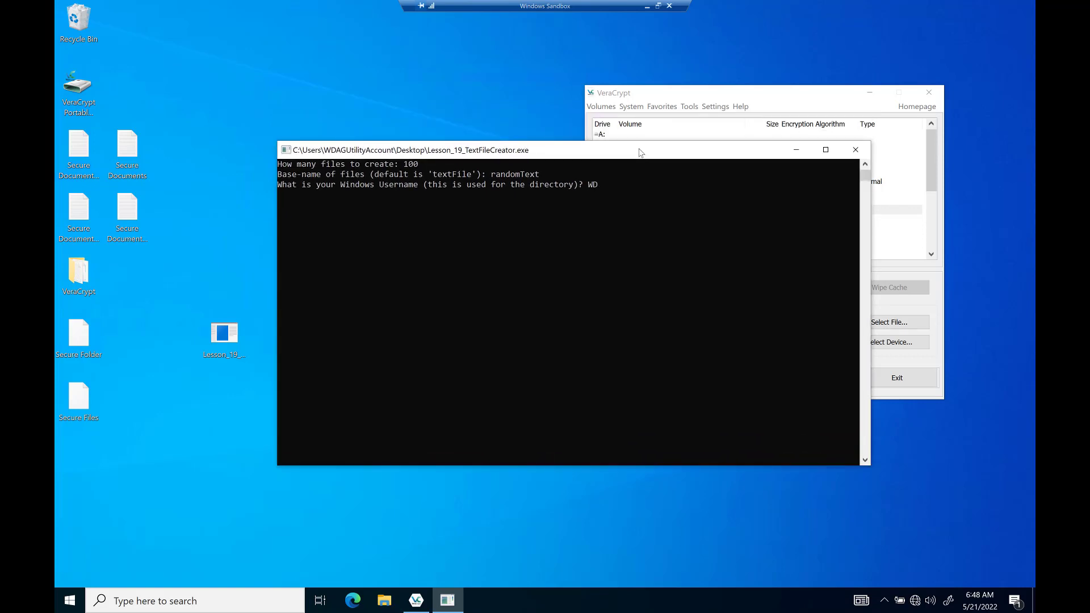
text(WDAGUtilityAccount)
key(Return)
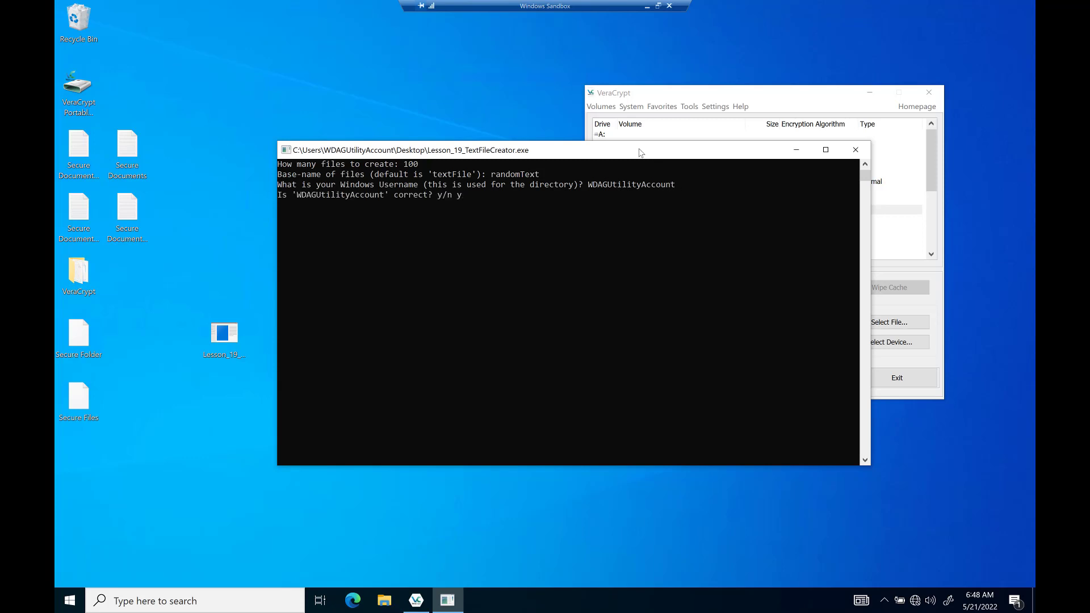
text(y)
key(Return)
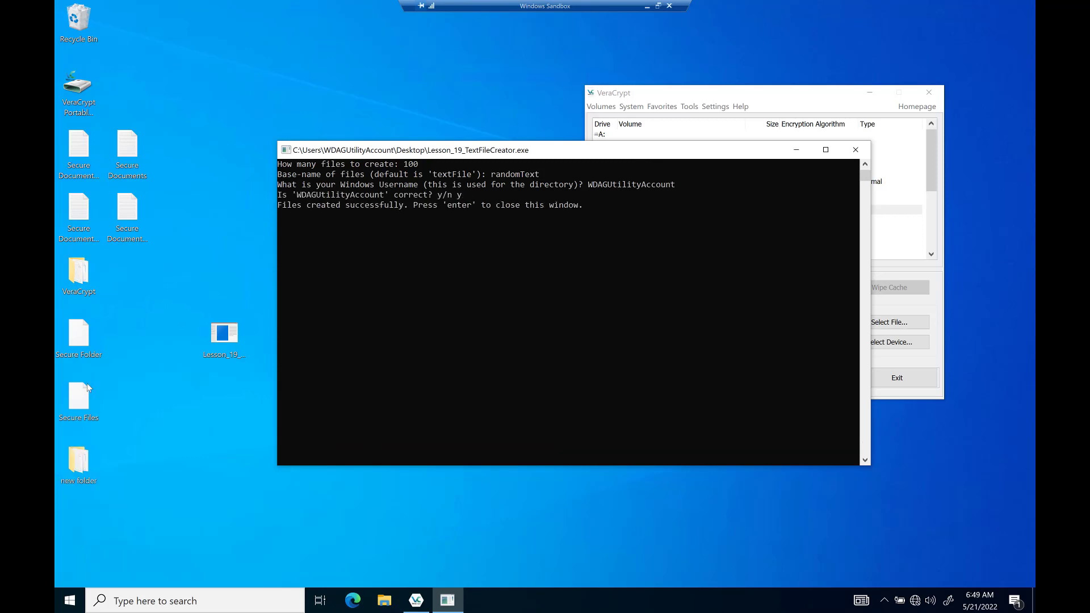
double_click(79, 461)
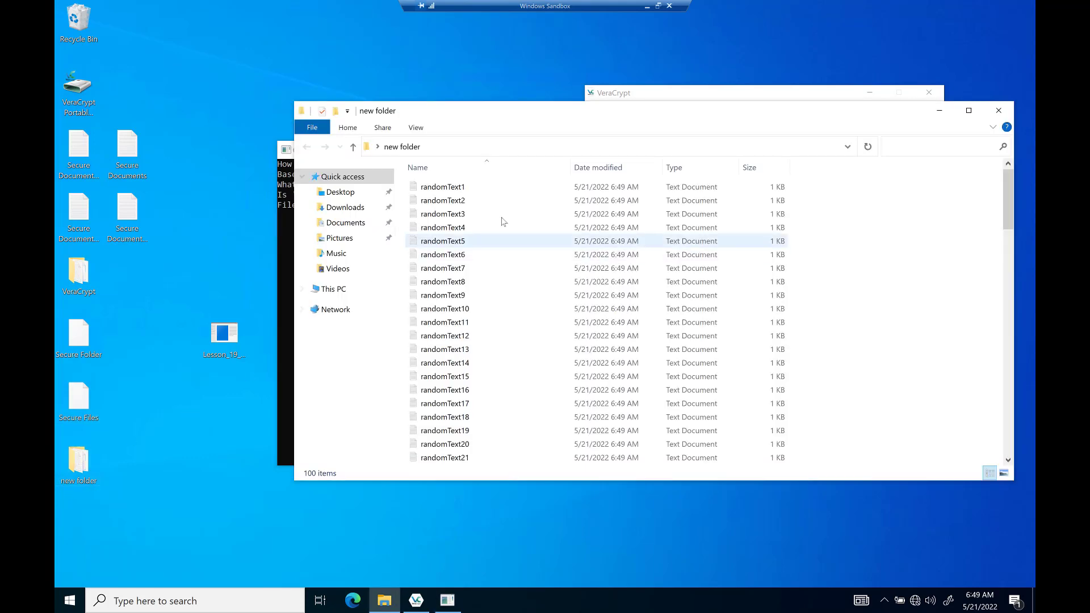
scroll(492, 309, down, 20)
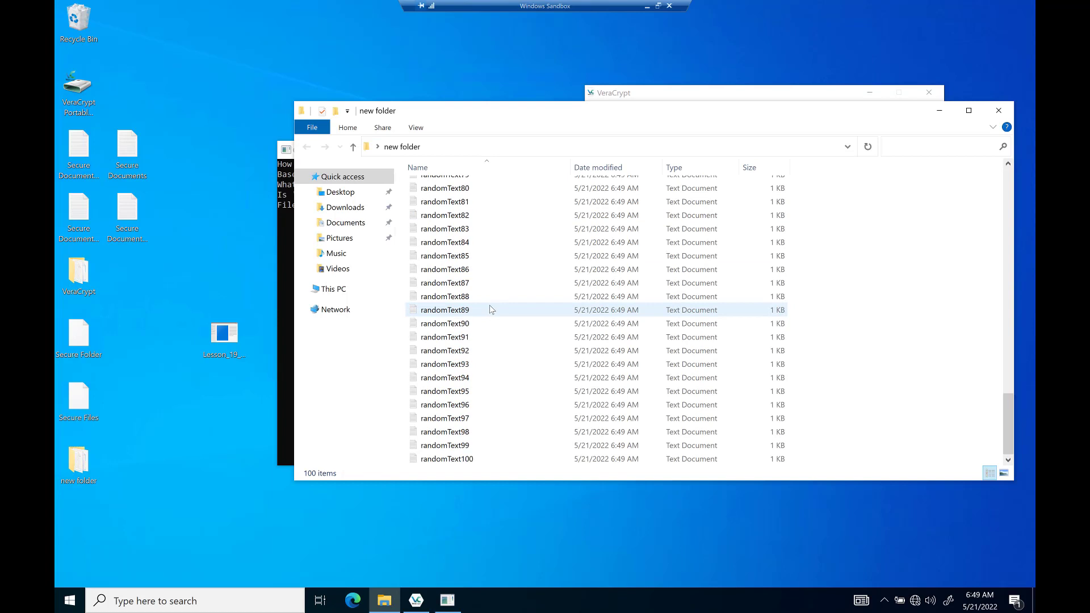
scroll(490, 310, up, 20)
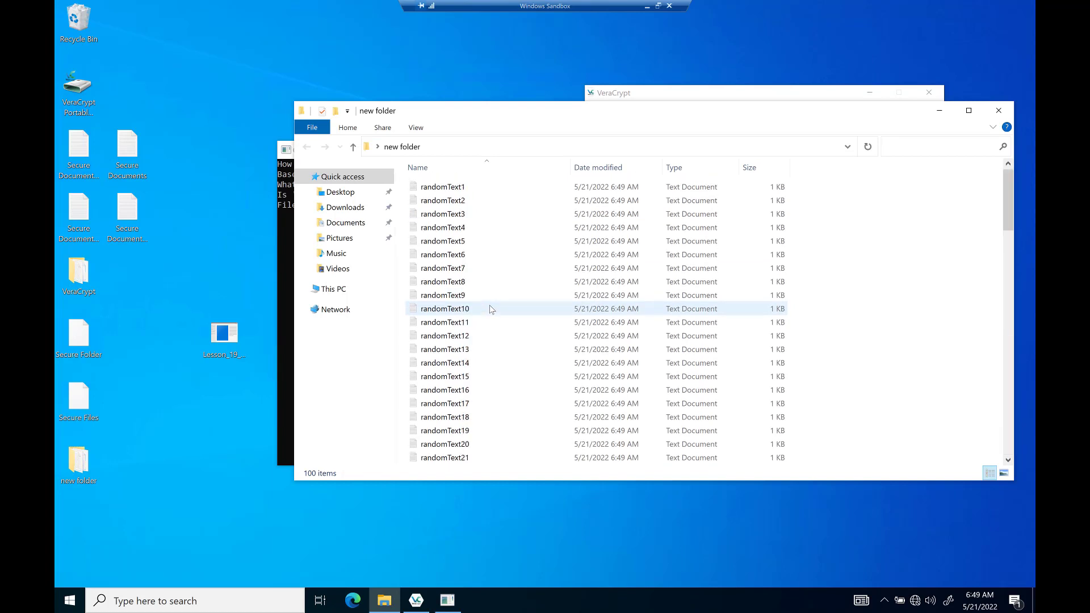
click(449, 309)
double_click(449, 310)
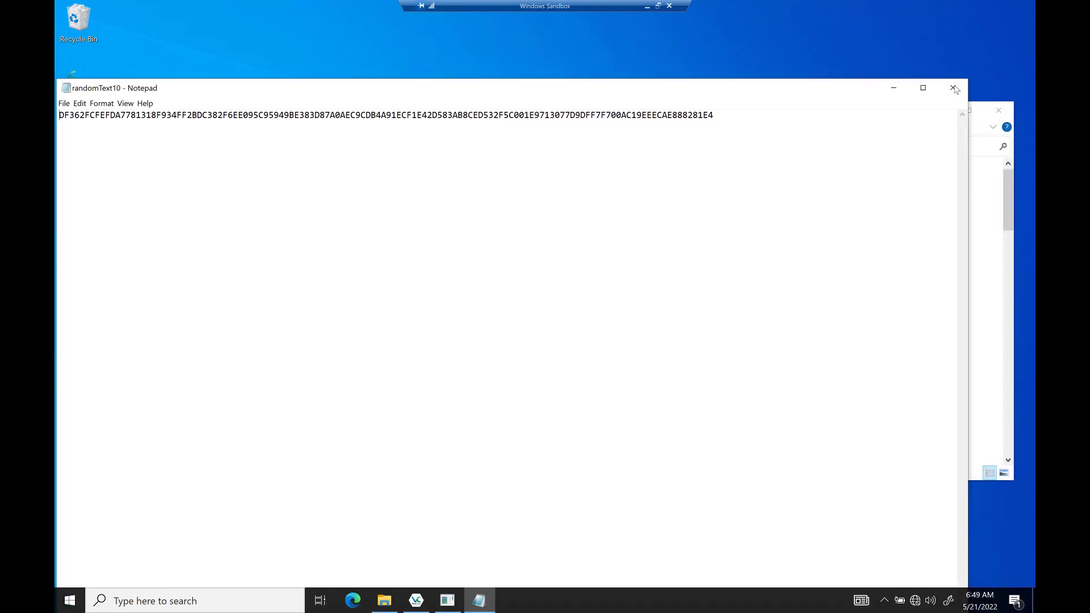
click(954, 88)
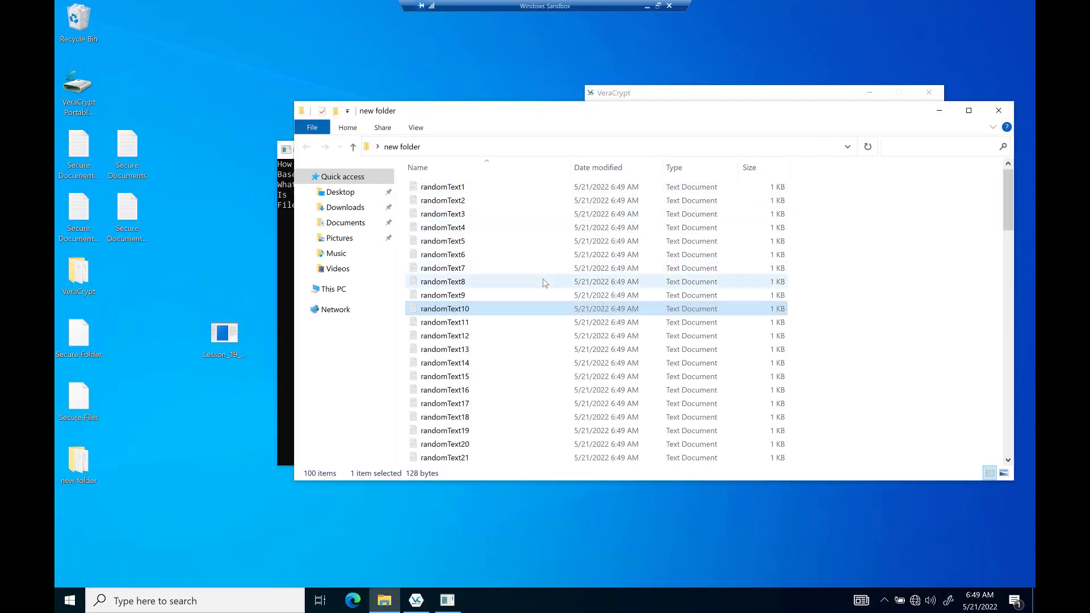
click(999, 110)
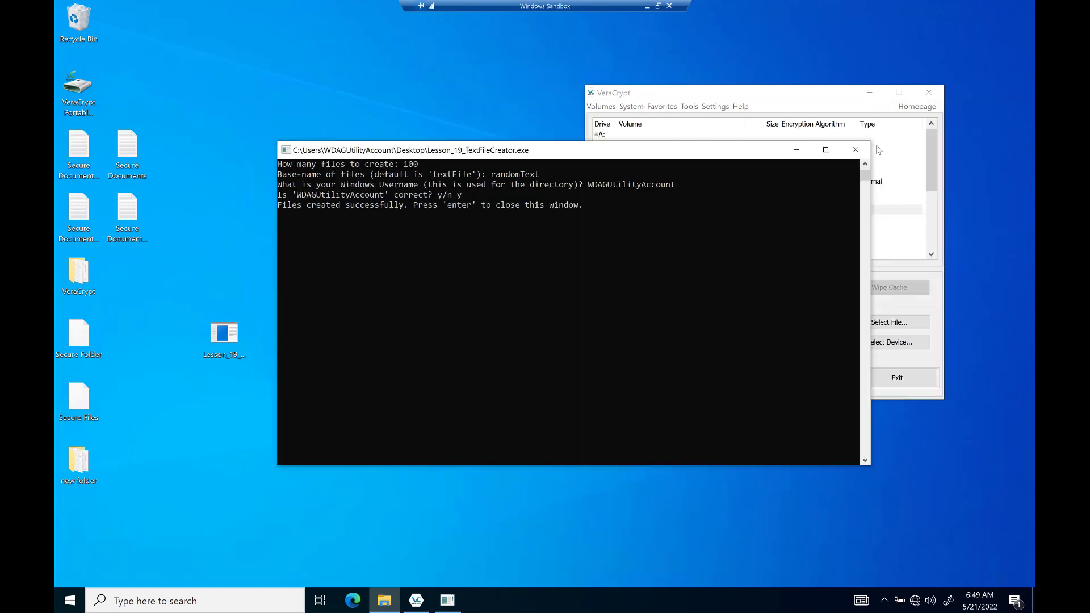
Bring VeraCrypt to the front, cancelling the Select File and Mount picker for J:.
click(742, 98)
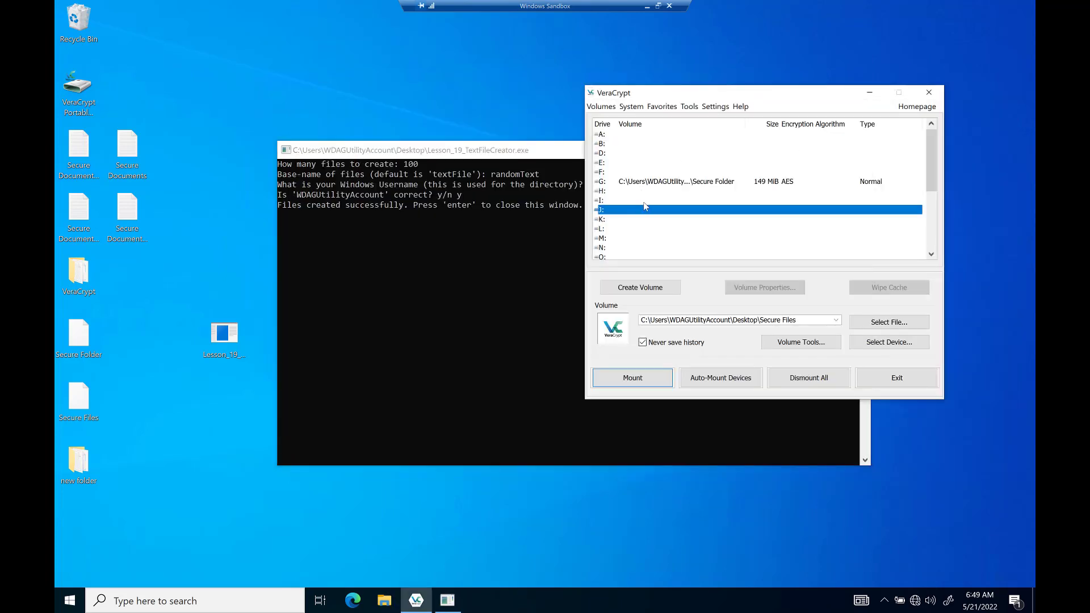
right_click(645, 207)
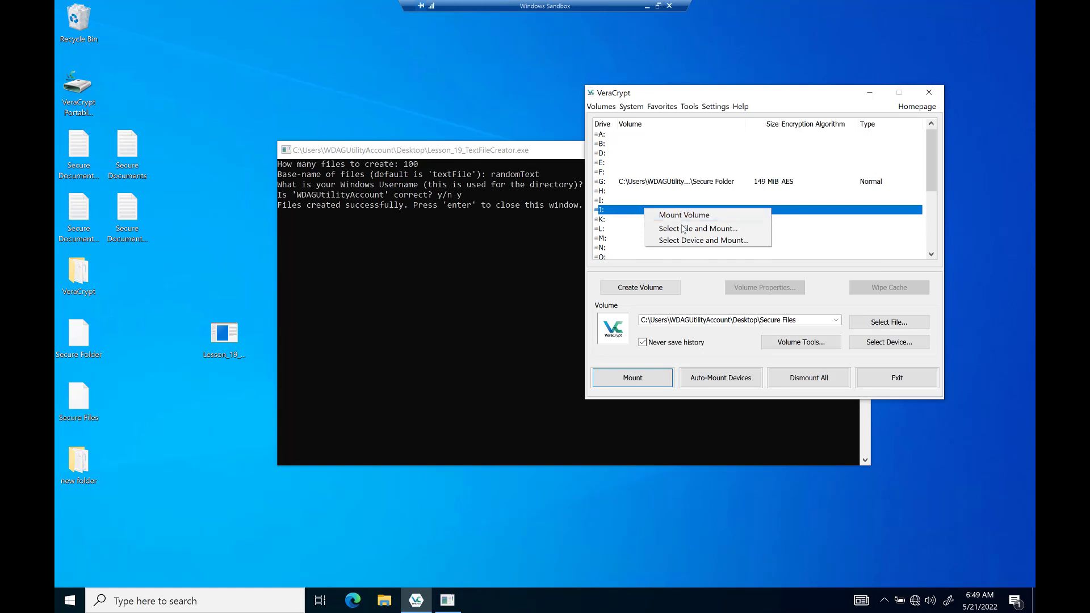
click(683, 229)
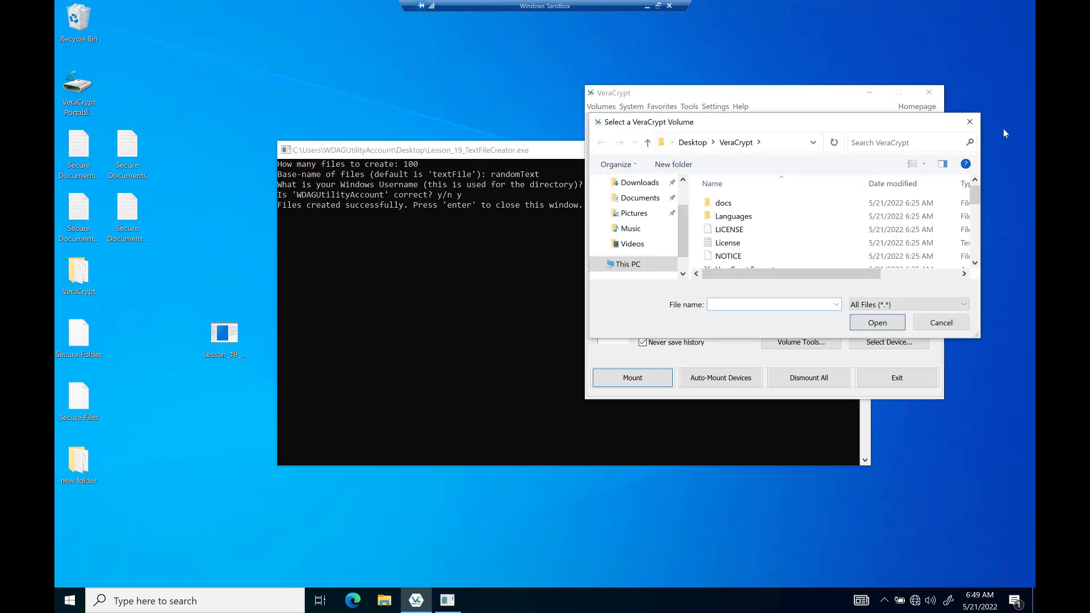
click(970, 122)
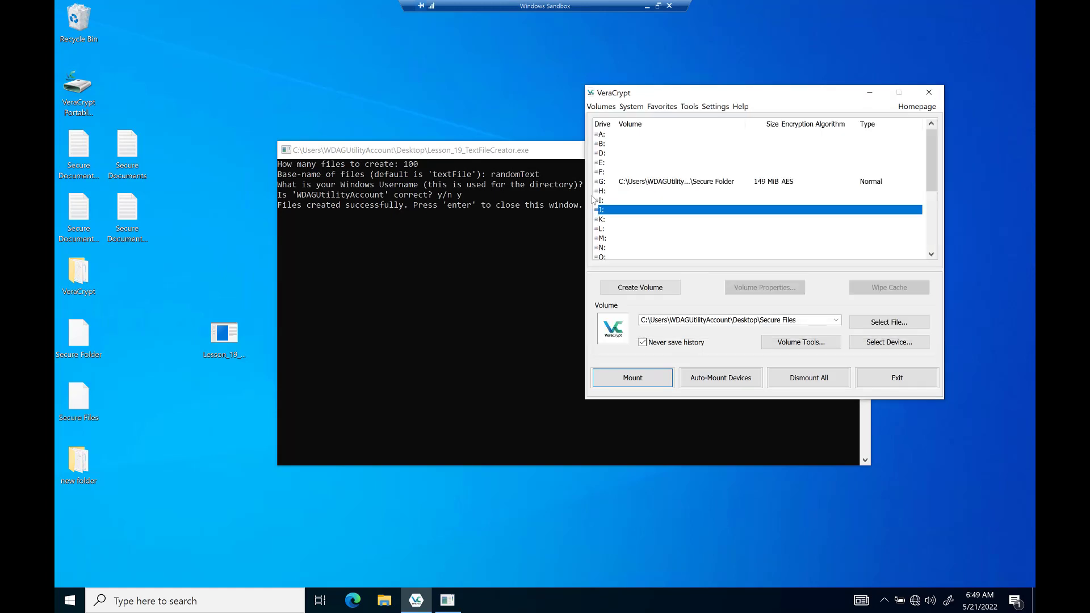
right_click(634, 211)
click(608, 220)
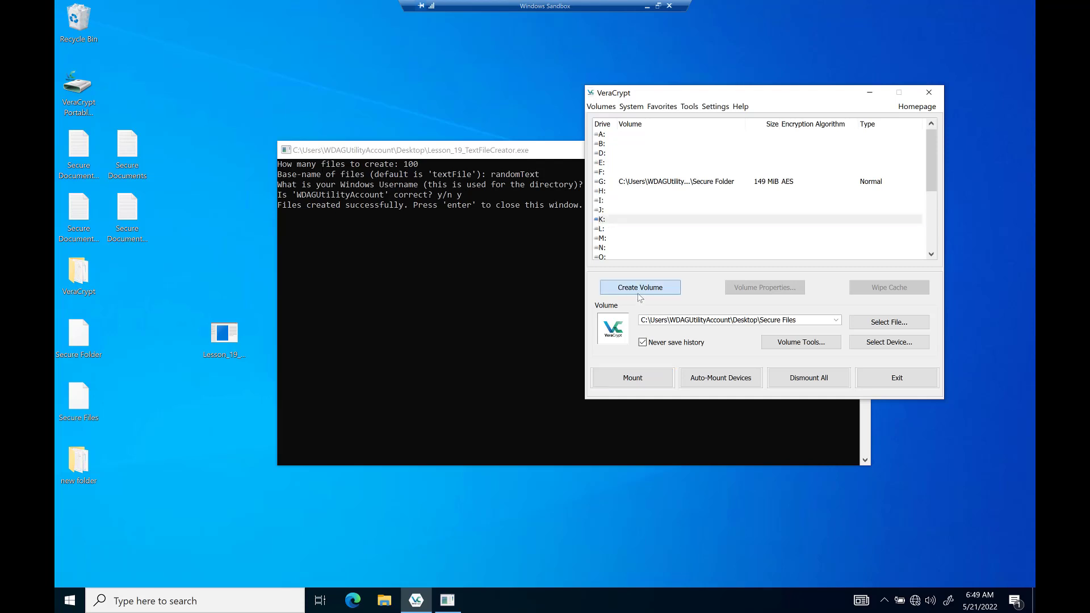
Start a new standard file container saved on the Desktop.
click(640, 288)
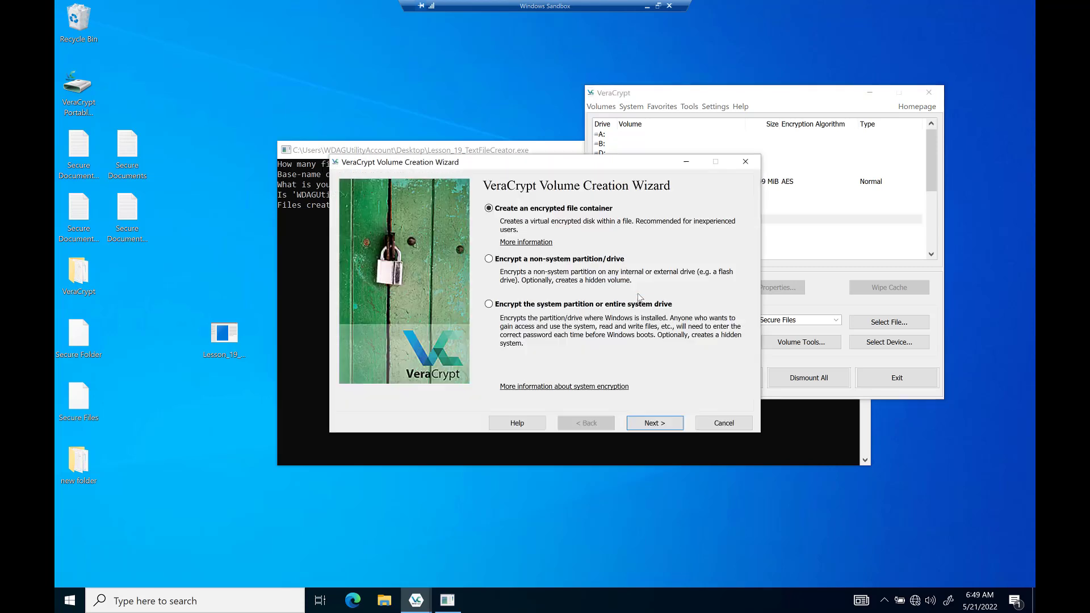
click(656, 429)
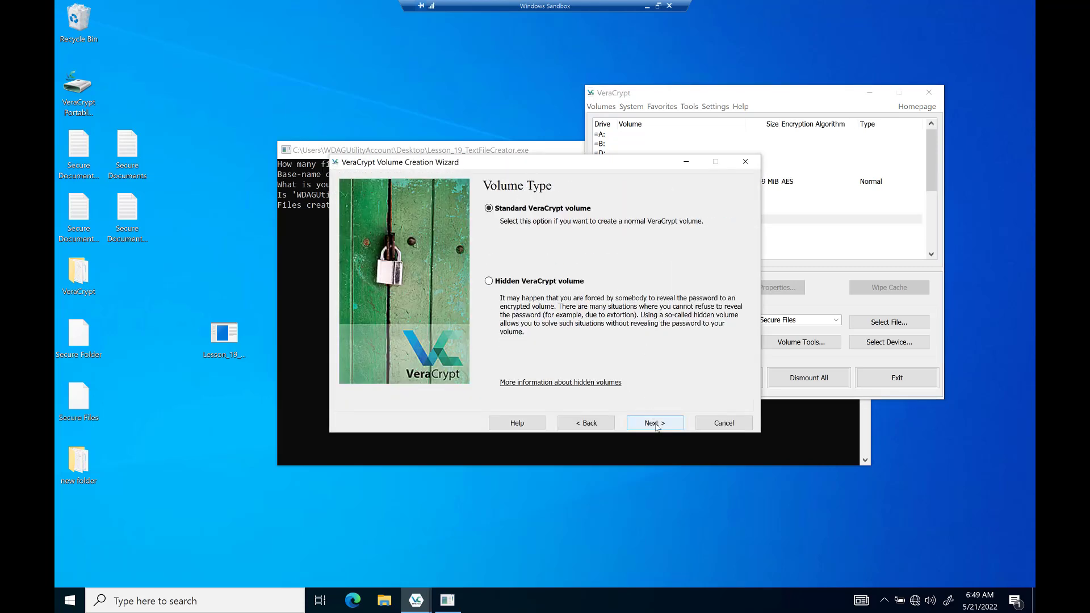
click(656, 425)
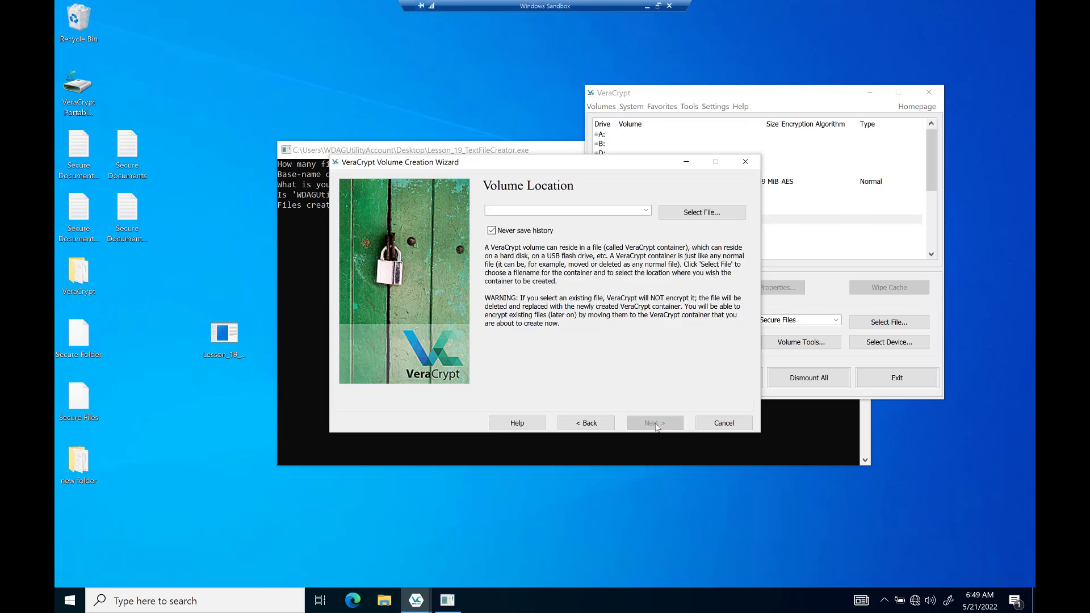
click(701, 216)
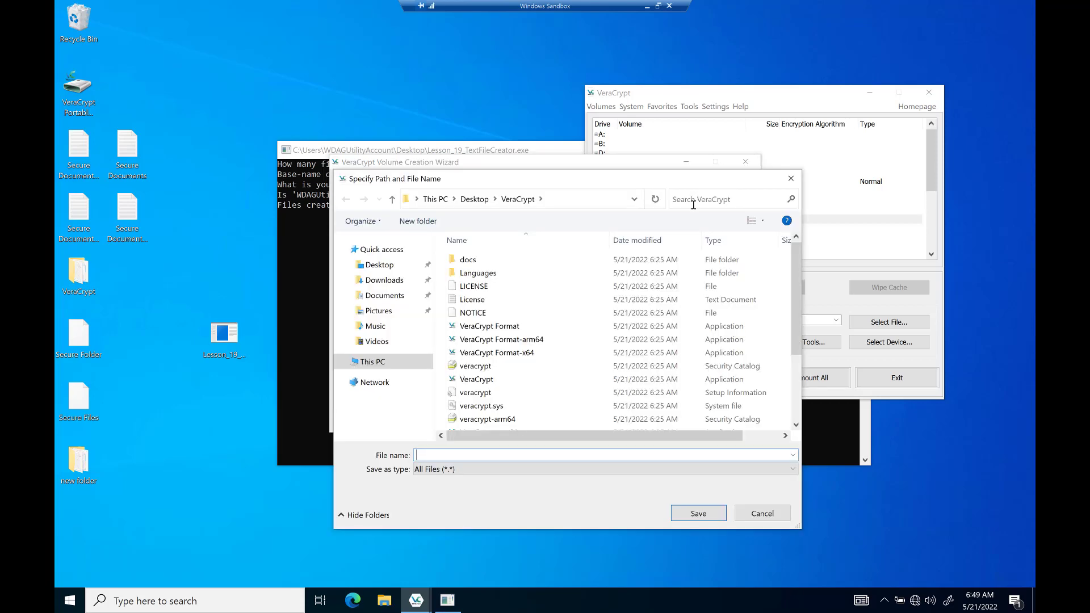
key(Escape)
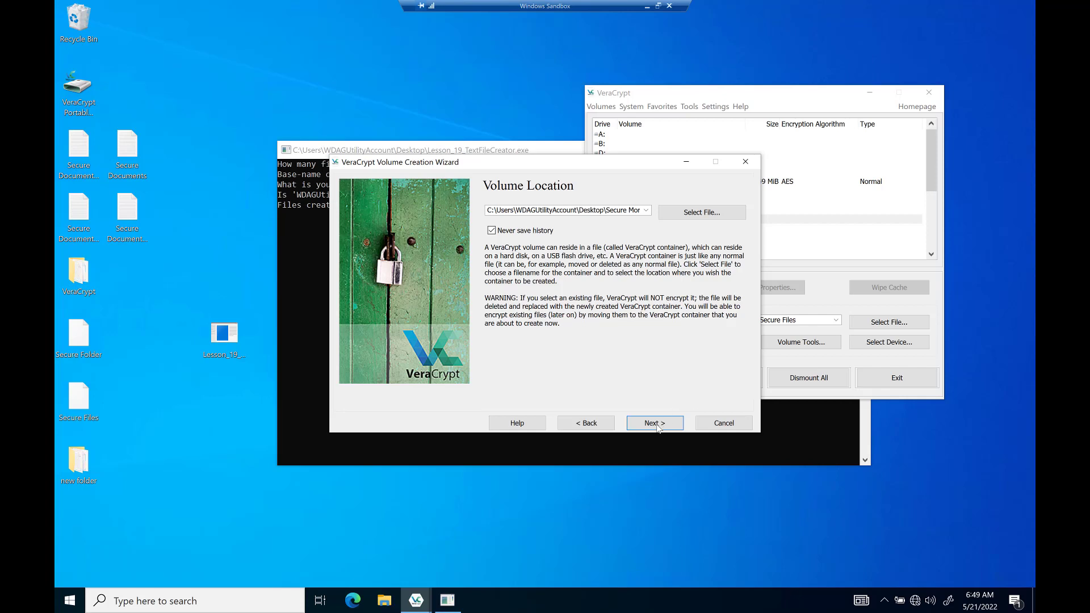
click(657, 425)
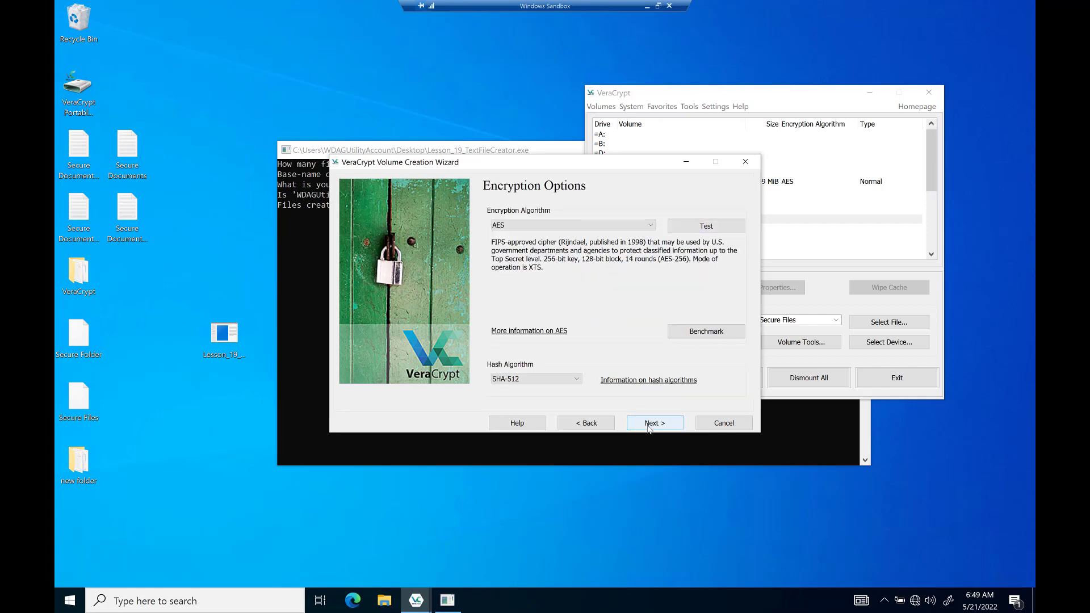
Keep AES with SHA-512 and set the container size to 150 MB.
click(649, 425)
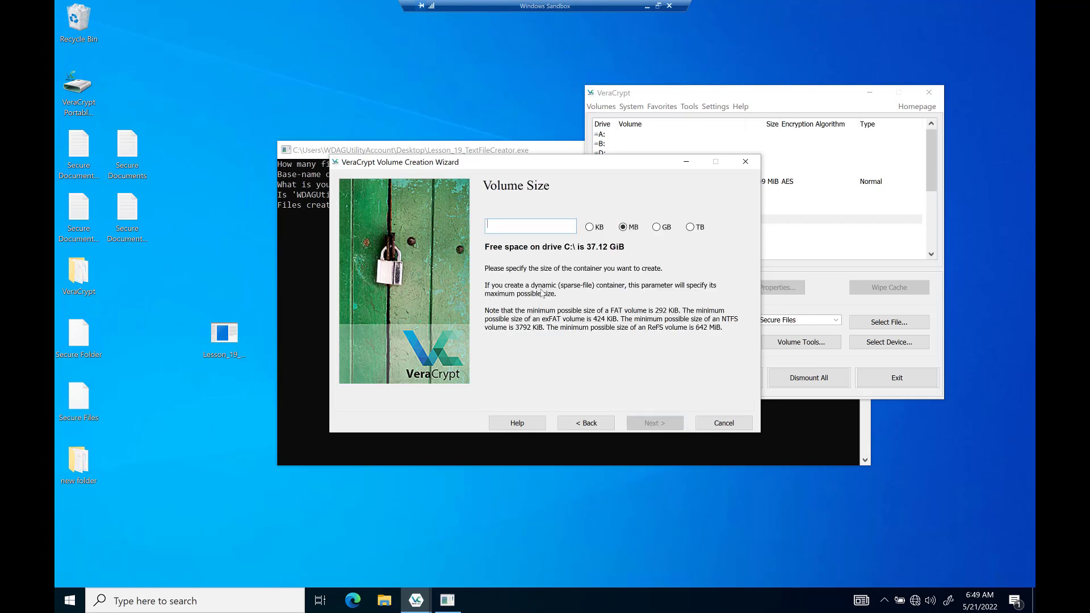
text(150)
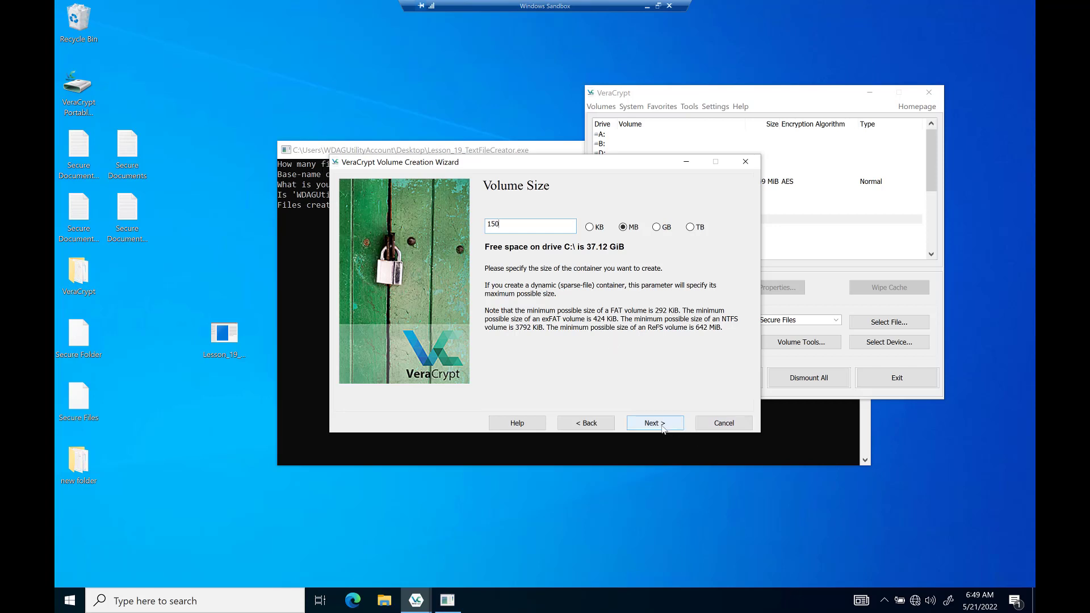
click(658, 425)
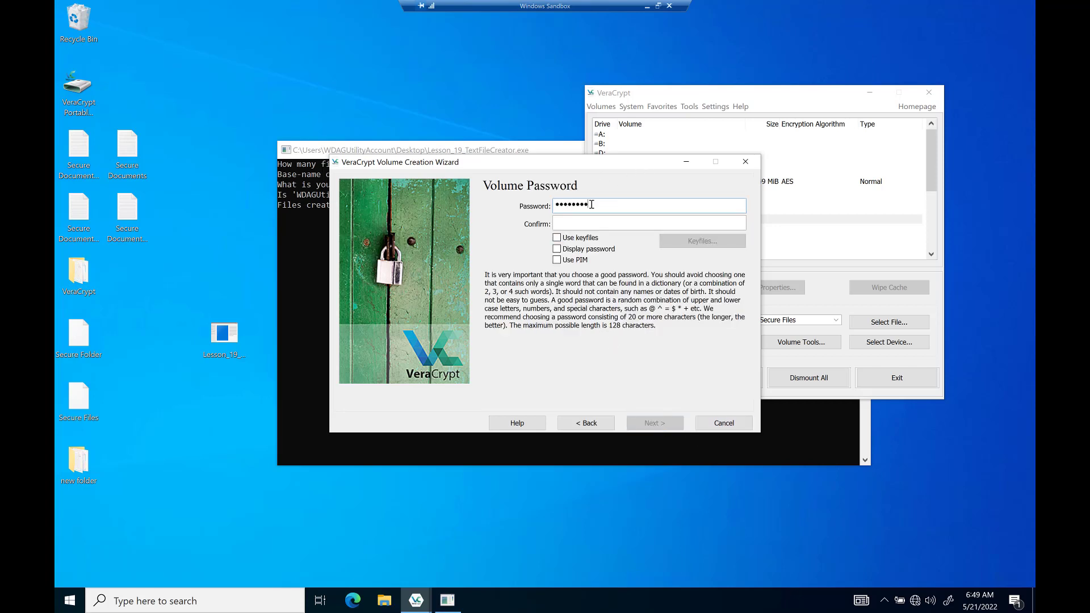
Confirm the volume password and enable keyfiles.
key(Tab)
text(password)
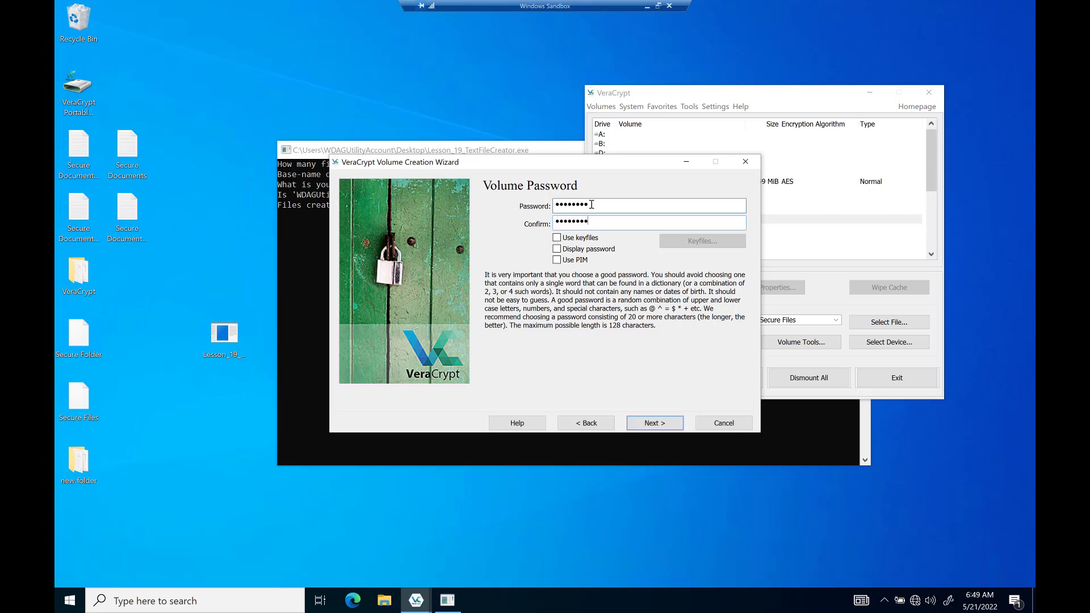
key(Tab)
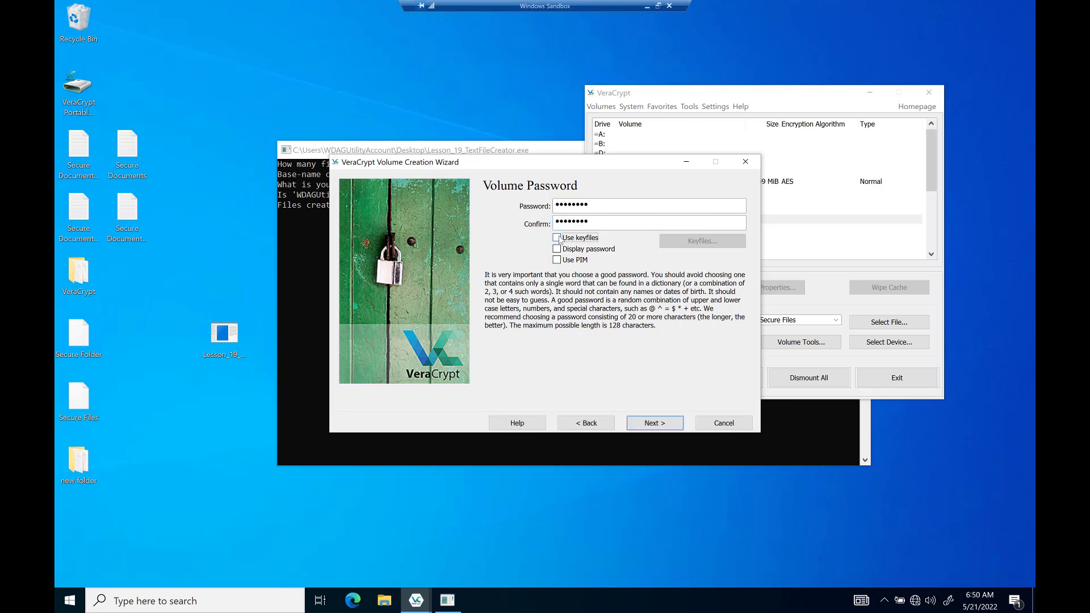
click(558, 238)
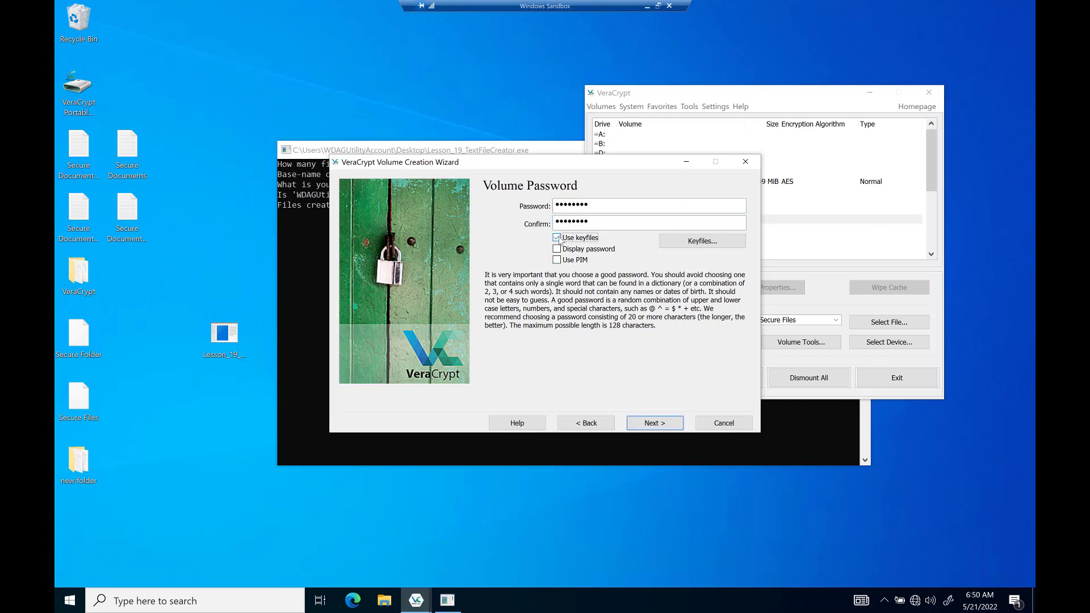
Add randomText91 from the Desktop's new folder to the keyfile list.
click(701, 243)
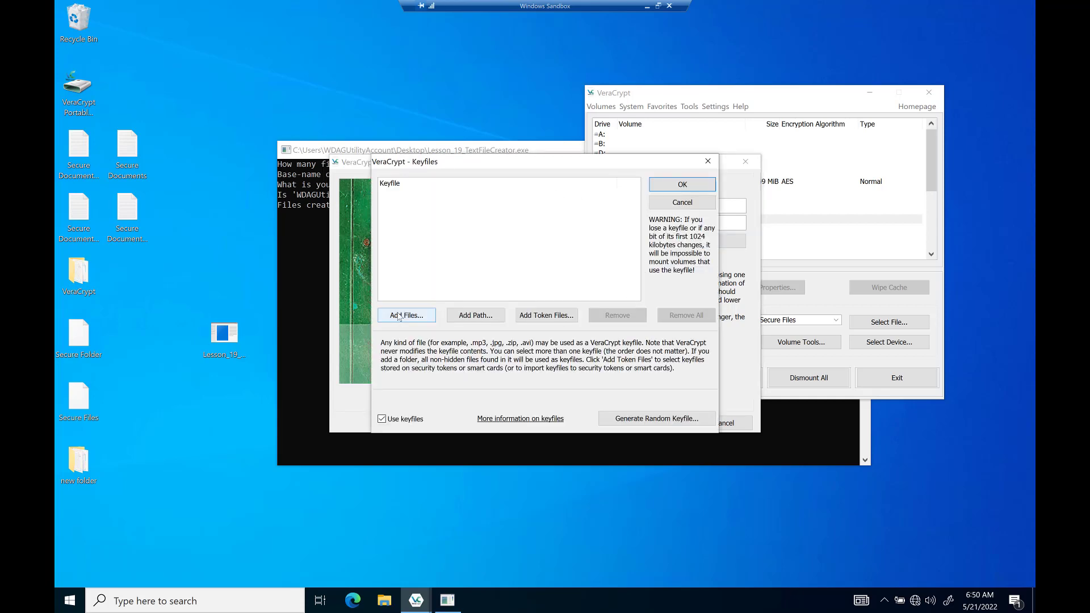
click(399, 317)
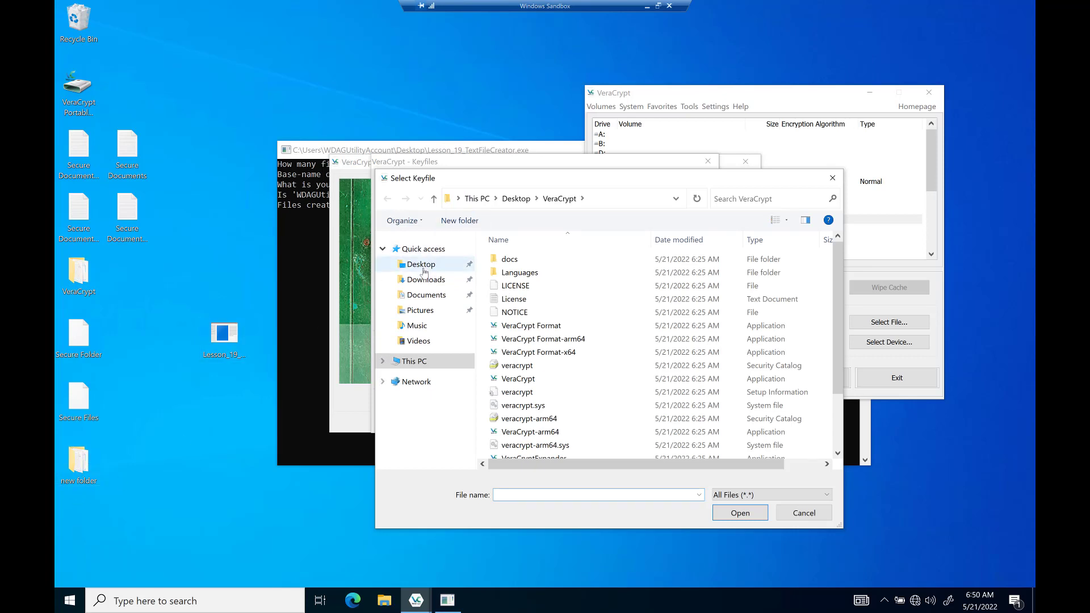
click(423, 272)
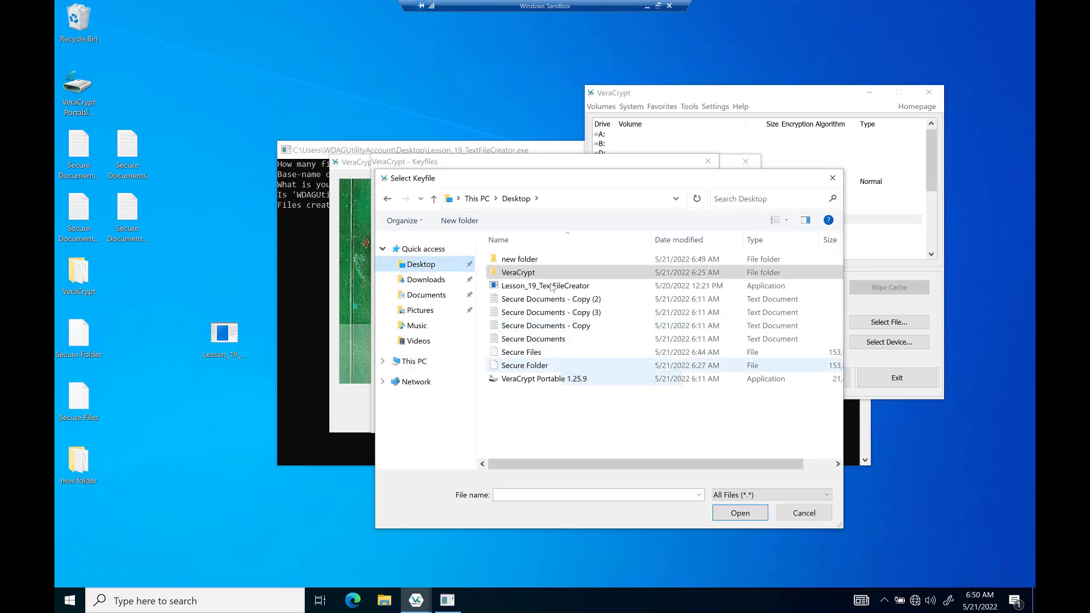
double_click(523, 261)
scroll(554, 381, down, 19)
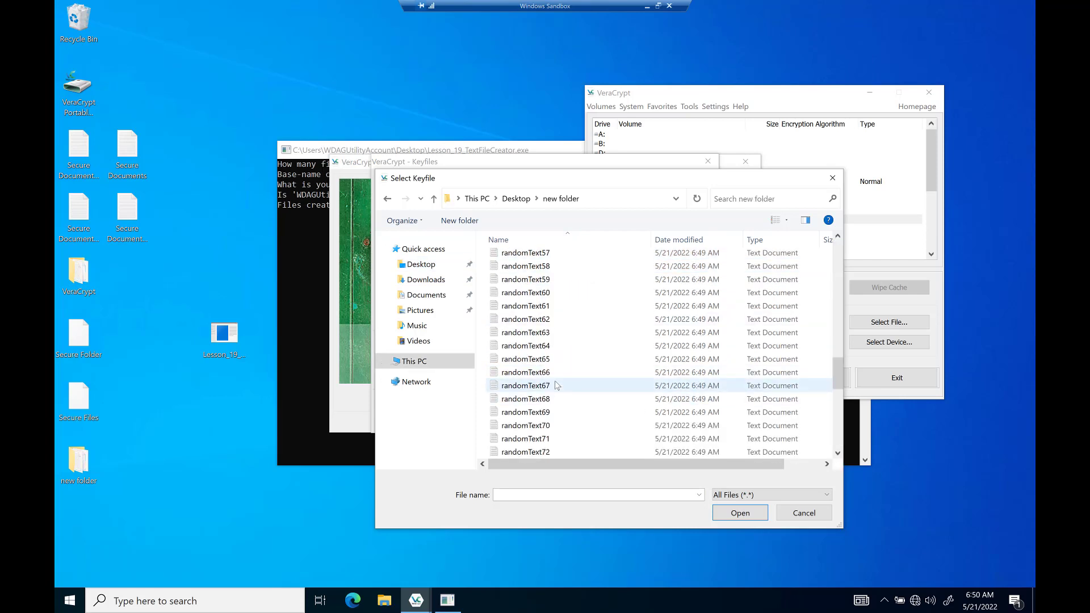
scroll(554, 382, down, 9)
scroll(554, 381, up, 14)
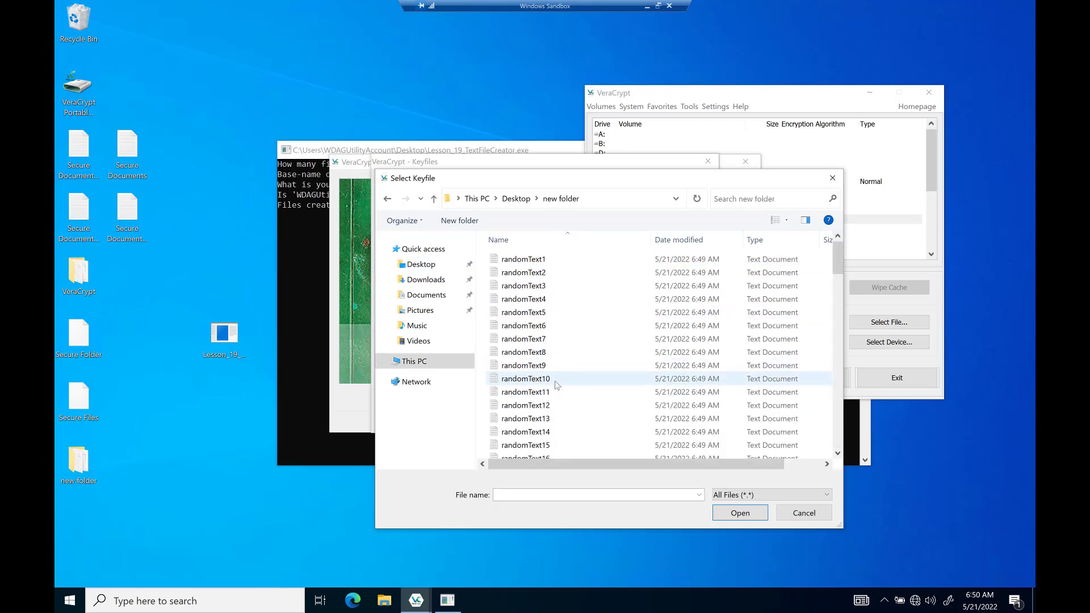
scroll(554, 380, down, 14)
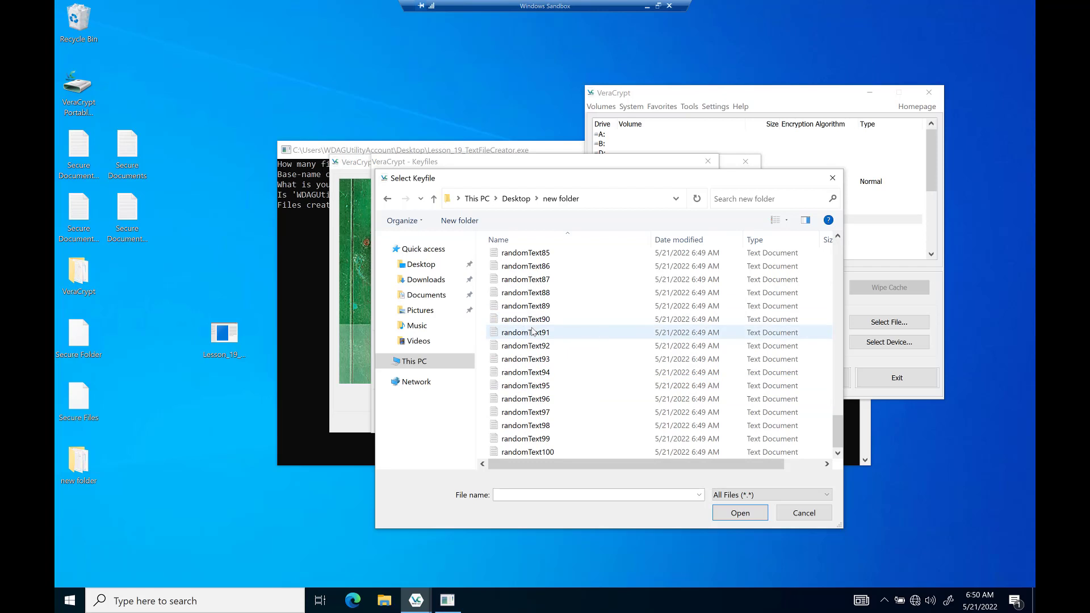
click(536, 335)
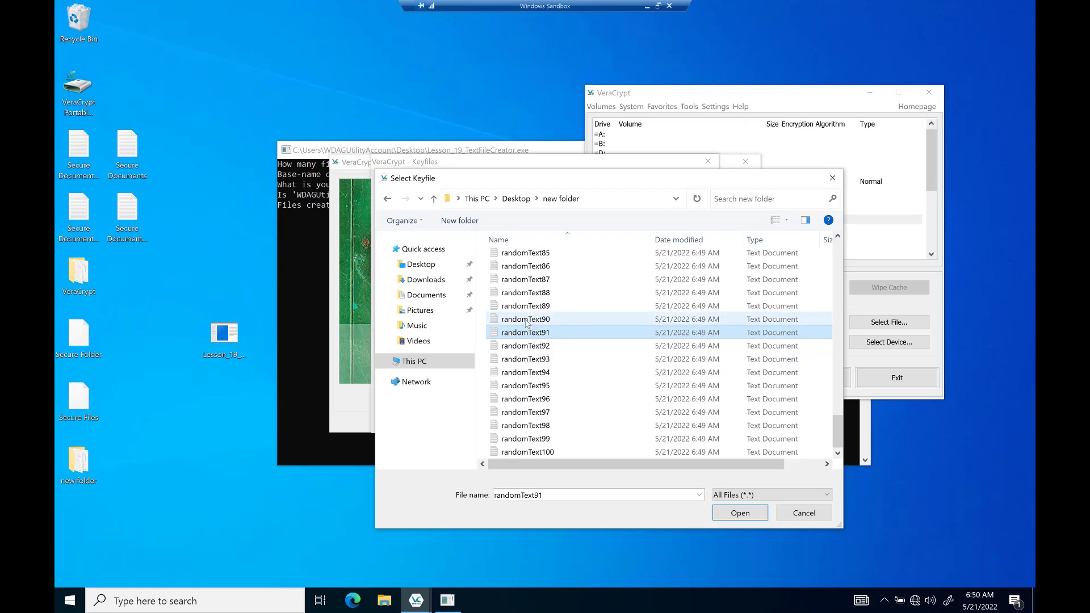
click(738, 513)
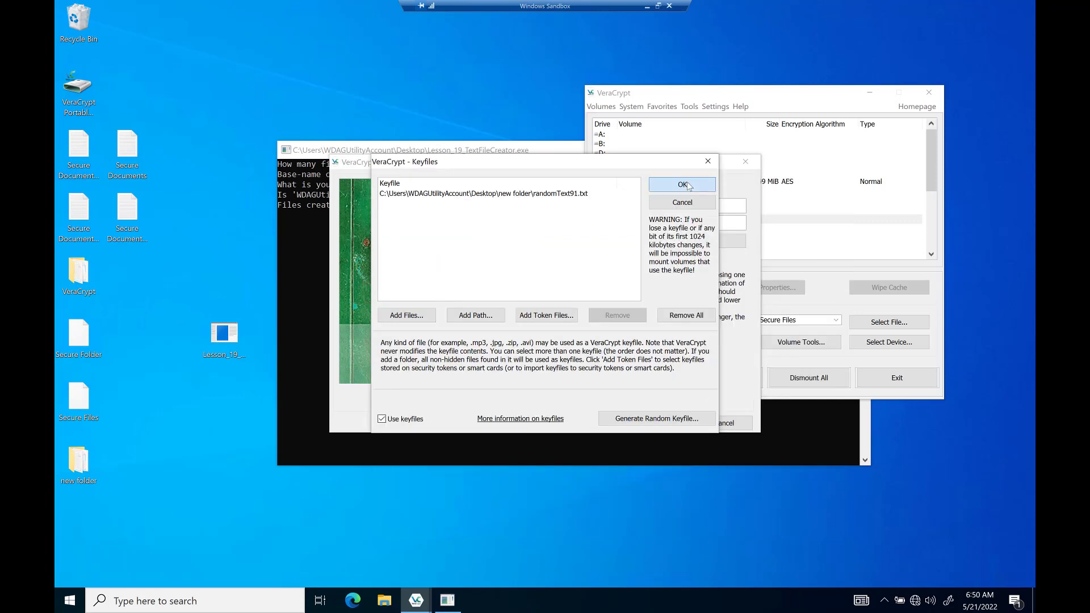
click(682, 185)
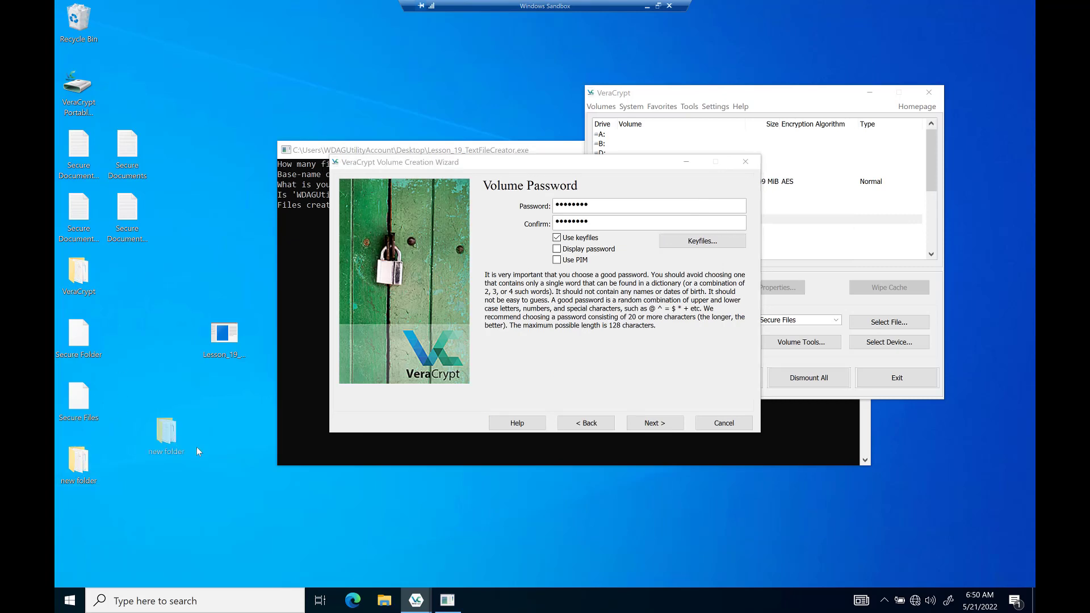
Shift the wizard window and open the Desktop's new folder of randomText files.
click(71, 473)
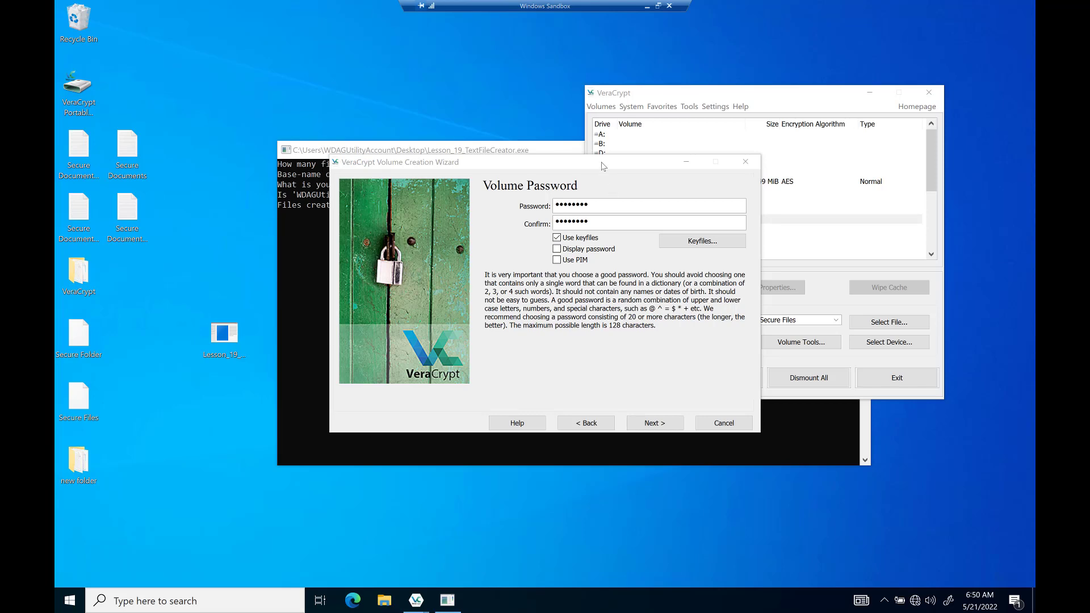
mouse_move(603, 166)
mouse_down()
mouse_move(602, 255)
mouse_move(607, 174)
mouse_move(592, 174)
mouse_up()
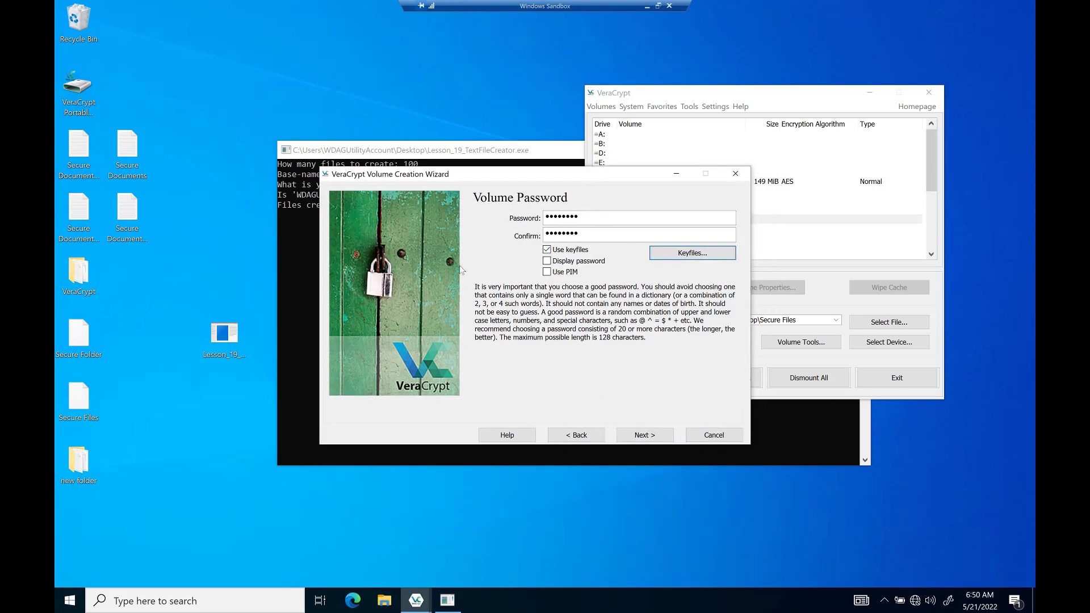
click(84, 451)
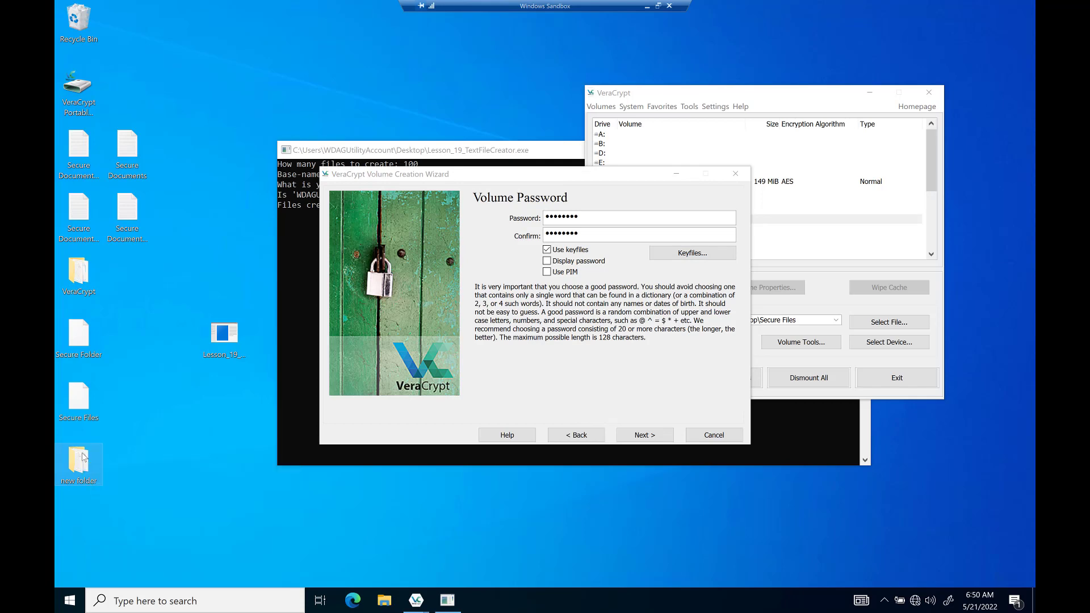
double_click(84, 457)
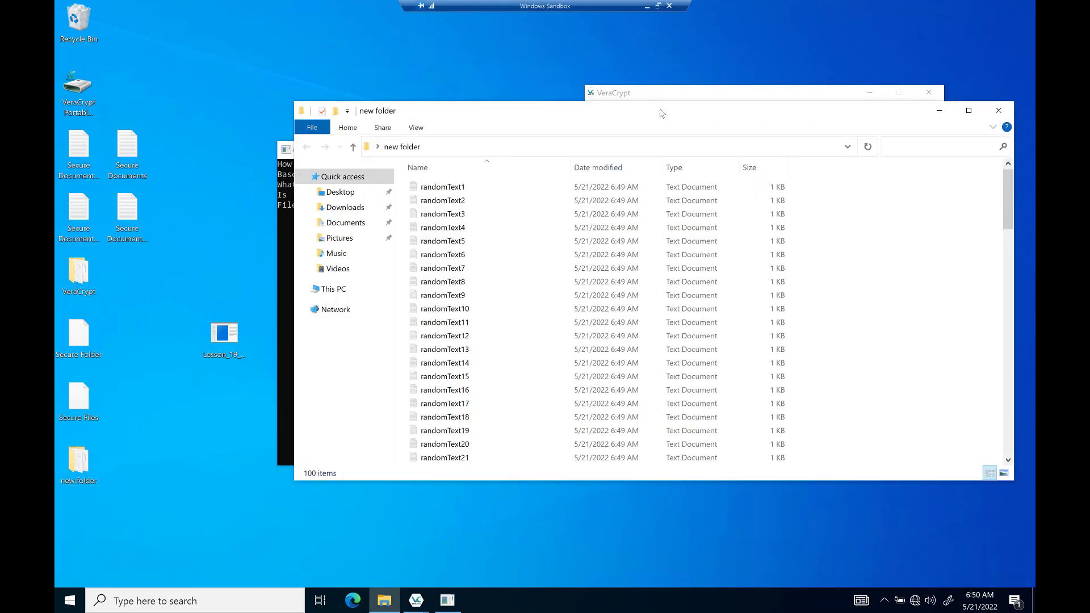
Review the 100 randomText files in the 'new folder' Explorer window, then close it to reveal the Volume Password step.
drag(660, 110, 590, 146)
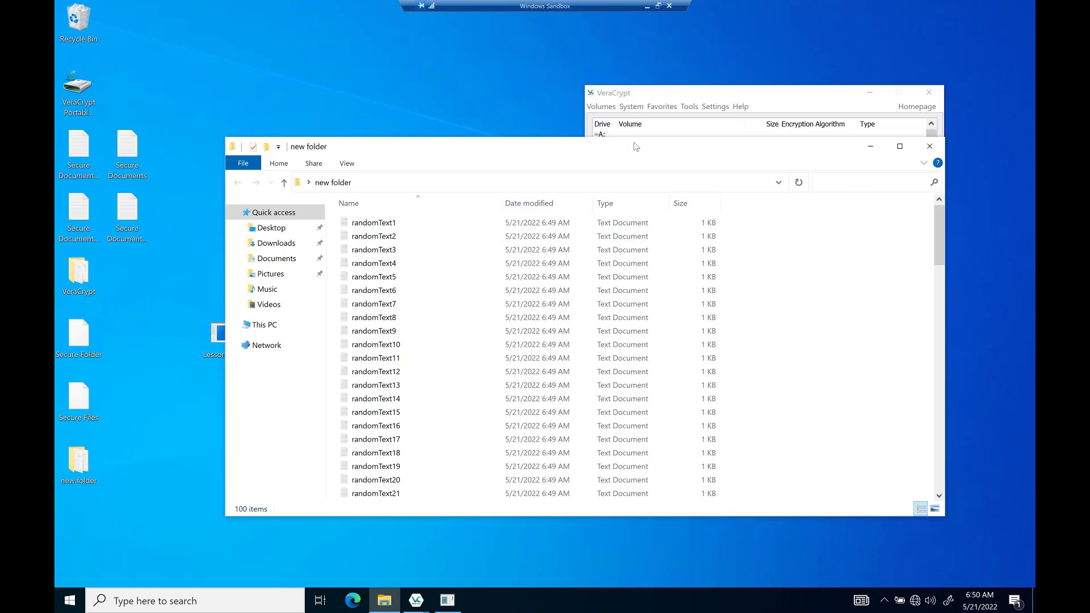
drag(636, 148, 676, 108)
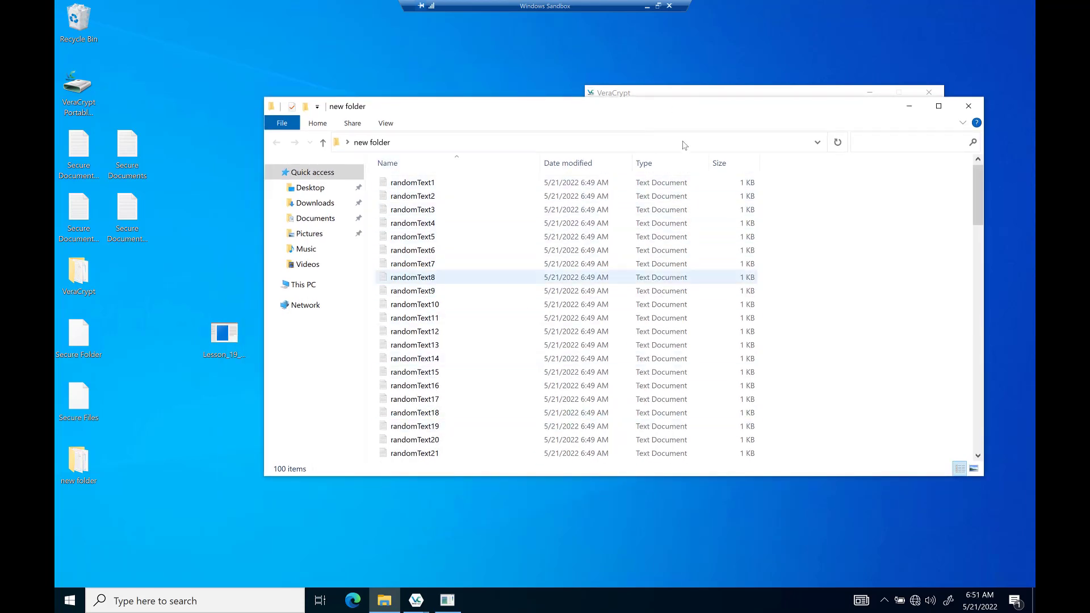
drag(813, 108, 819, 130)
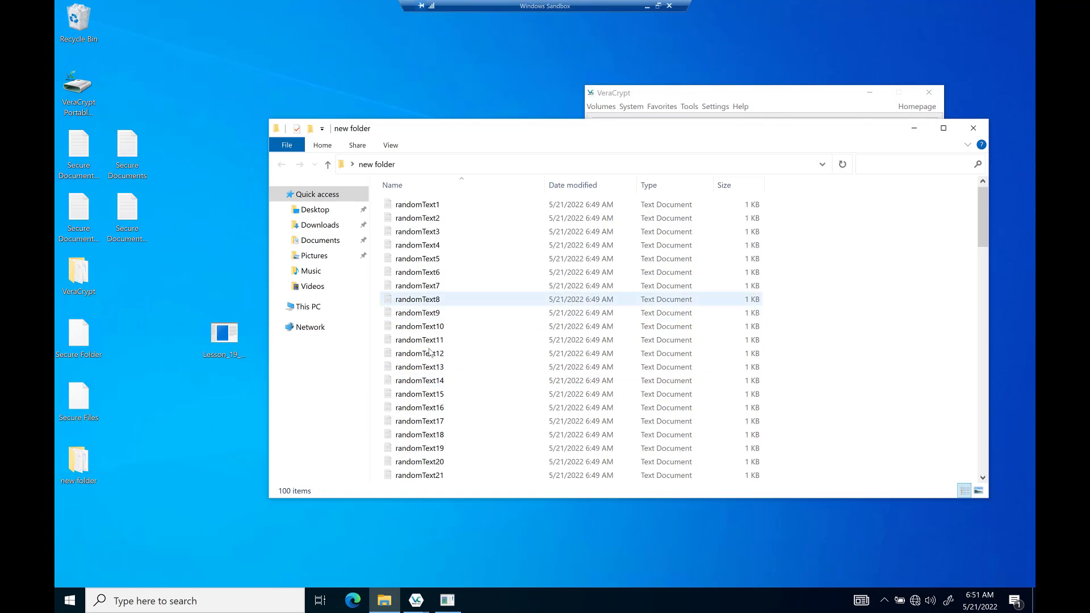
drag(758, 128, 702, 153)
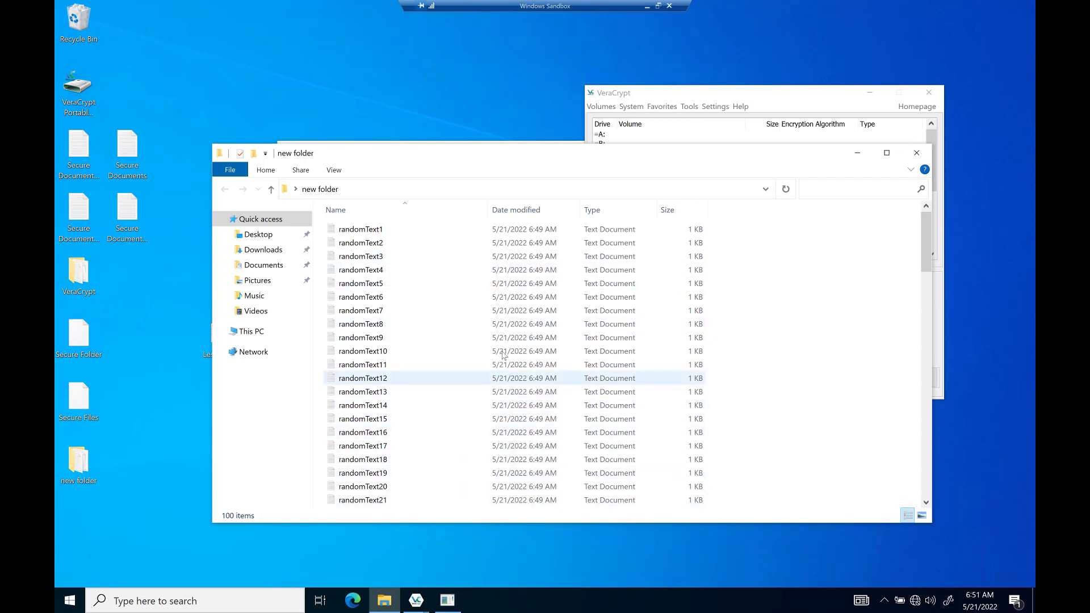
click(917, 153)
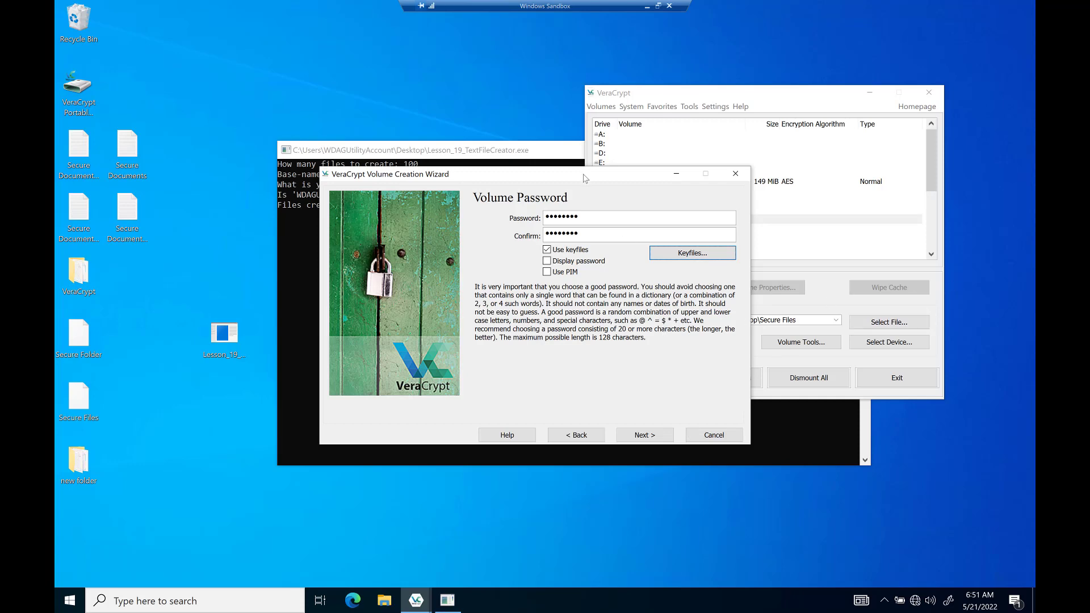
drag(580, 175, 568, 202)
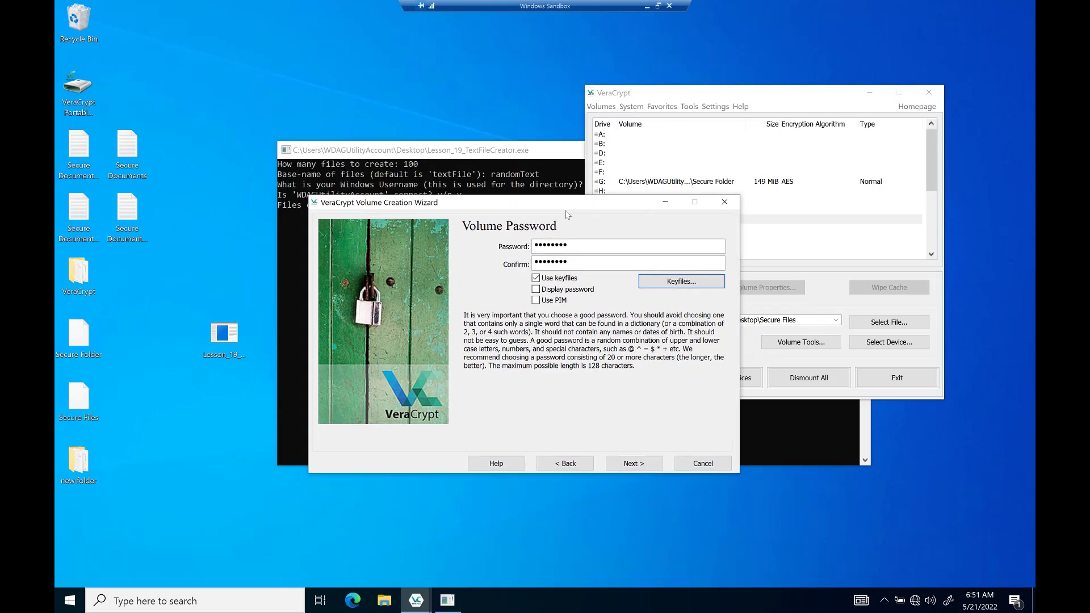